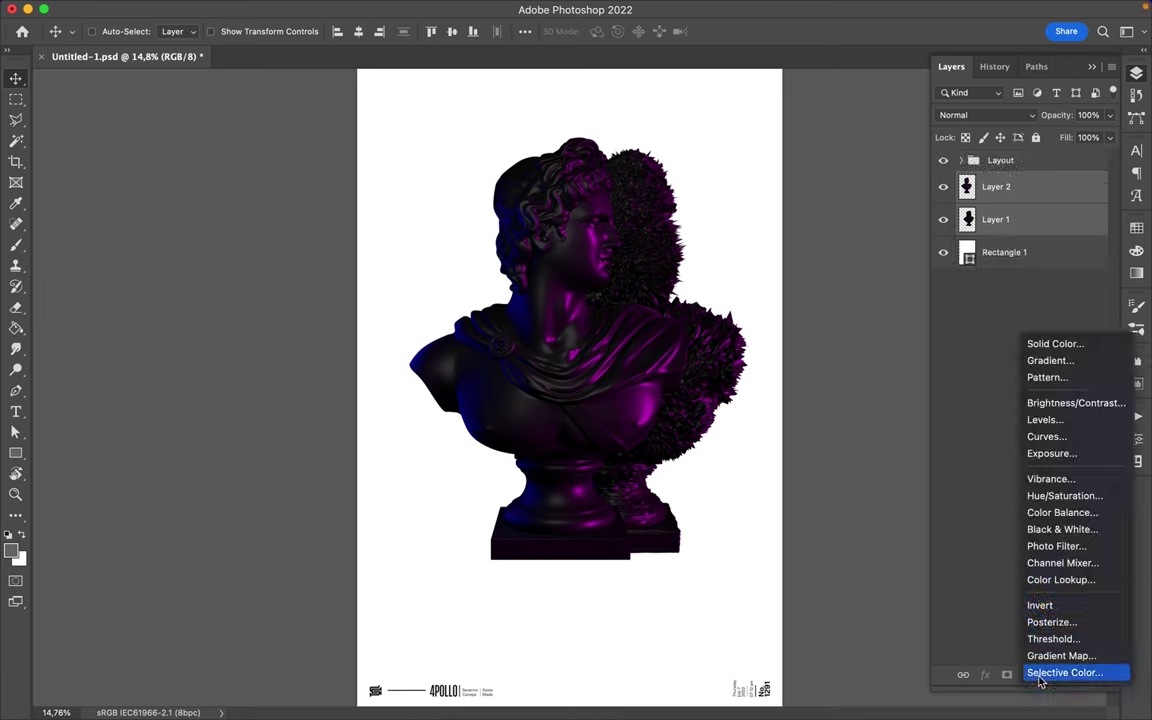
Step: Add a Hue/Saturation adjustment above the bust and shift its hue
{"action": "left_click", "coordinate": [980, 499]}
{"action": "mouse_move", "coordinate": [990, 510]}
{"action": "left_mouse_down"}
{"action": "mouse_move", "coordinate": [949, 510]}
{"action": "mouse_move", "coordinate": [1040, 526]}
{"action": "left_mouse_up"}
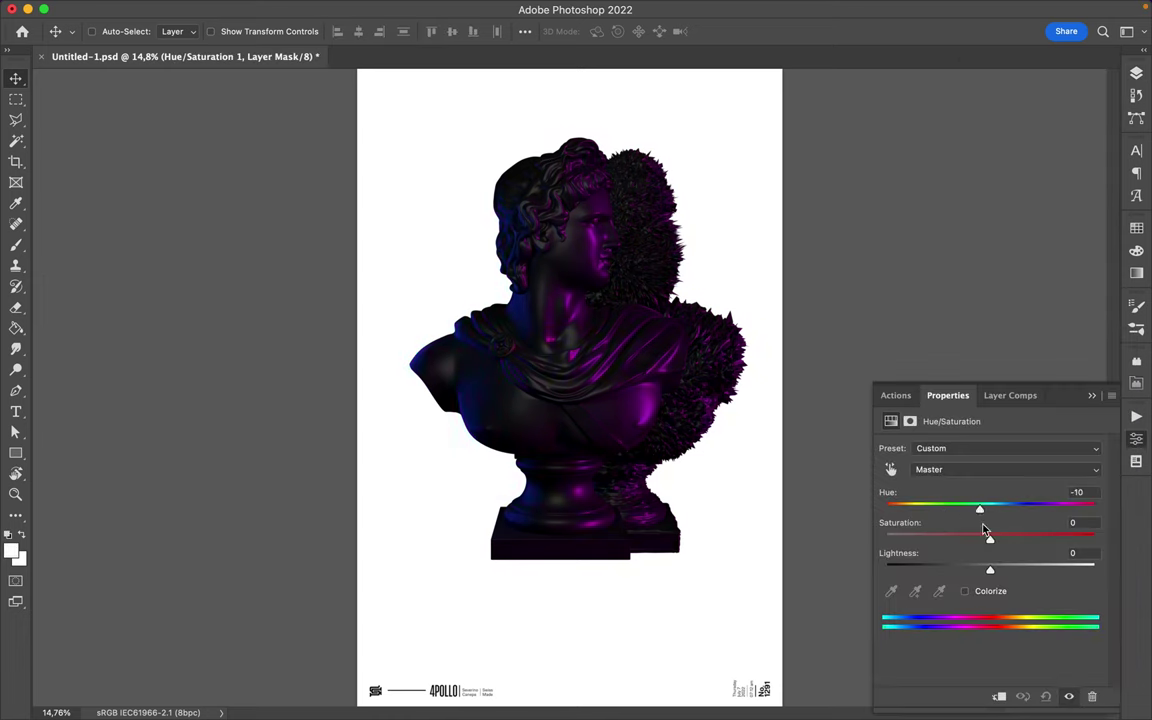
{"action": "left_click", "coordinate": [1136, 73]}
Step: Add a Levels adjustment that brightens the bust's midtones and slightly deepens its blacks
{"action": "left_click", "coordinate": [1028, 674]}
{"action": "left_click", "coordinate": [1054, 420]}
{"action": "left_click_drag", "start_coordinate": [990, 570], "coordinate": [980, 568]}
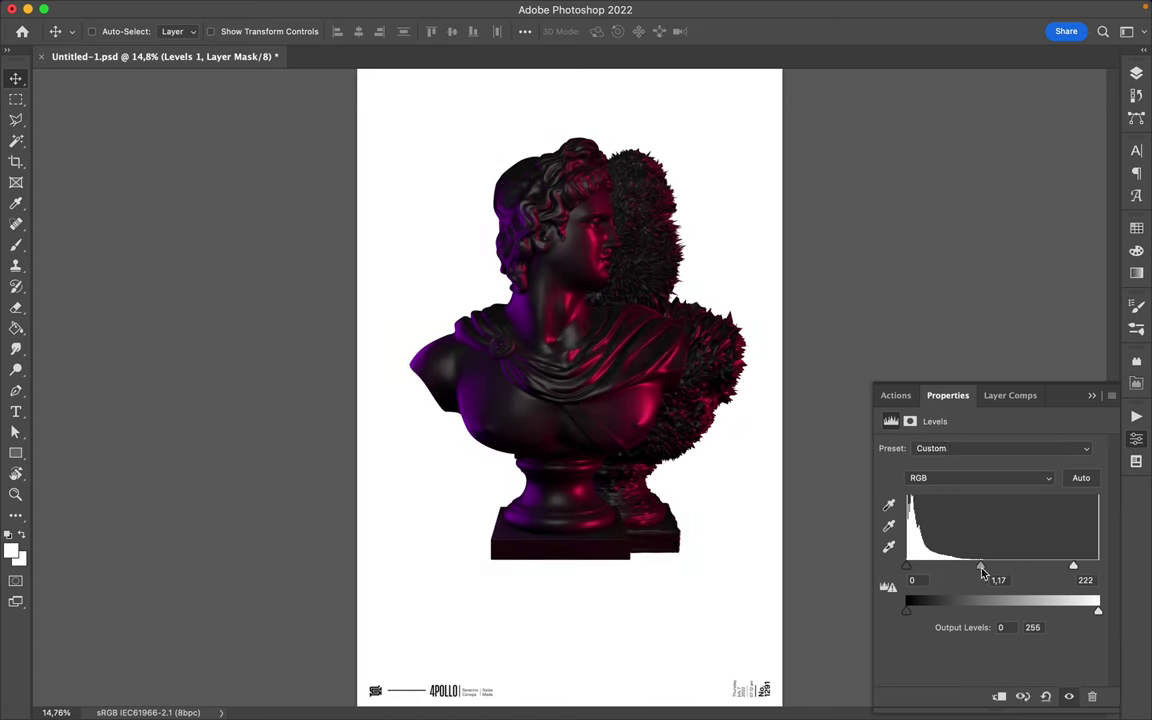
{"action": "mouse_move", "coordinate": [906, 566]}
{"action": "left_mouse_down"}
{"action": "mouse_move", "coordinate": [960, 566]}
{"action": "mouse_move", "coordinate": [908, 566]}
{"action": "left_mouse_up"}
{"action": "left_click", "coordinate": [1136, 73]}
Step: Add a Color Balance adjustment tinting the bust's midtones and shadows, then select Rectangle 1
{"action": "left_click", "coordinate": [1027, 674]}
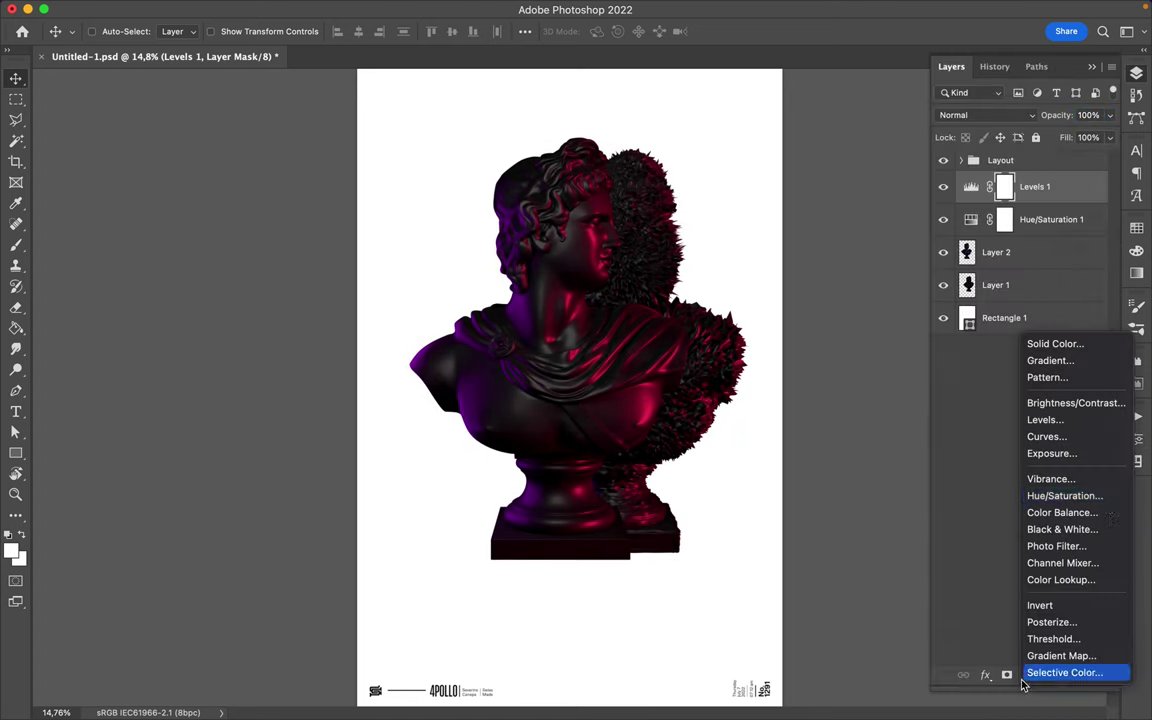
{"action": "left_click", "coordinate": [975, 440]}
{"action": "mouse_move", "coordinate": [969, 489]}
{"action": "left_mouse_down"}
{"action": "mouse_move", "coordinate": [948, 486]}
{"action": "mouse_move", "coordinate": [918, 524]}
{"action": "mouse_move", "coordinate": [972, 513]}
{"action": "mouse_move", "coordinate": [980, 522]}
{"action": "left_mouse_up"}
{"action": "left_click", "coordinate": [930, 448]}
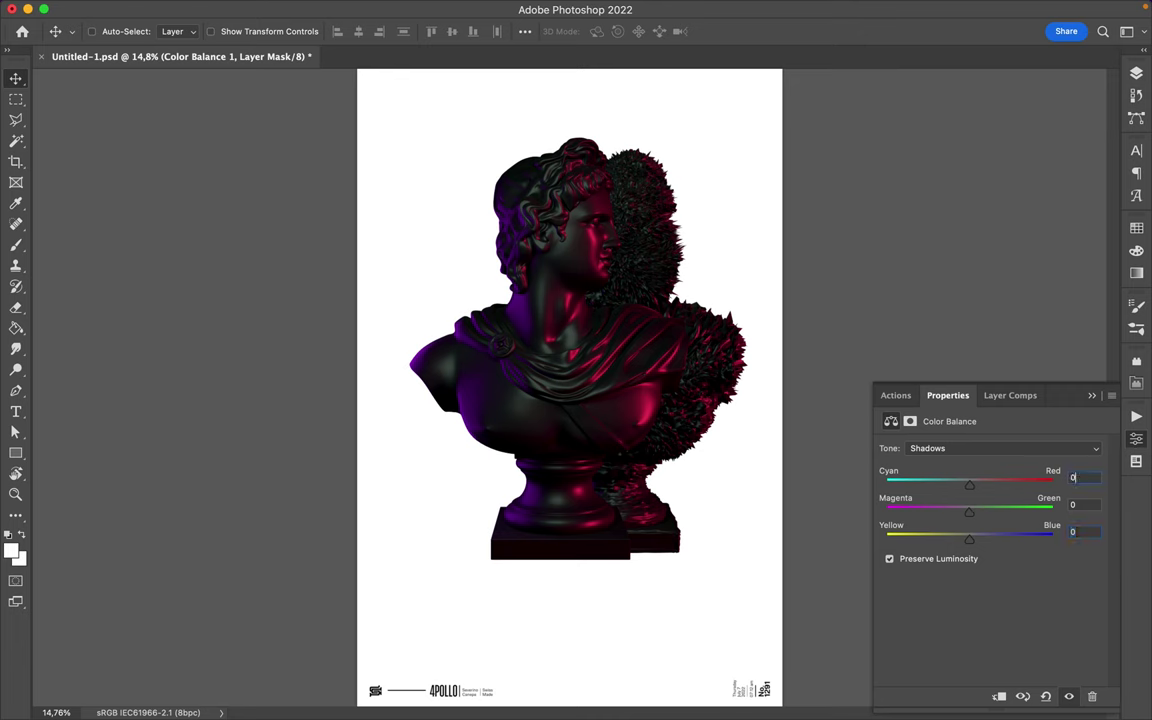
{"action": "left_click", "coordinate": [1136, 73]}
{"action": "left_click", "coordinate": [1040, 350]}
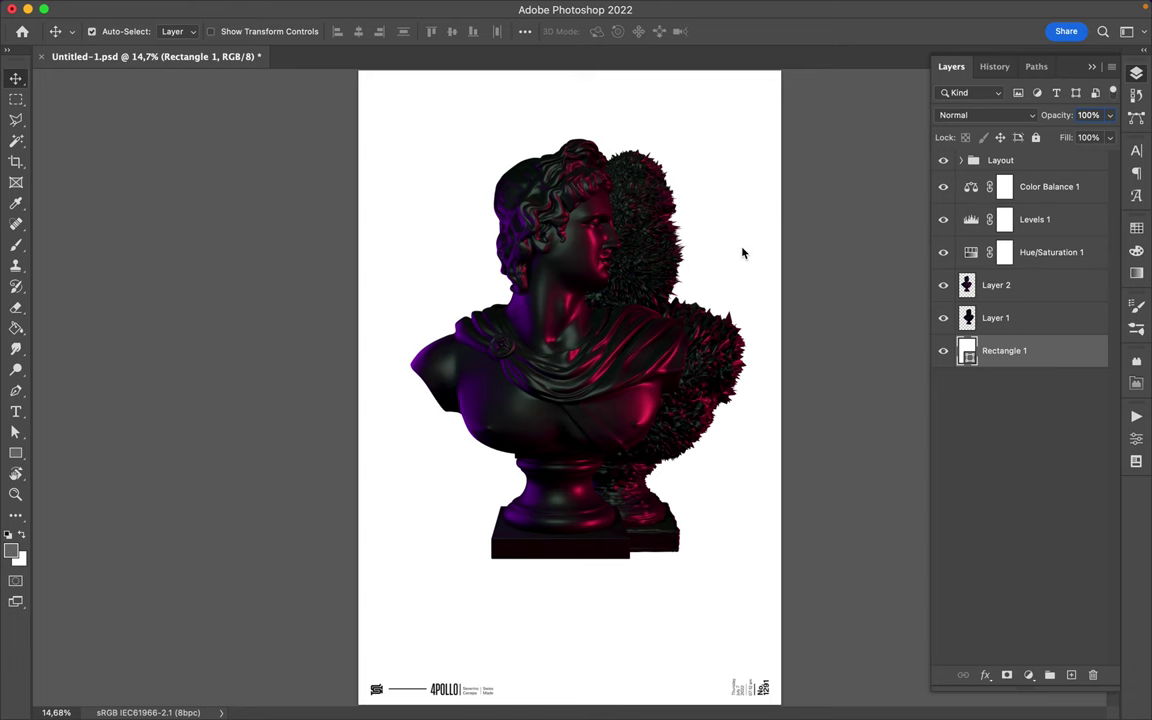
Step: Dismiss the stray Open dialog and return to the poster document
{"action": "key", "text": "super+o"}
{"action": "left_click", "coordinate": [766, 429]}
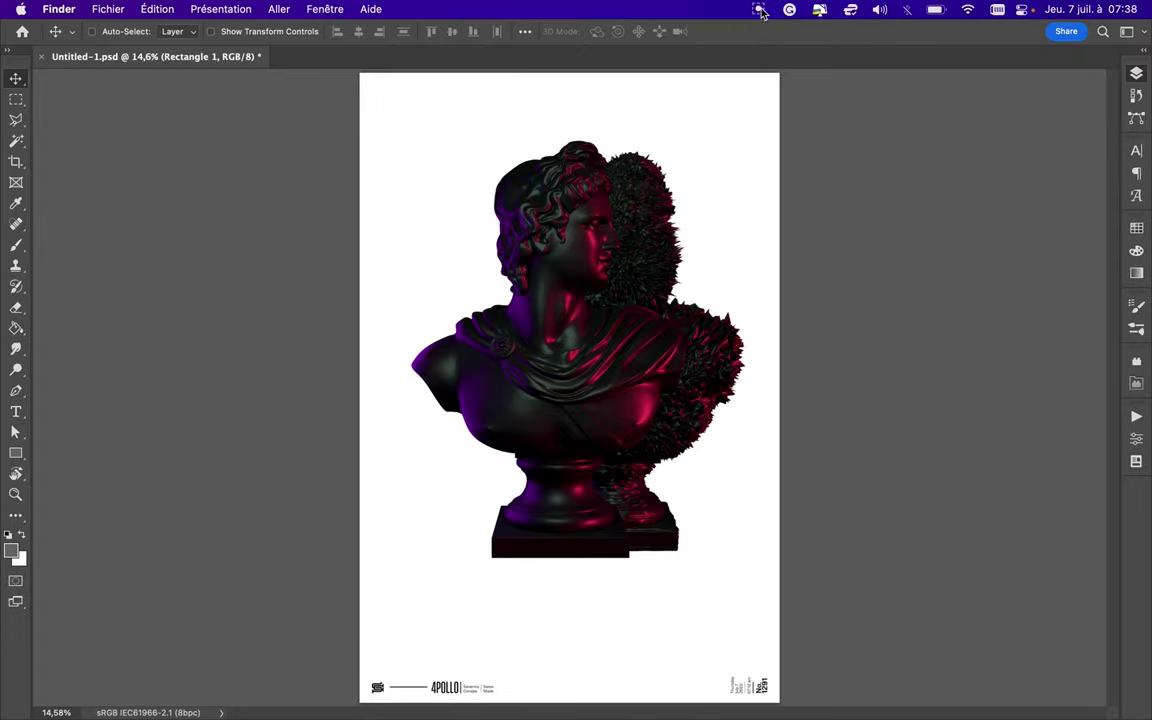
{"action": "left_click", "coordinate": [818, 10]}
{"action": "left_click", "coordinate": [789, 285]}
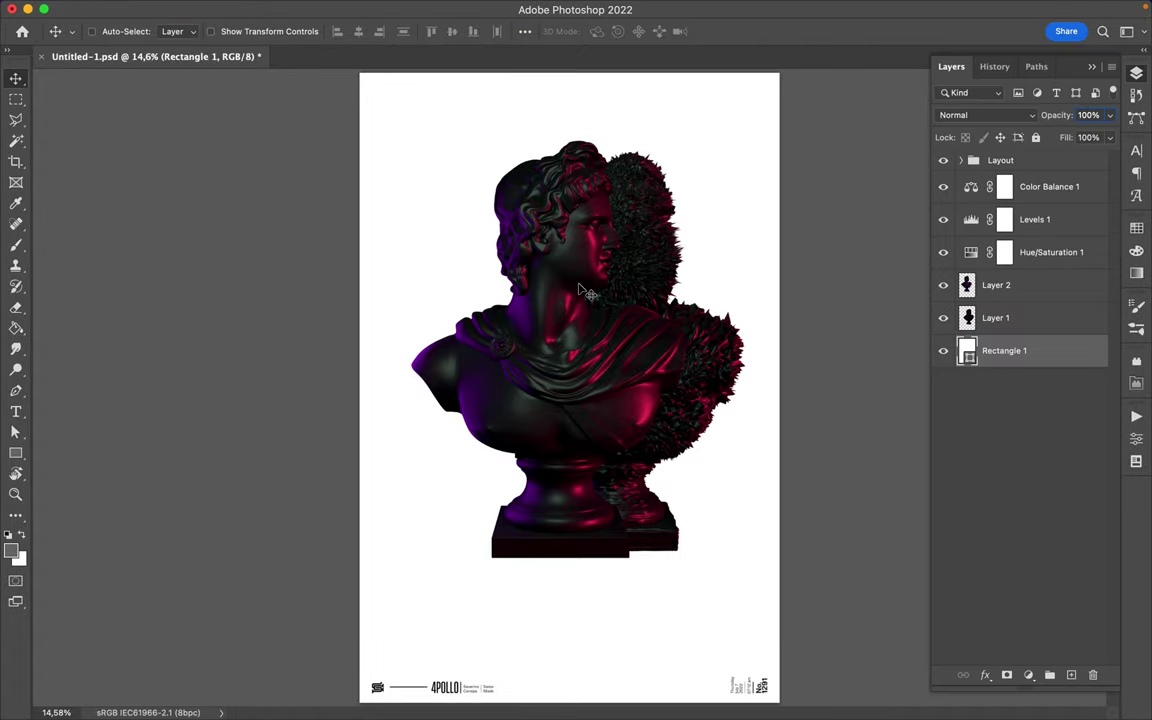
Step: Sample a deep purple from the bust's lit shoulder as the foreground colour
{"action": "key", "text": "i"}
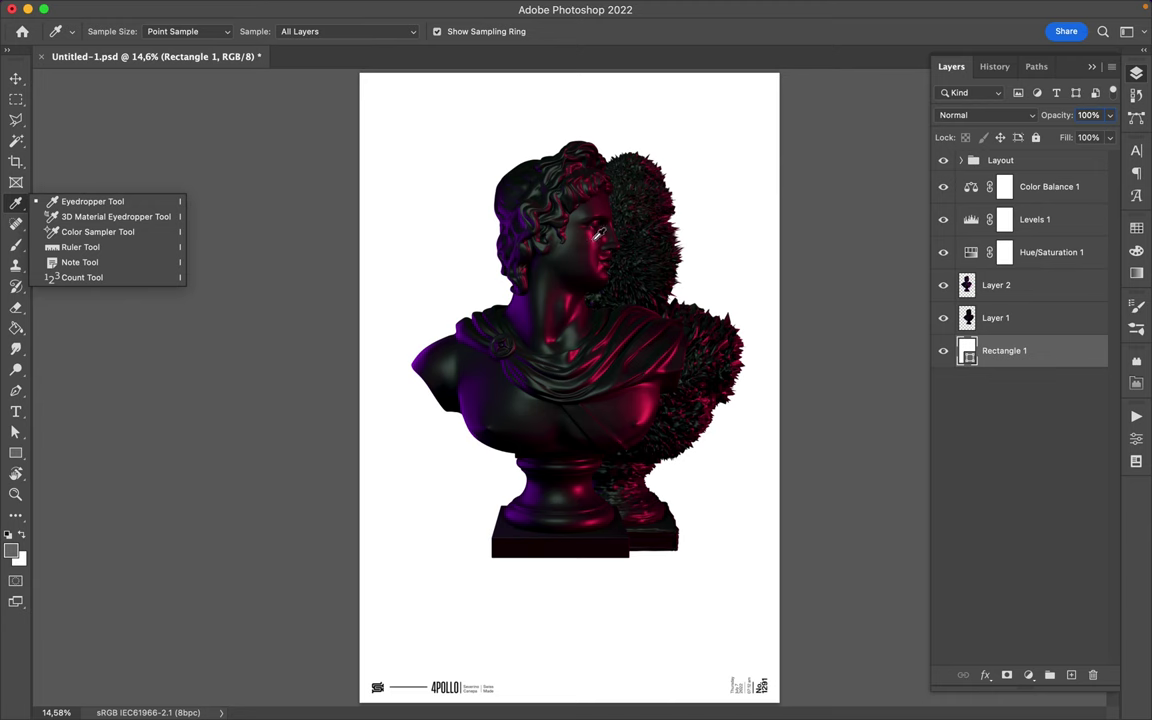
{"action": "left_click", "coordinate": [533, 213]}
{"action": "left_click", "coordinate": [466, 397]}
{"action": "mouse_move", "coordinate": [469, 392]}
{"action": "left_mouse_down"}
{"action": "mouse_move", "coordinate": [488, 281]}
{"action": "mouse_move", "coordinate": [476, 216]}
{"action": "mouse_move", "coordinate": [441, 346]}
{"action": "mouse_move", "coordinate": [411, 342]}
{"action": "left_mouse_up"}
{"action": "left_click_drag", "start_coordinate": [560, 333], "coordinate": [450, 265]}
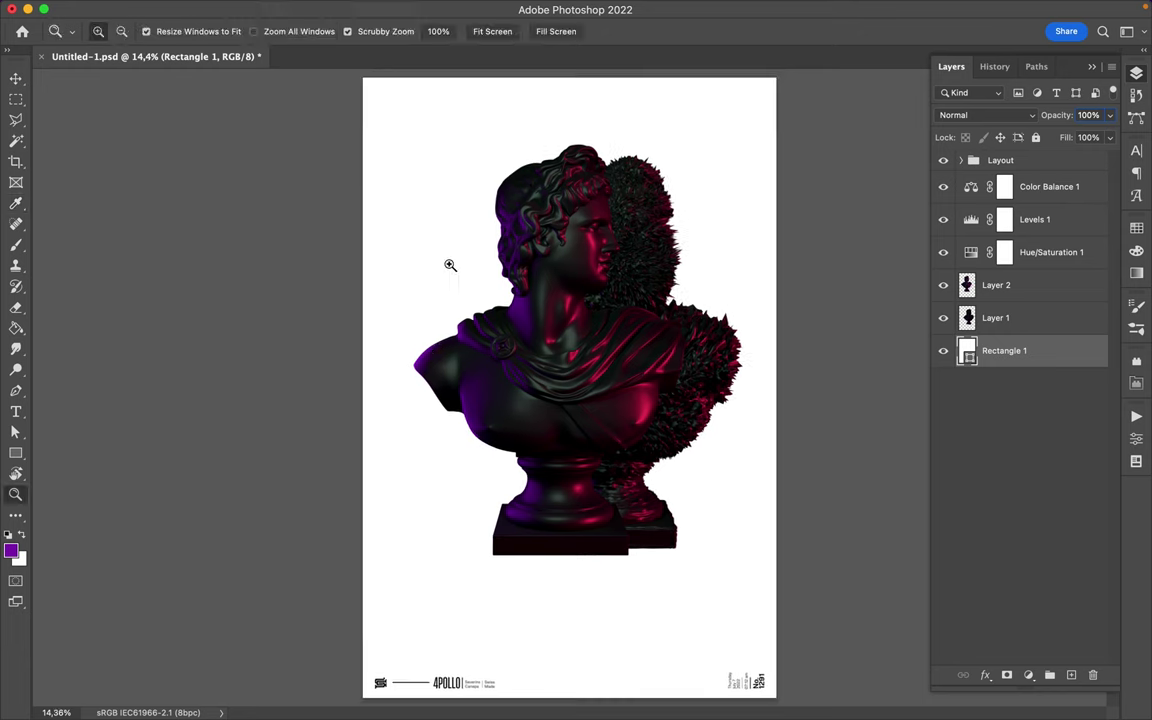
{"action": "key", "text": "z"}
{"action": "key", "text": "super+t"}
{"action": "key", "text": "Return"}
Step: Try a pink-to-blue gradient preset on the background rectangle's fill and edit its left stop
{"action": "key", "text": "a"}
{"action": "left_click", "coordinate": [240, 33]}
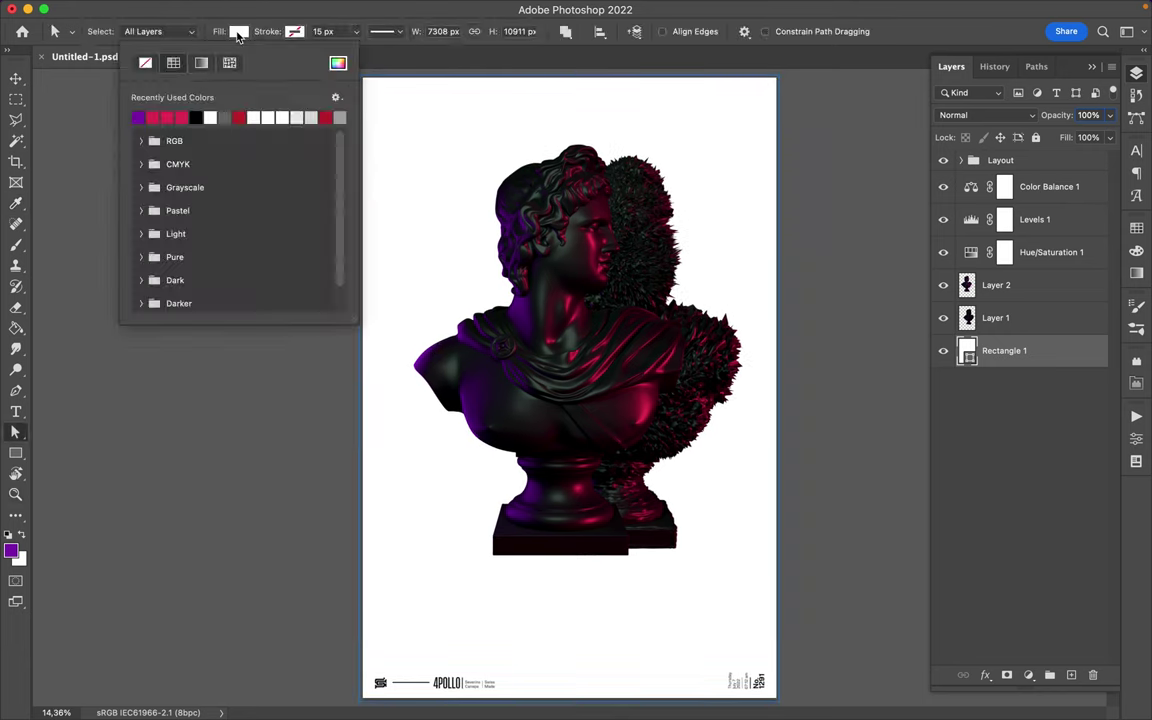
{"action": "left_click", "coordinate": [201, 65]}
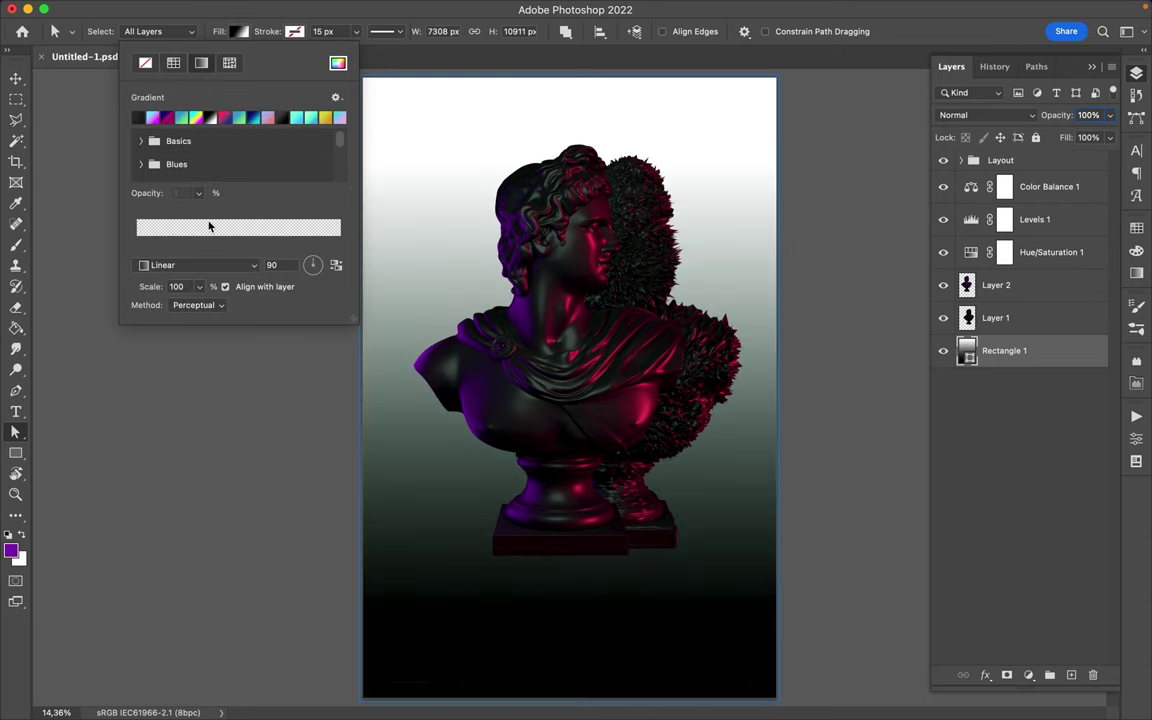
{"action": "left_click", "coordinate": [138, 117]}
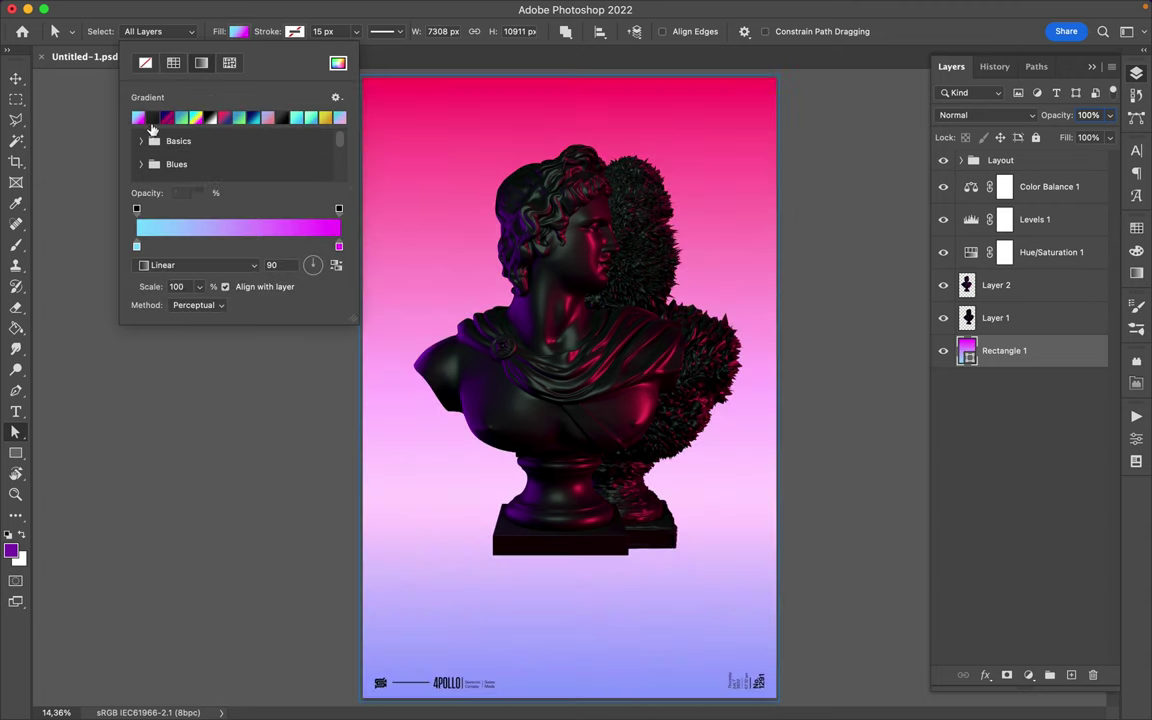
{"action": "double_click", "coordinate": [136, 247]}
{"action": "left_click_drag", "start_coordinate": [847, 119], "coordinate": [655, 73]}
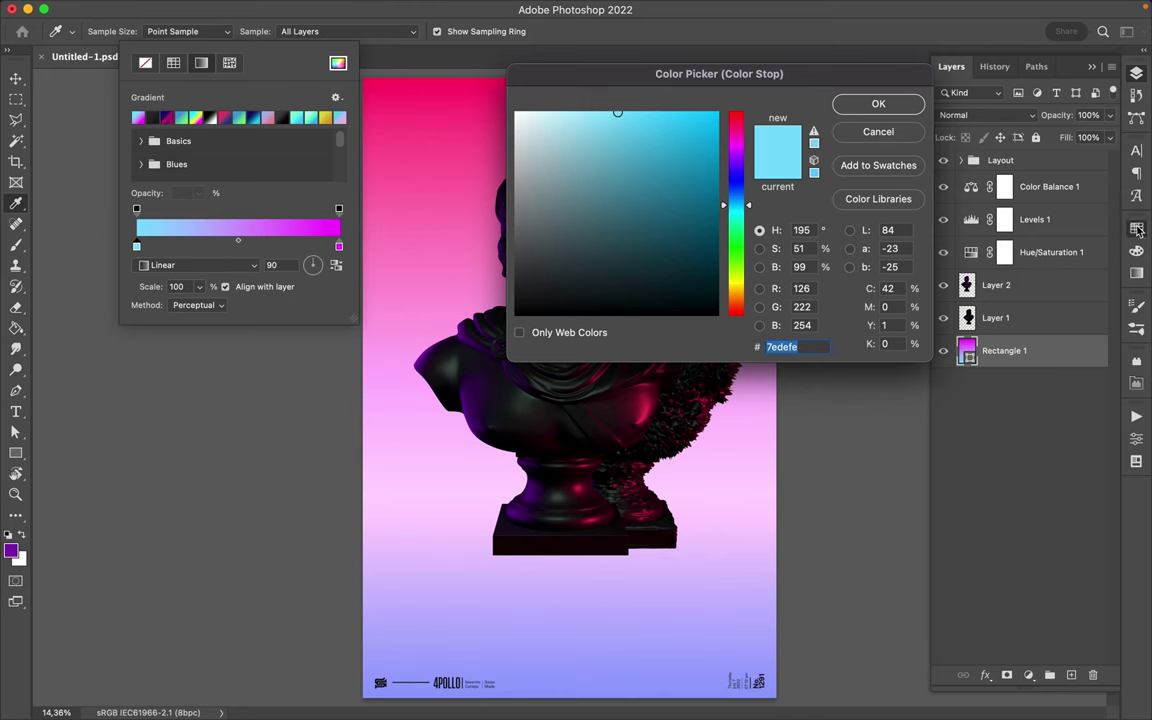
Step: Set a pink-red stop, then settle on a solid purple background fill
{"action": "left_click", "coordinate": [1137, 229]}
{"action": "left_click", "coordinate": [947, 269]}
{"action": "left_click", "coordinate": [878, 104]}
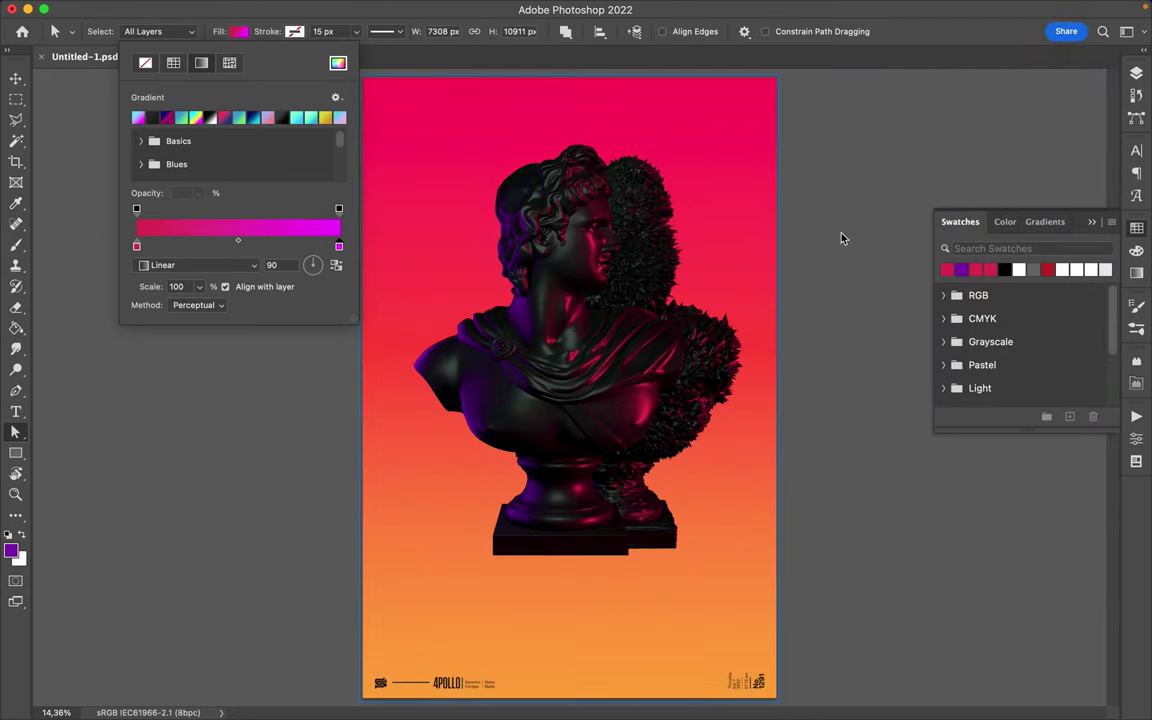
{"action": "left_click", "coordinate": [962, 270]}
Step: Select all three adjustment layers, starting from Color Balance 1
{"action": "left_click", "coordinate": [1137, 75]}
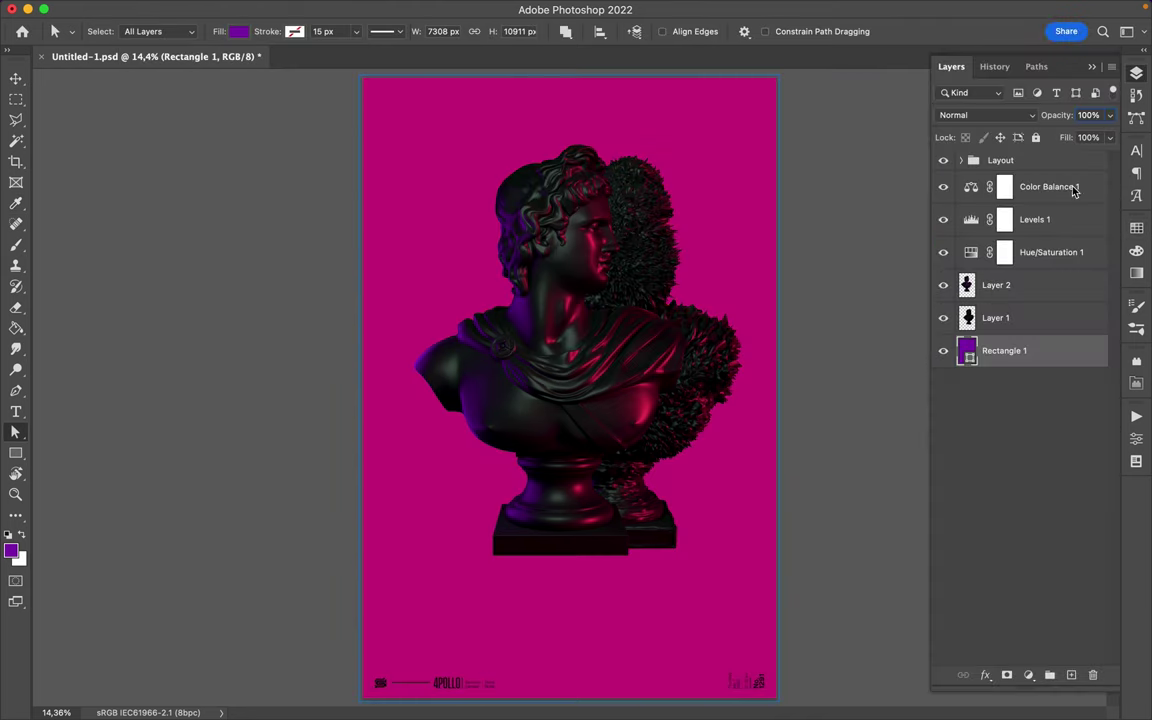
{"action": "left_click", "coordinate": [1057, 196]}
{"action": "left_click", "coordinate": [1043, 255], "text": "shift"}
Step: Duplicate the three adjustments below Layer 2, merge the copies into Layer 1, and select Layer 2 with the originals
{"action": "left_click_drag", "start_coordinate": [1043, 255], "coordinate": [1033, 303]}
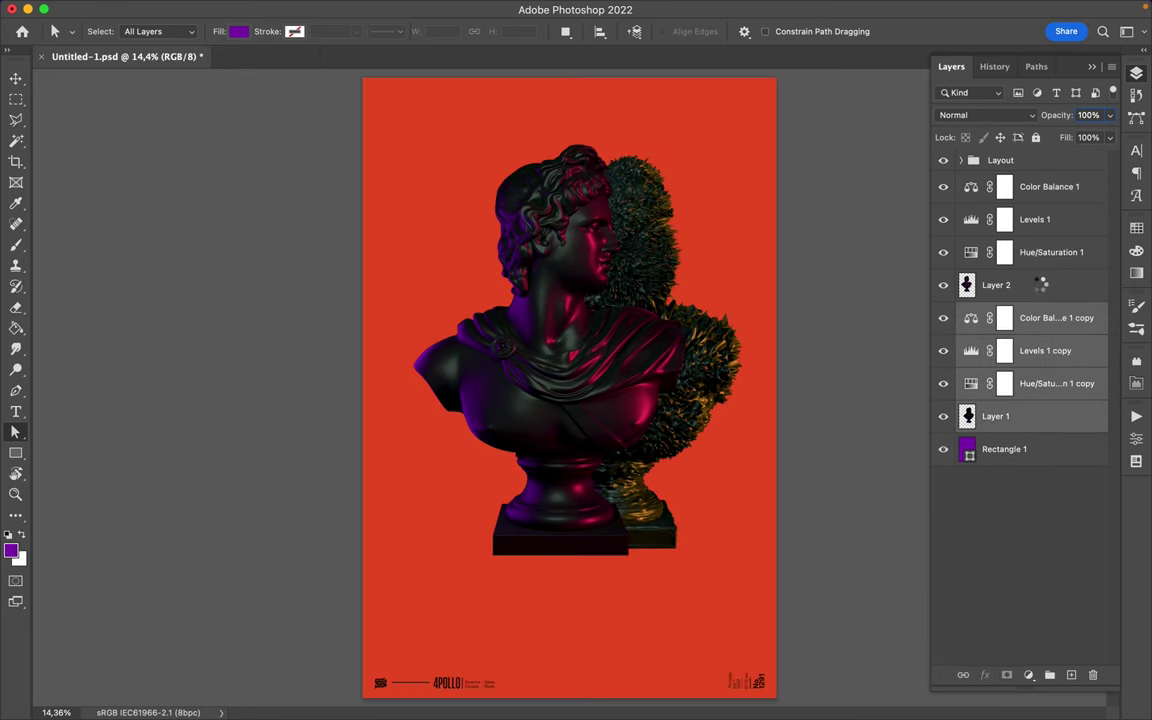
{"action": "left_click", "coordinate": [1040, 288]}
{"action": "left_click", "coordinate": [1038, 201], "text": "shift"}
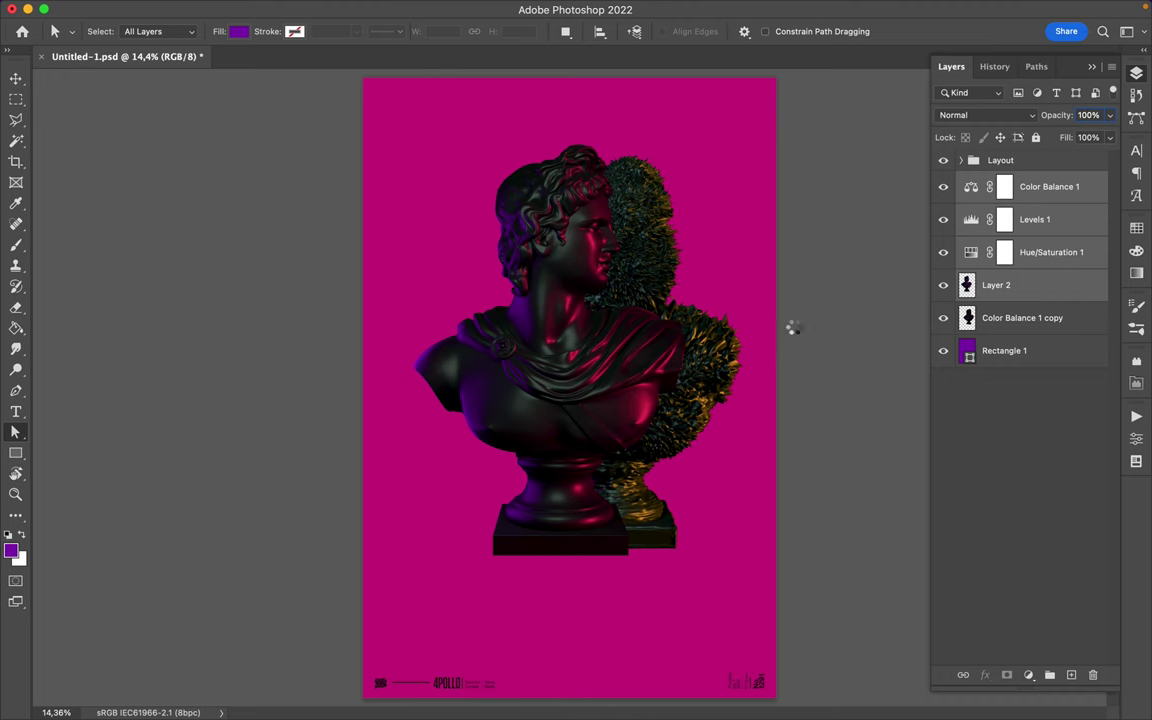
Step: Give the background rectangle a gradient fill with pink dd2f58 and purple stops
{"action": "left_click", "coordinate": [1030, 252]}
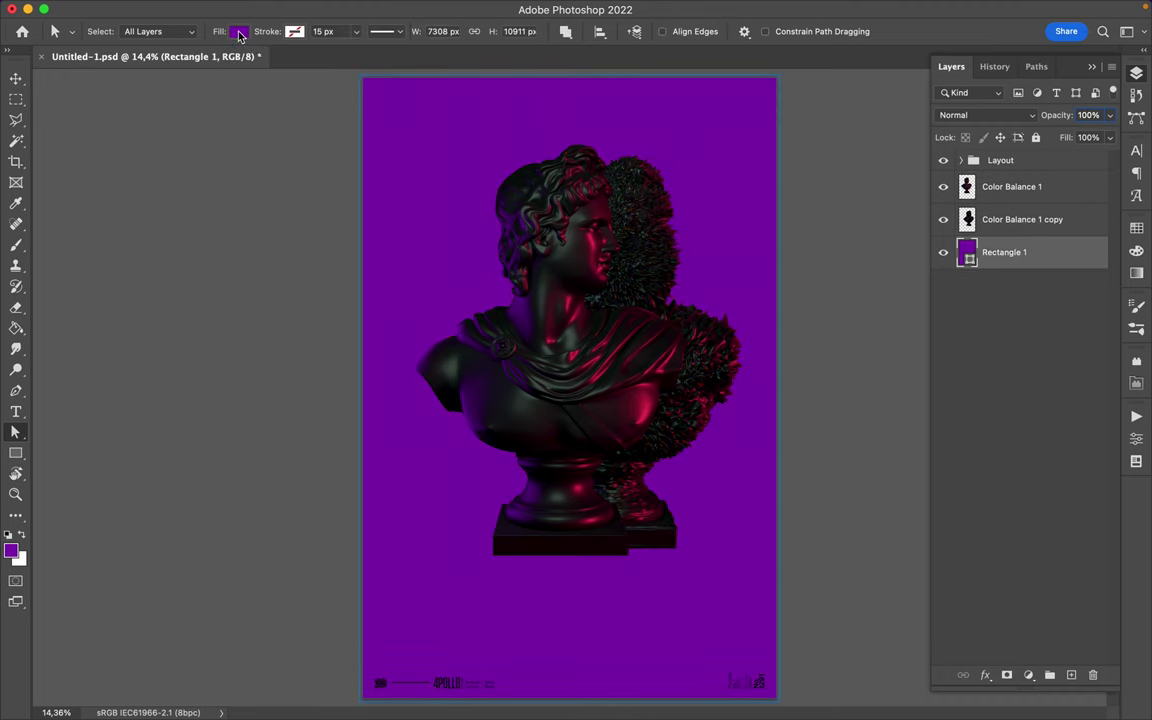
{"action": "left_click", "coordinate": [238, 31]}
{"action": "left_click", "coordinate": [201, 63]}
{"action": "double_click", "coordinate": [339, 247]}
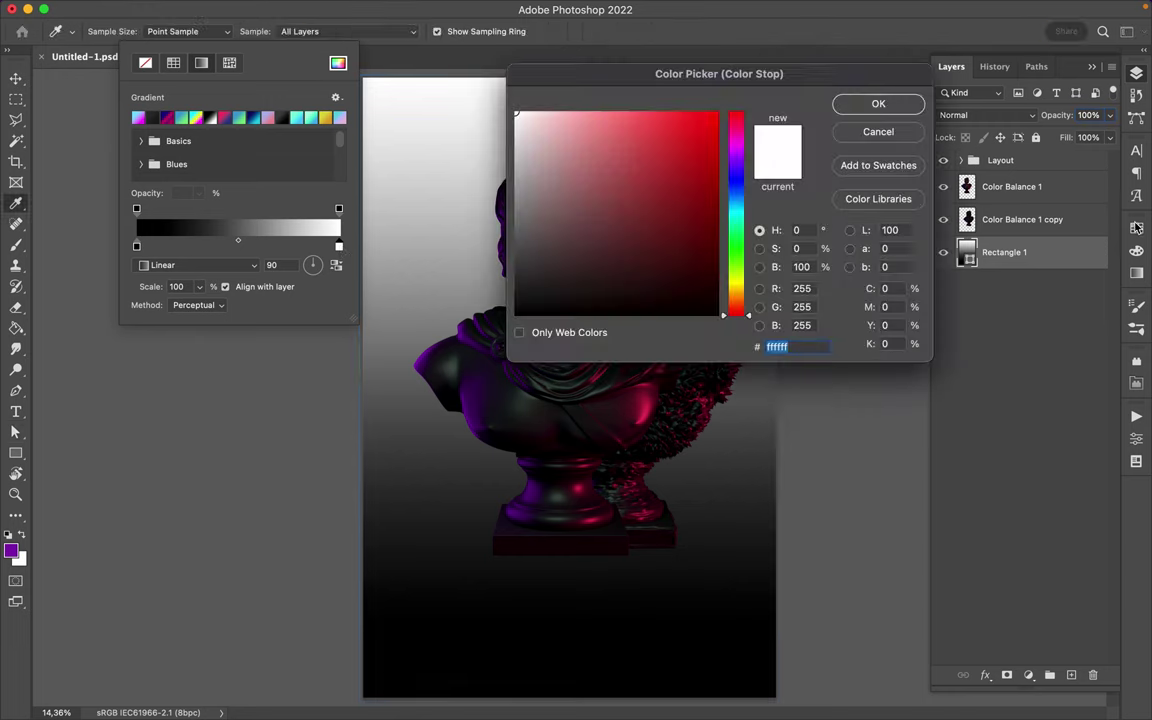
{"action": "left_click", "coordinate": [675, 138]}
{"action": "key", "text": "Return"}
{"action": "double_click", "coordinate": [136, 246]}
{"action": "left_click", "coordinate": [697, 175]}
{"action": "left_click", "coordinate": [878, 103]}
Step: Set the background gradient angle to -173° so it runs horizontally
{"action": "left_click", "coordinate": [1026, 66]}
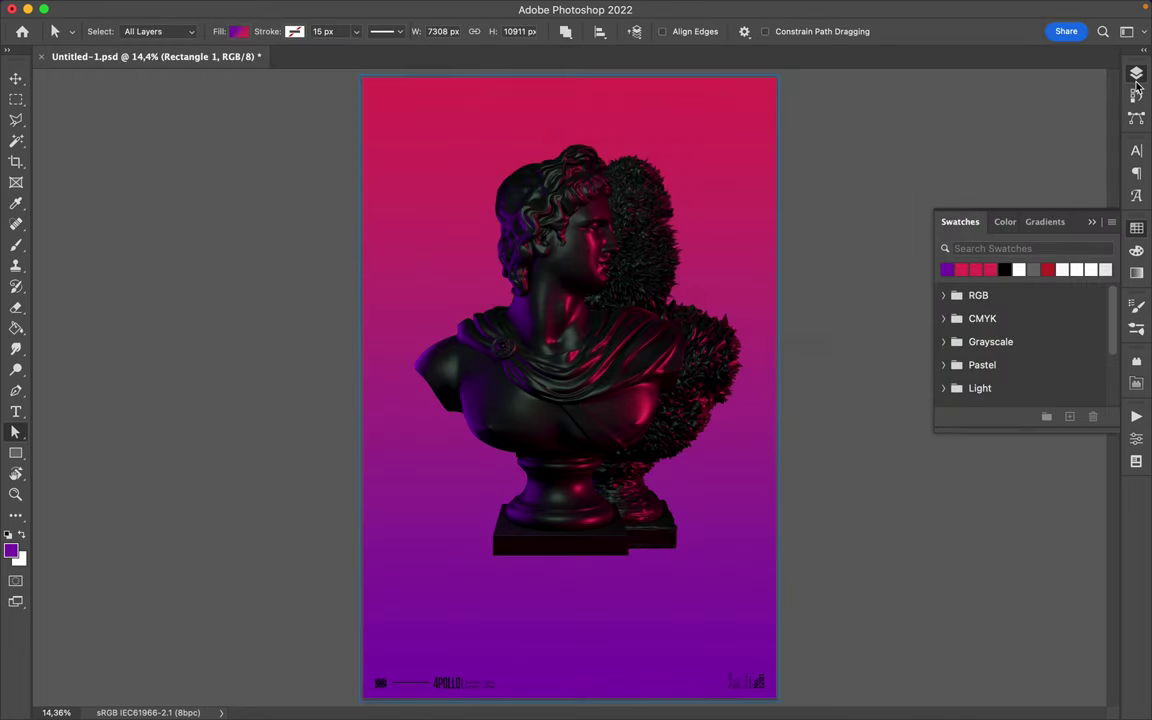
{"action": "left_click", "coordinate": [236, 31]}
{"action": "left_click", "coordinate": [309, 270]}
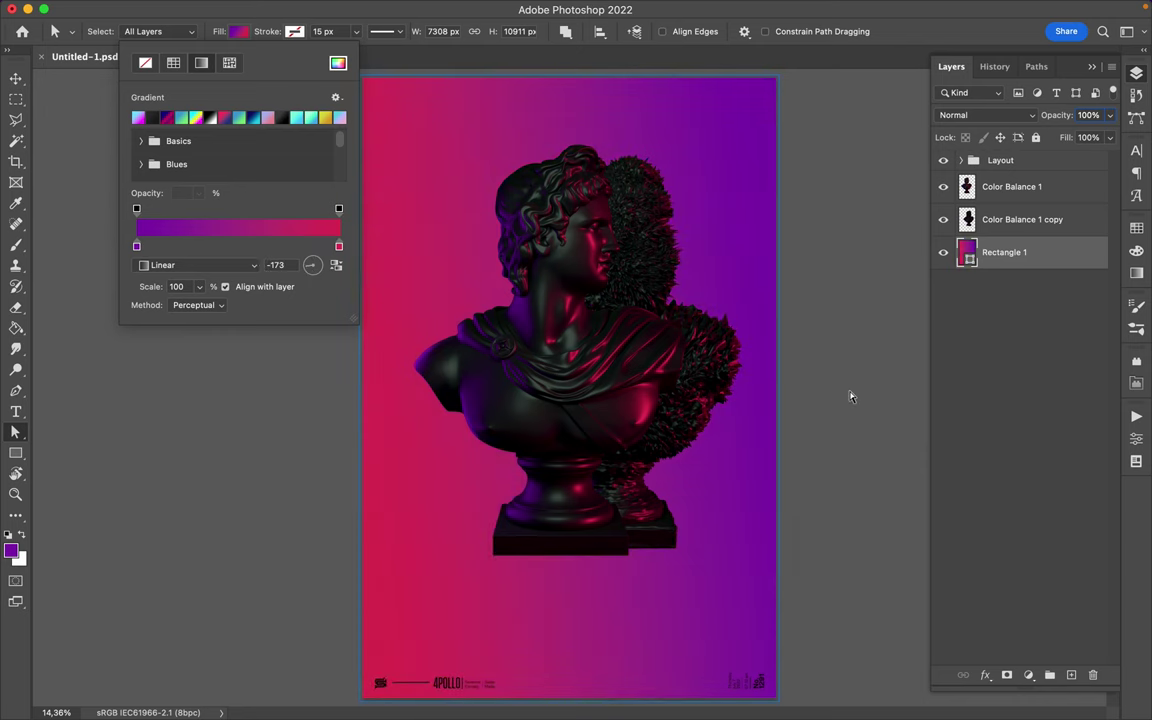
{"action": "left_click", "coordinate": [765, 353]}
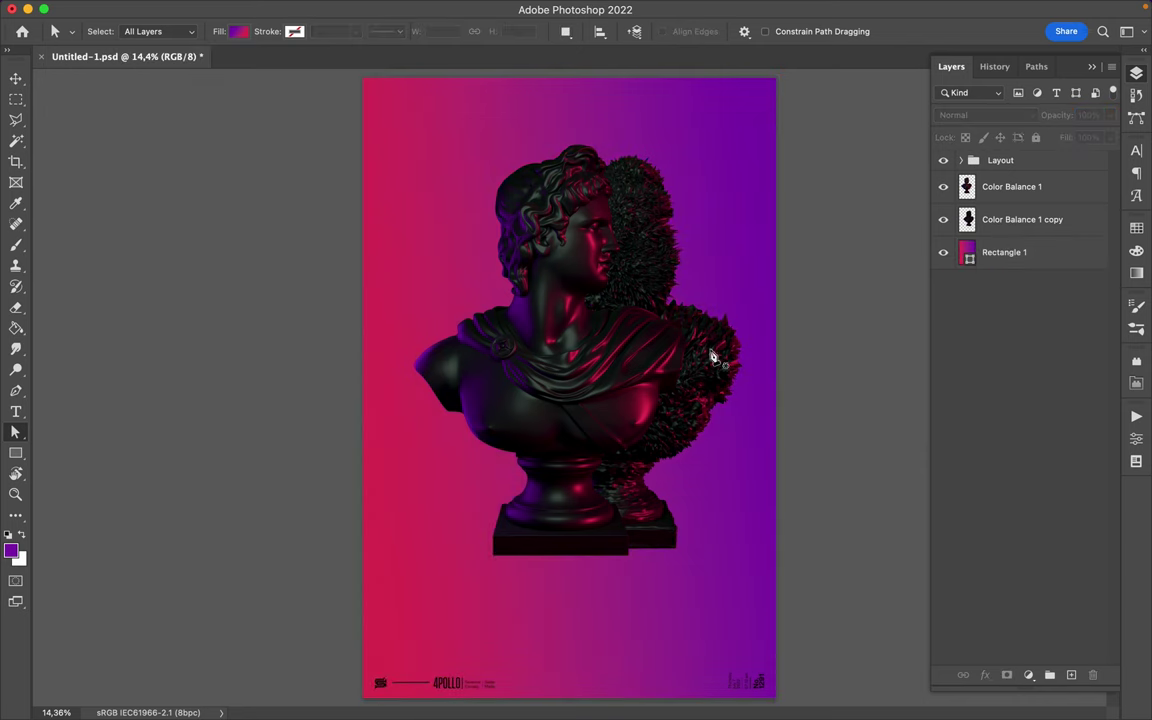
Step: On Color Balance 1 copy, pen a closed curved path beside the head and make it a selection
{"action": "left_click", "coordinate": [687, 294]}
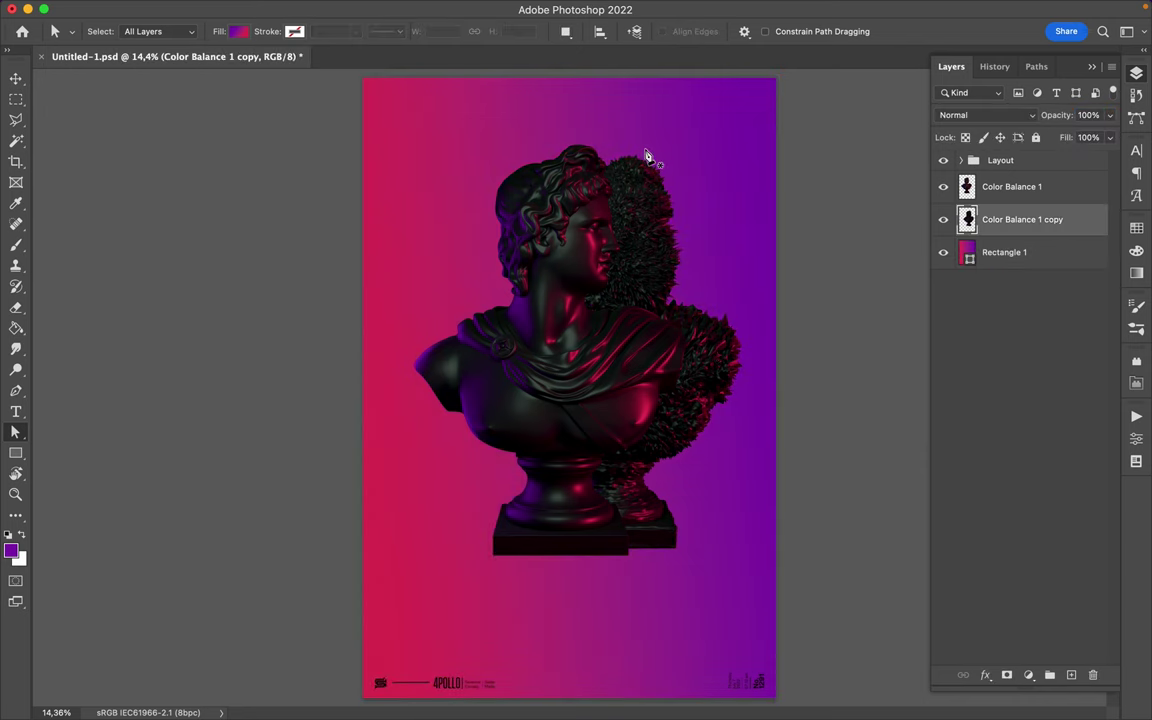
{"action": "key", "text": "p"}
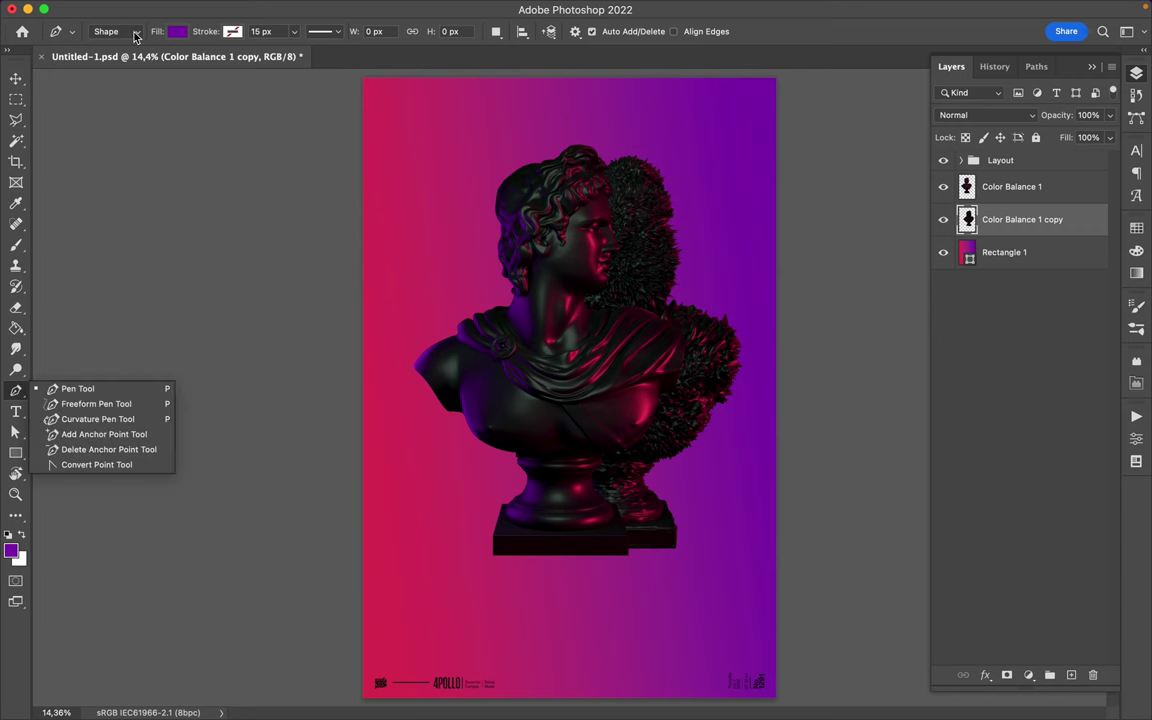
{"action": "left_click", "coordinate": [136, 36]}
{"action": "left_click", "coordinate": [105, 50]}
{"action": "left_click", "coordinate": [670, 145]}
{"action": "left_click_drag", "start_coordinate": [715, 432], "coordinate": [911, 603]}
{"action": "left_click_drag", "start_coordinate": [773, 322], "coordinate": [761, 260]}
{"action": "left_click", "coordinate": [670, 146]}
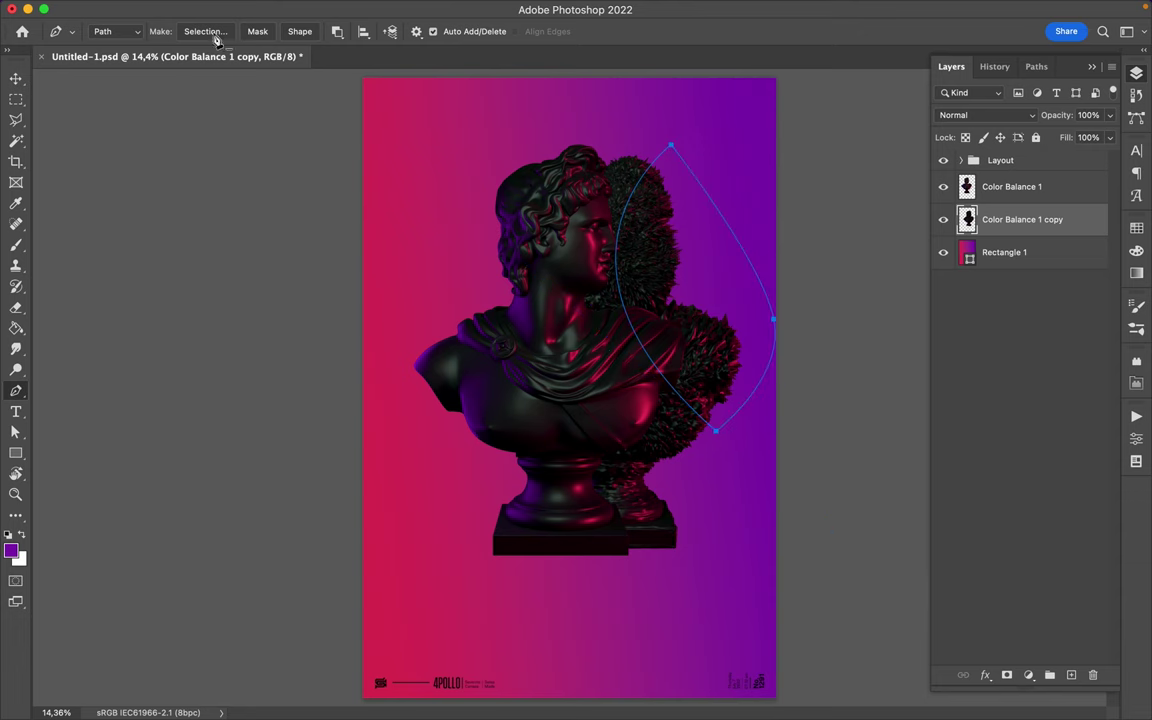
{"action": "left_click", "coordinate": [207, 33]}
{"action": "left_click", "coordinate": [664, 287]}
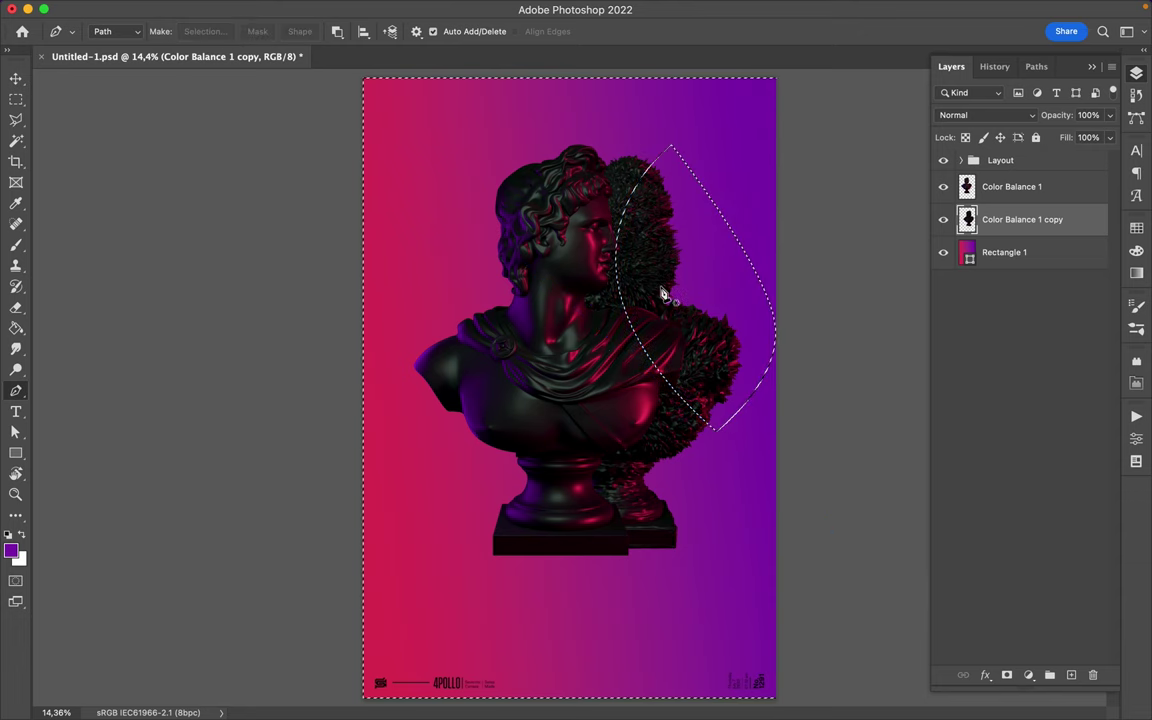
Step: Copy the curved wedge to a new Layer 1 and hide Color Balance 1 copy
{"action": "key", "text": "ctrl+j"}
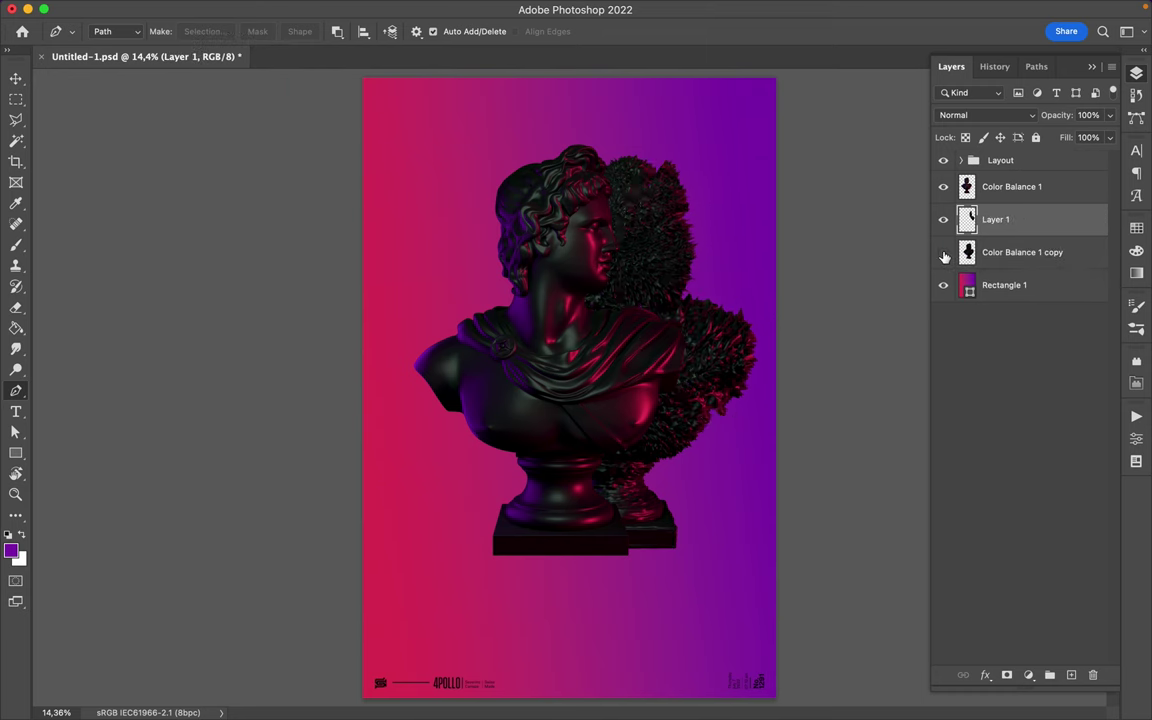
{"action": "left_click", "coordinate": [943, 252]}
{"action": "left_click_drag", "start_coordinate": [718, 376], "coordinate": [781, 376]}
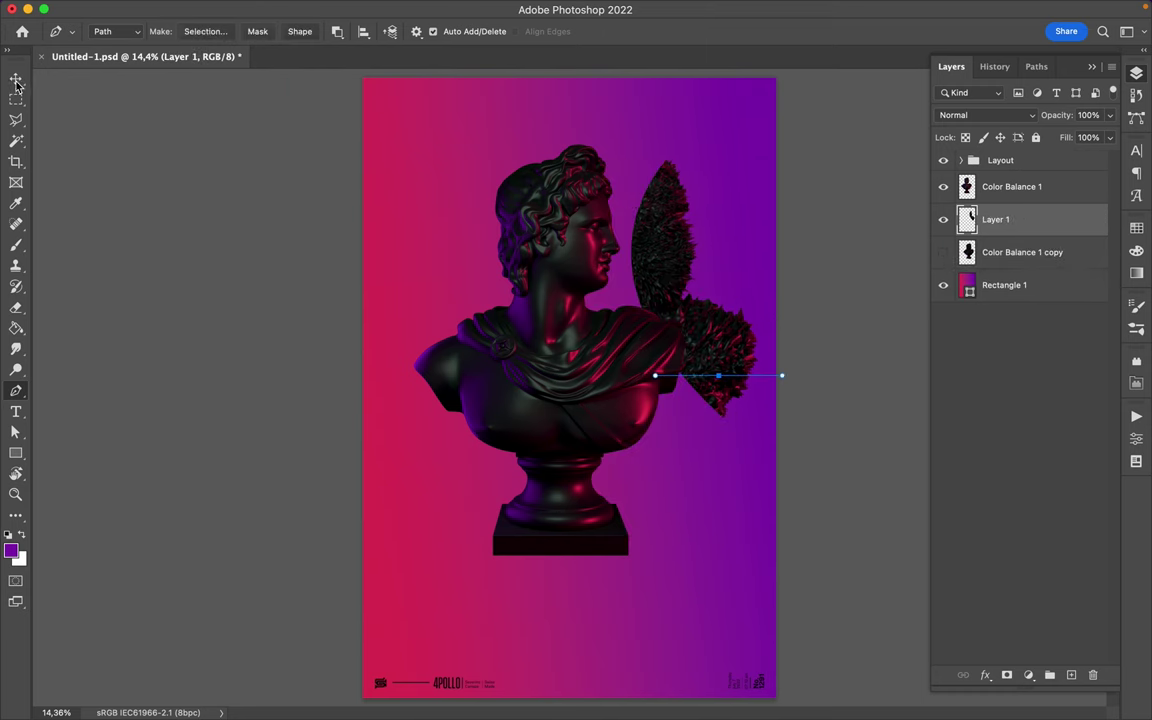
{"action": "left_click", "coordinate": [16, 82]}
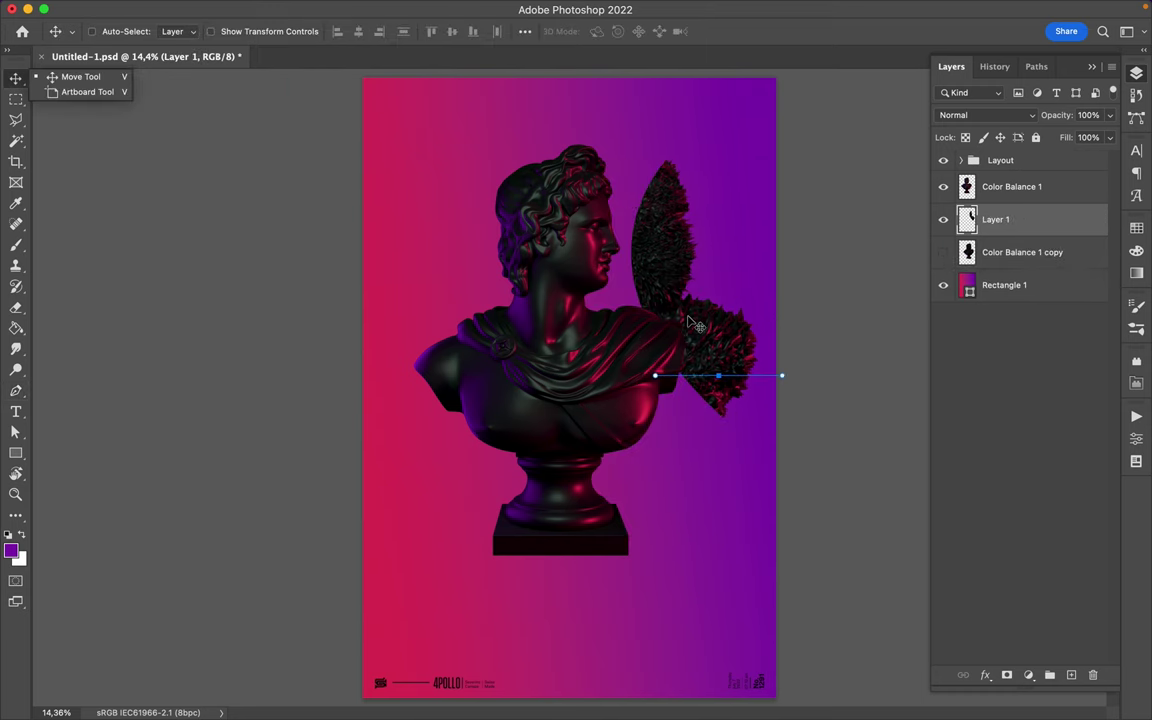
{"action": "left_click", "coordinate": [729, 386]}
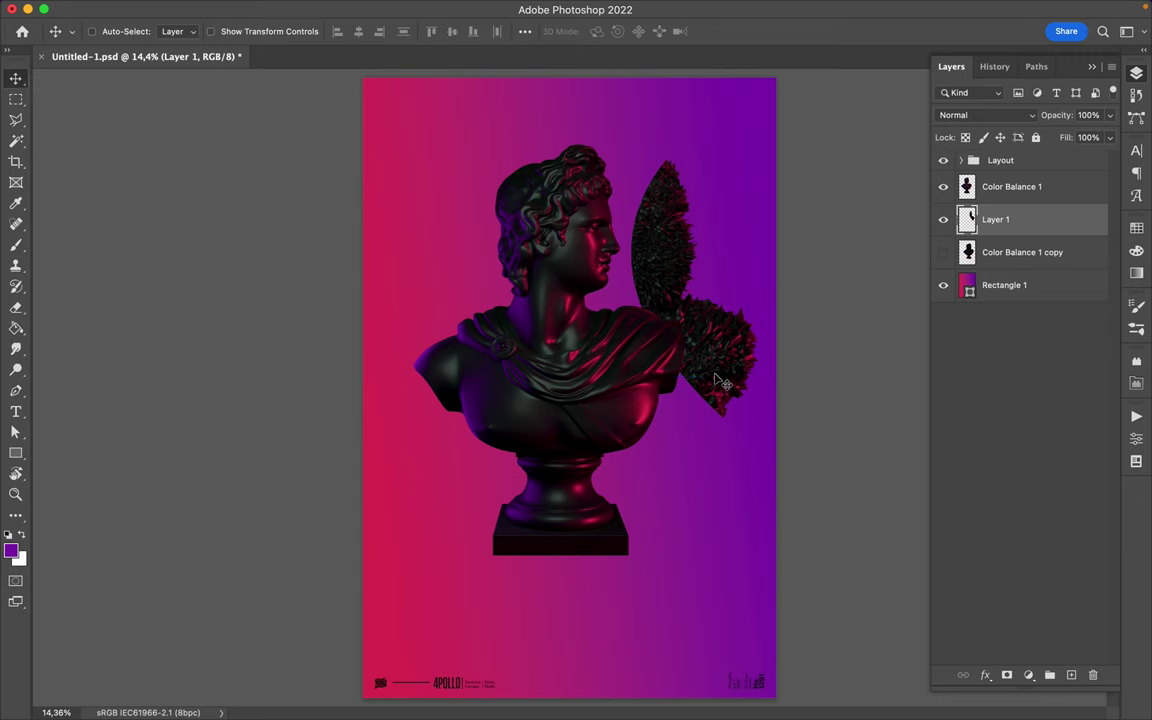
Step: Check the Mac's memory panel, then close it and return to Photoshop
{"action": "key", "text": "super+Tab"}
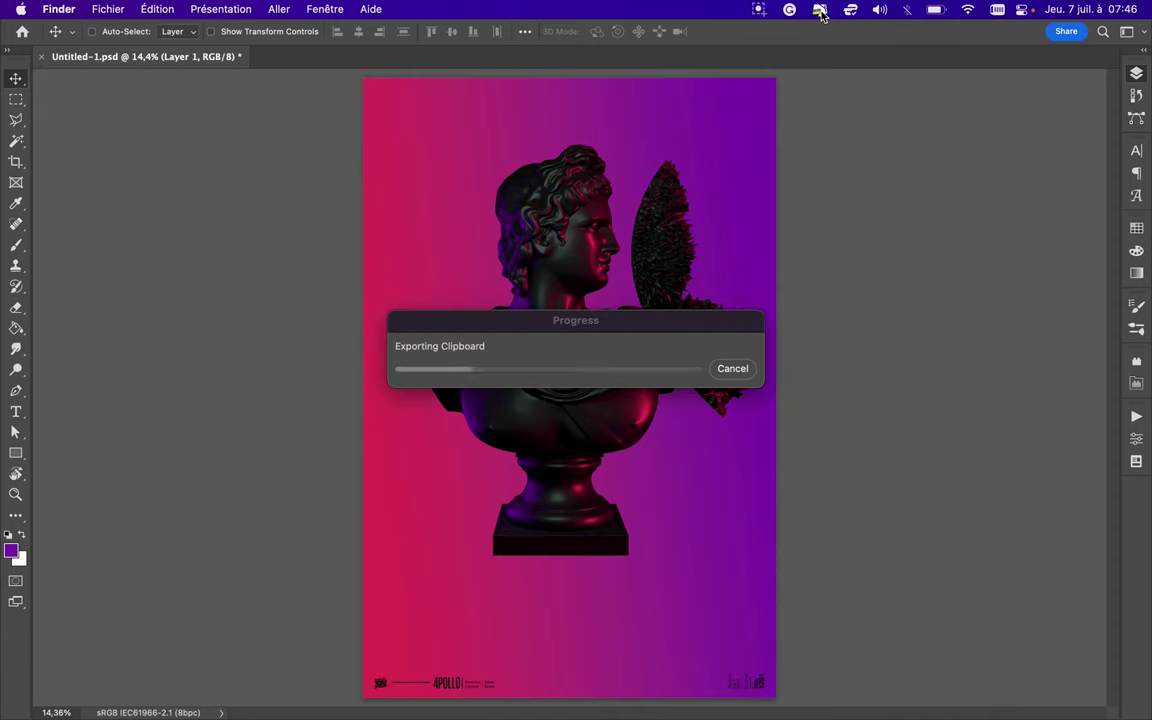
{"action": "left_click", "coordinate": [819, 10]}
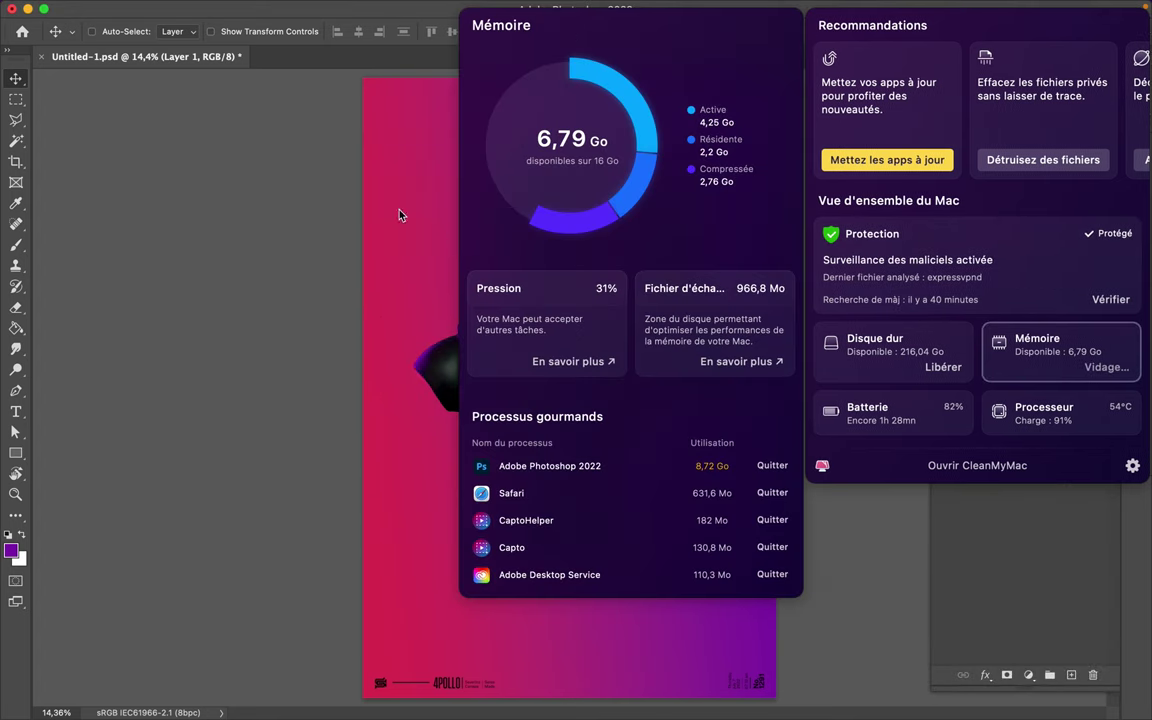
{"action": "left_click", "coordinate": [380, 355]}
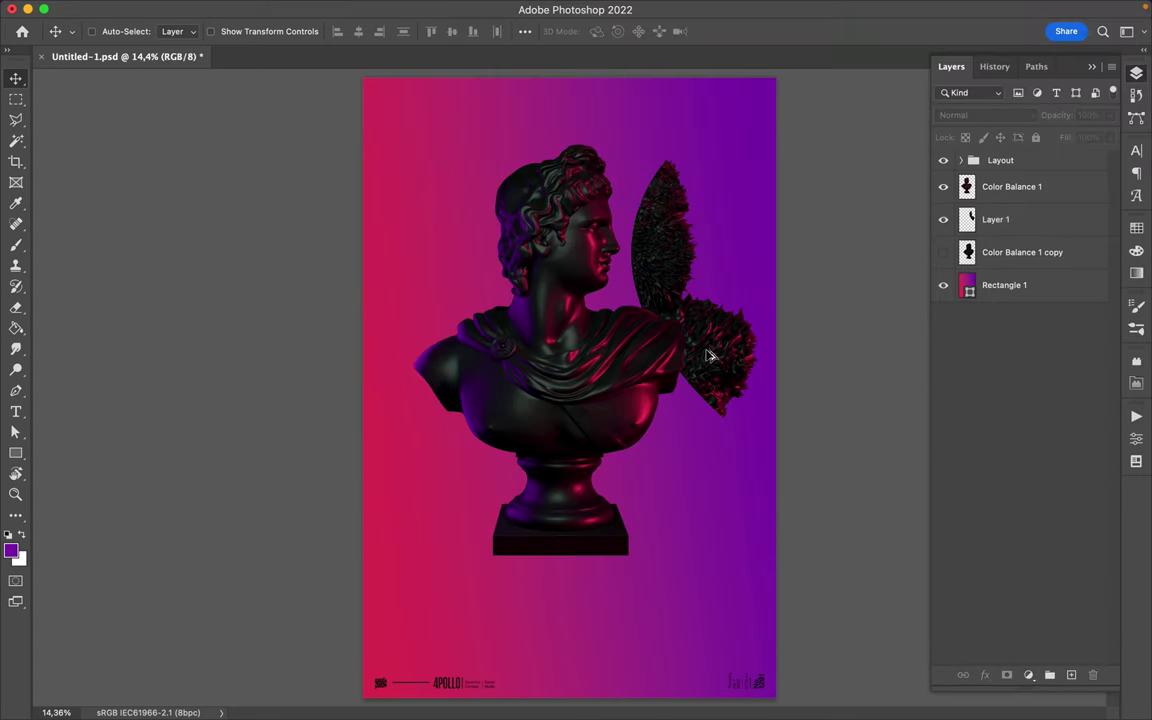
Step: Move the fur layer over the back of the head and raise it above the bust
{"action": "left_click_drag", "start_coordinate": [710, 357], "coordinate": [676, 352]}
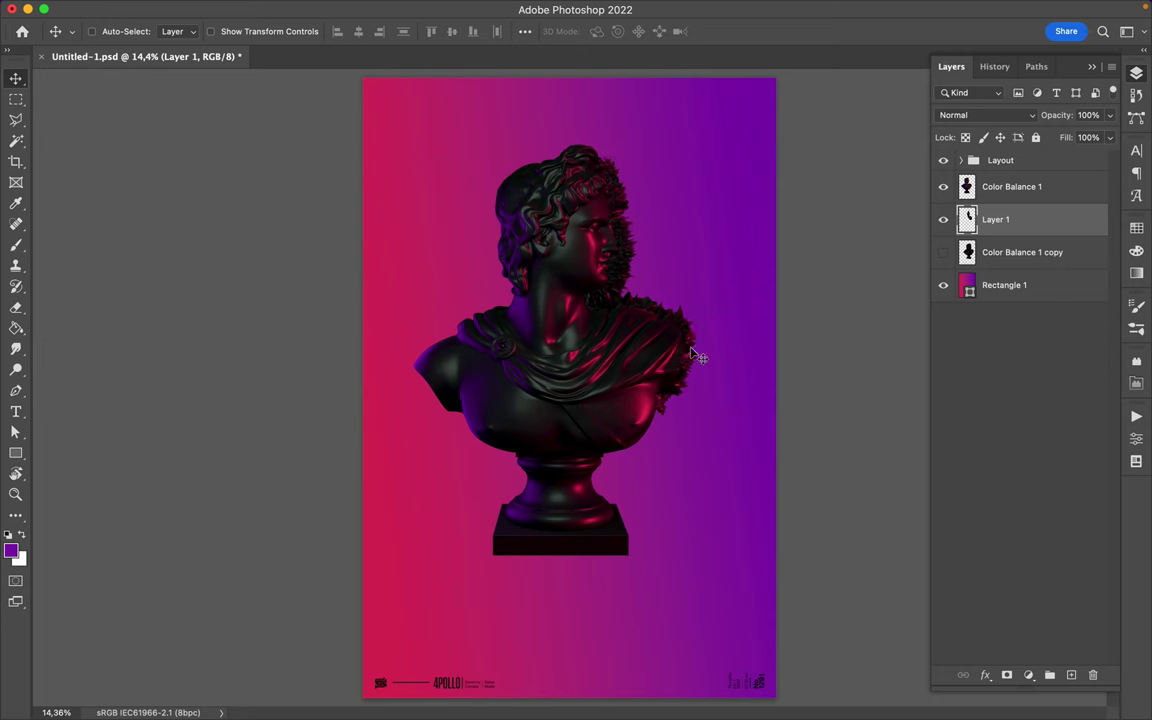
{"action": "key", "text": "super+bracketright"}
{"action": "mouse_move", "coordinate": [603, 310]}
{"action": "left_mouse_down"}
{"action": "mouse_move", "coordinate": [658, 345]}
{"action": "mouse_move", "coordinate": [645, 345]}
{"action": "left_mouse_up"}
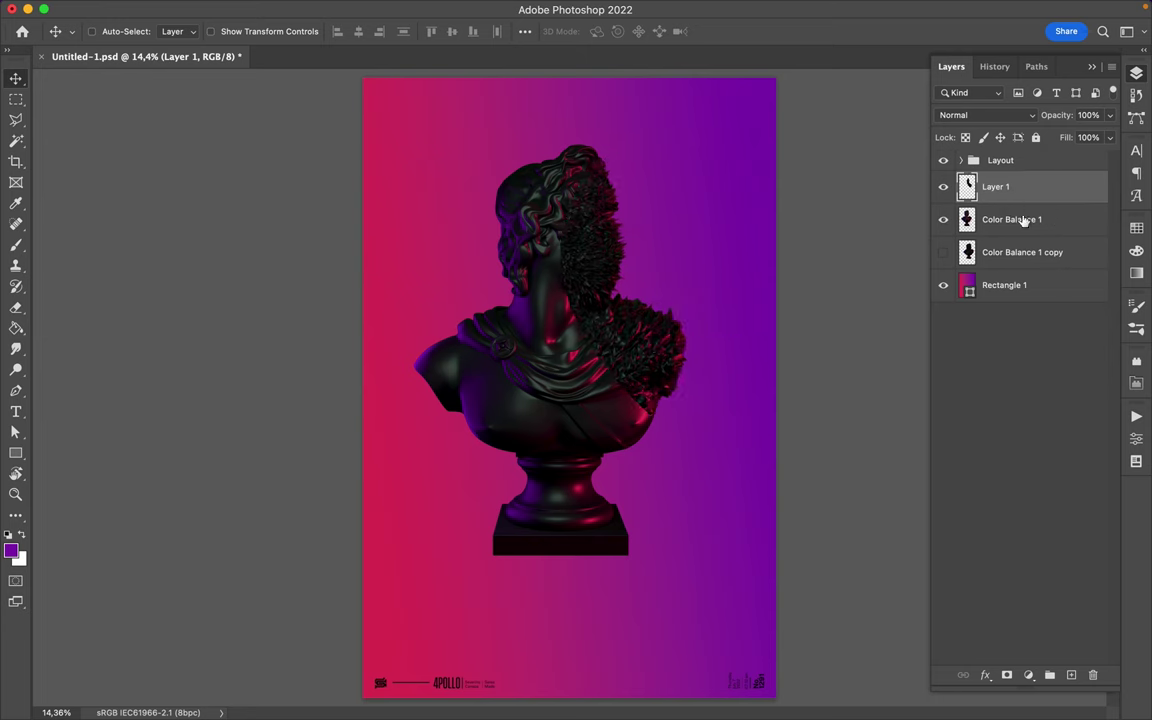
Step: Load the fur's outline as a selection and add an empty Layer 2 above Color Balance 1
{"action": "left_click", "coordinate": [1024, 220]}
{"action": "left_click", "coordinate": [966, 186], "text": "super"}
{"action": "key", "text": "super+shift+alt+n"}
{"action": "left_click", "coordinate": [17, 245]}
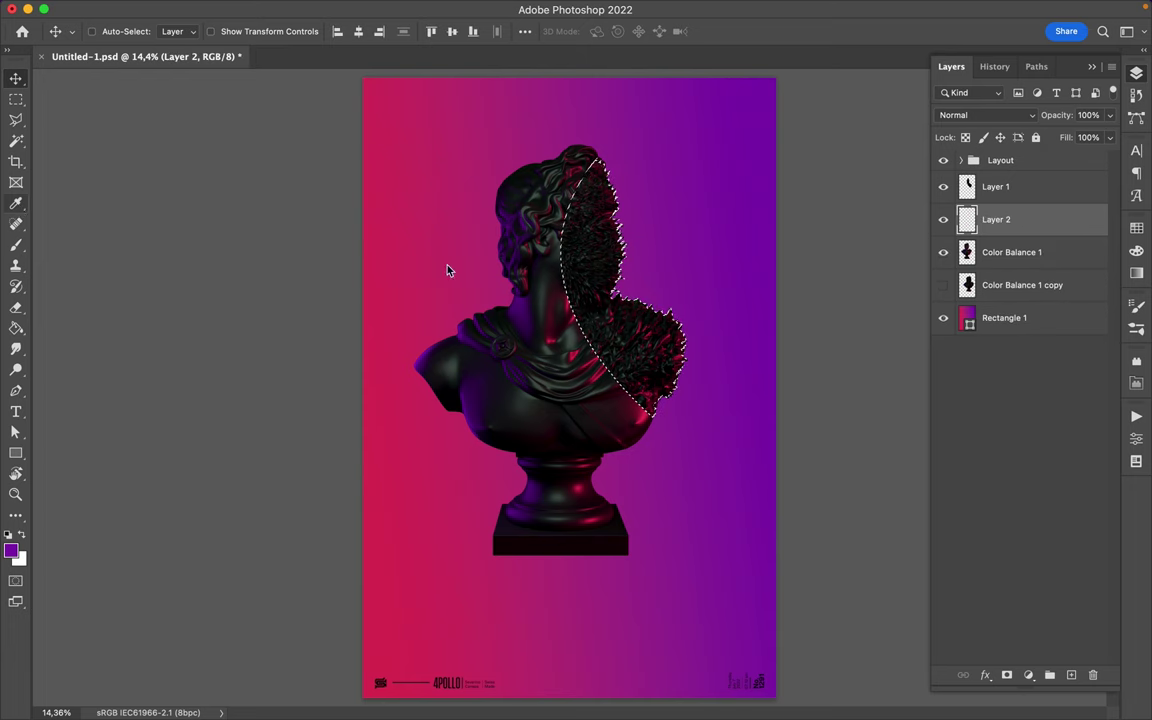
Step: Sample black from the bust and pick the General Brushes Hard Round brush
{"action": "left_click", "coordinate": [16, 203]}
{"action": "left_click", "coordinate": [592, 233]}
{"action": "right_click", "coordinate": [590, 235]}
{"action": "left_click", "coordinate": [40, 325]}
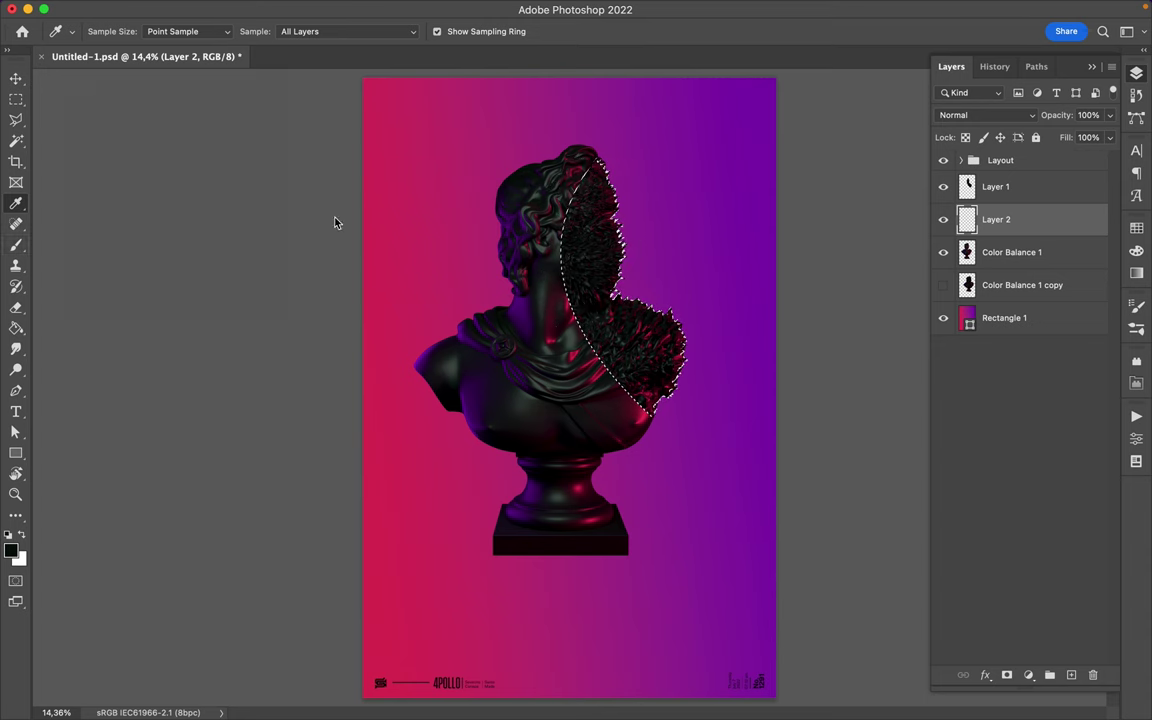
{"action": "left_click", "coordinate": [16, 244]}
{"action": "right_click", "coordinate": [592, 236]}
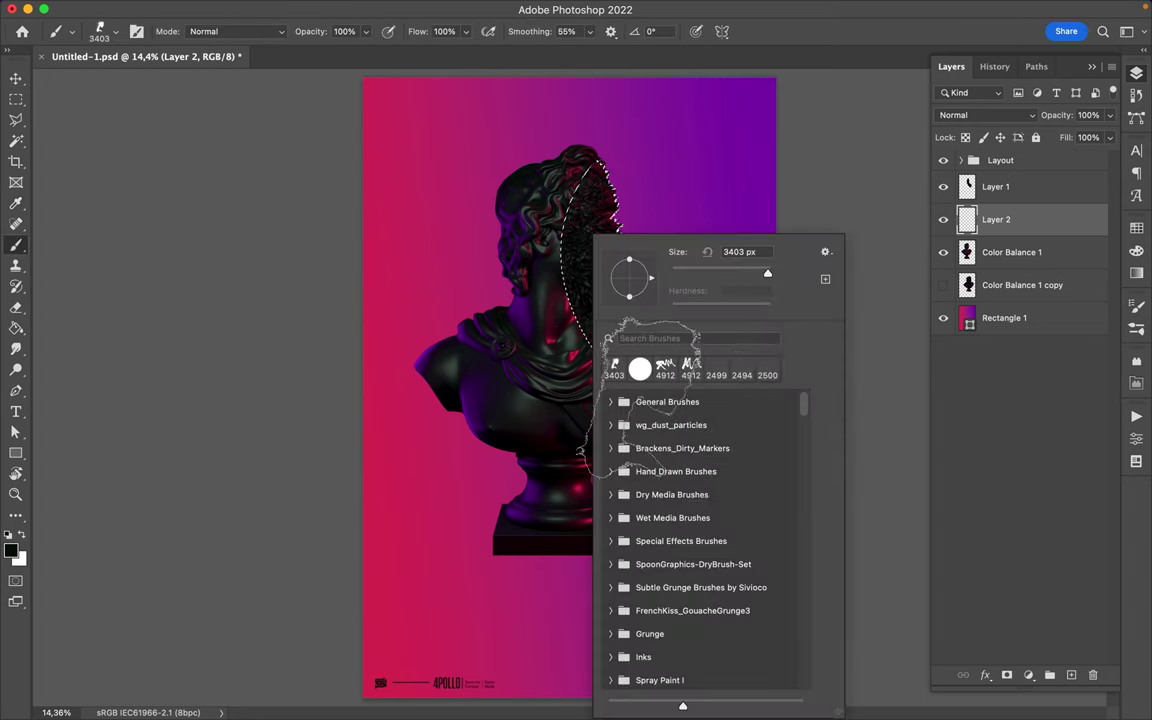
{"action": "left_click", "coordinate": [611, 401]}
{"action": "left_click", "coordinate": [707, 472]}
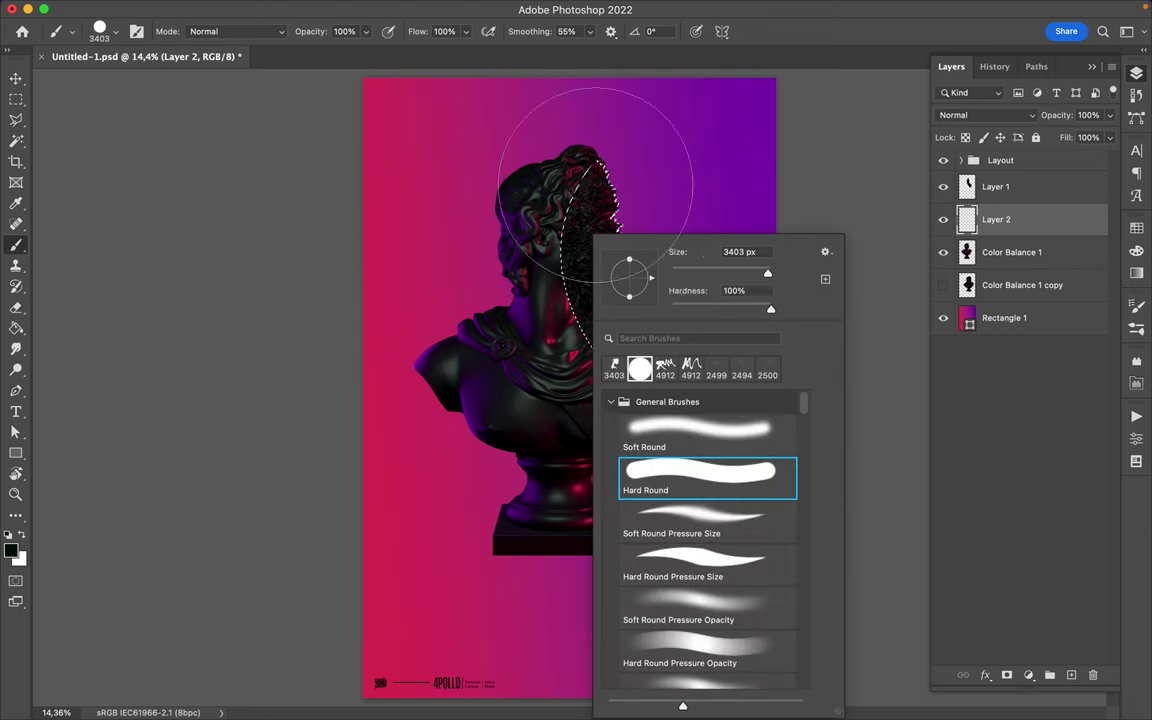
{"action": "key", "text": "Return"}
Step: Paint black inside the fur outline, deselect, and Gaussian-blur it at 182.4 pixels
{"action": "mouse_move", "coordinate": [631, 361]}
{"action": "left_mouse_down"}
{"action": "mouse_move", "coordinate": [643, 321]}
{"action": "mouse_move", "coordinate": [548, 160]}
{"action": "left_mouse_up"}
{"action": "key", "text": "m"}
{"action": "key", "text": "ctrl+d"}
{"action": "left_click", "coordinate": [373, 9]}
{"action": "left_click", "coordinate": [645, 277]}
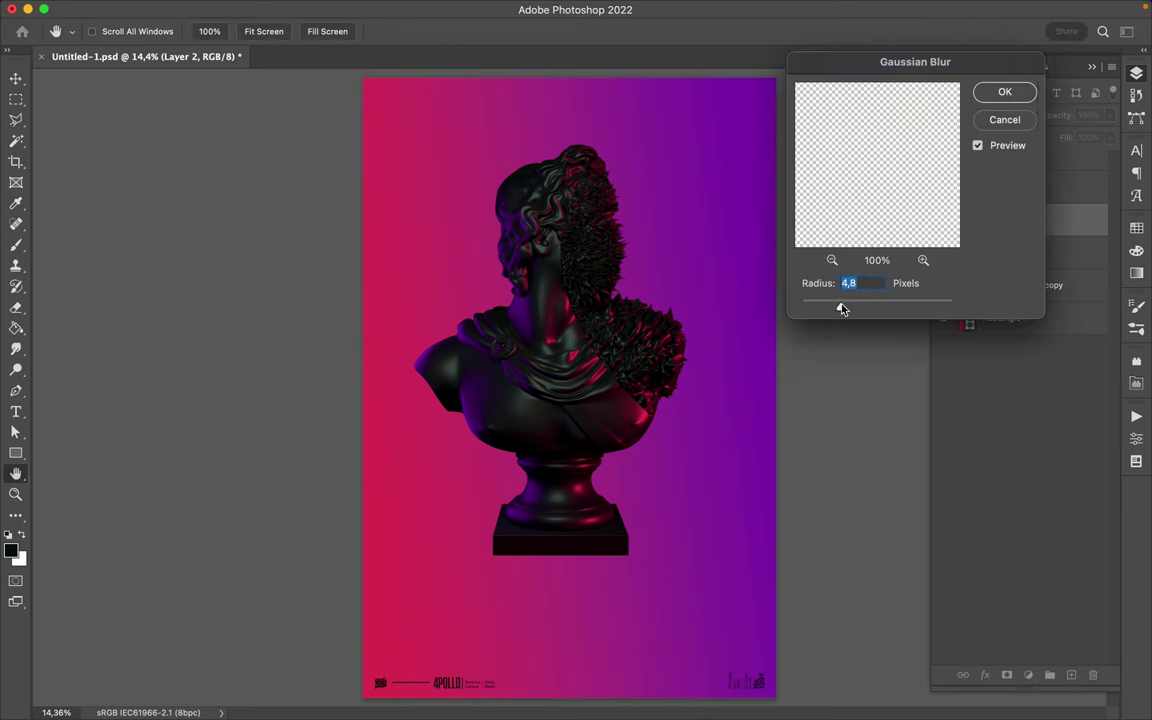
{"action": "left_click_drag", "start_coordinate": [870, 306], "coordinate": [921, 310]}
{"action": "left_click", "coordinate": [1017, 92]}
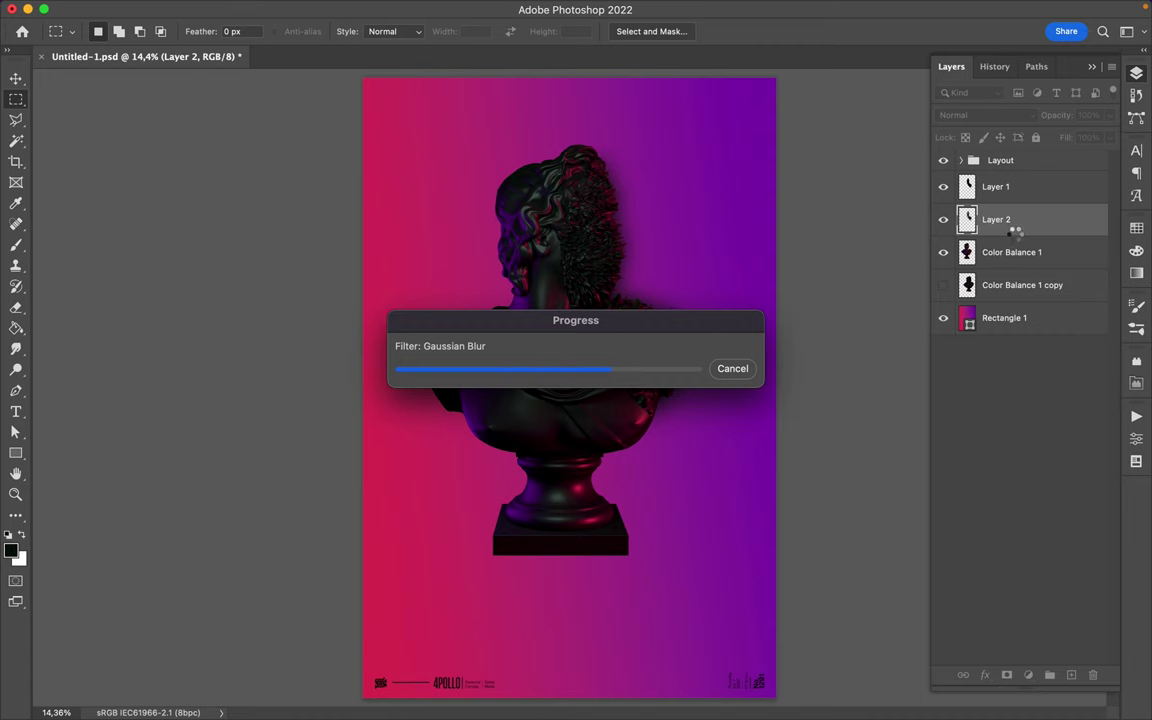
Step: Duplicate the blurred shadow as Layer 2 copy and select Color Balance 1
{"action": "key", "text": "super+Tab"}
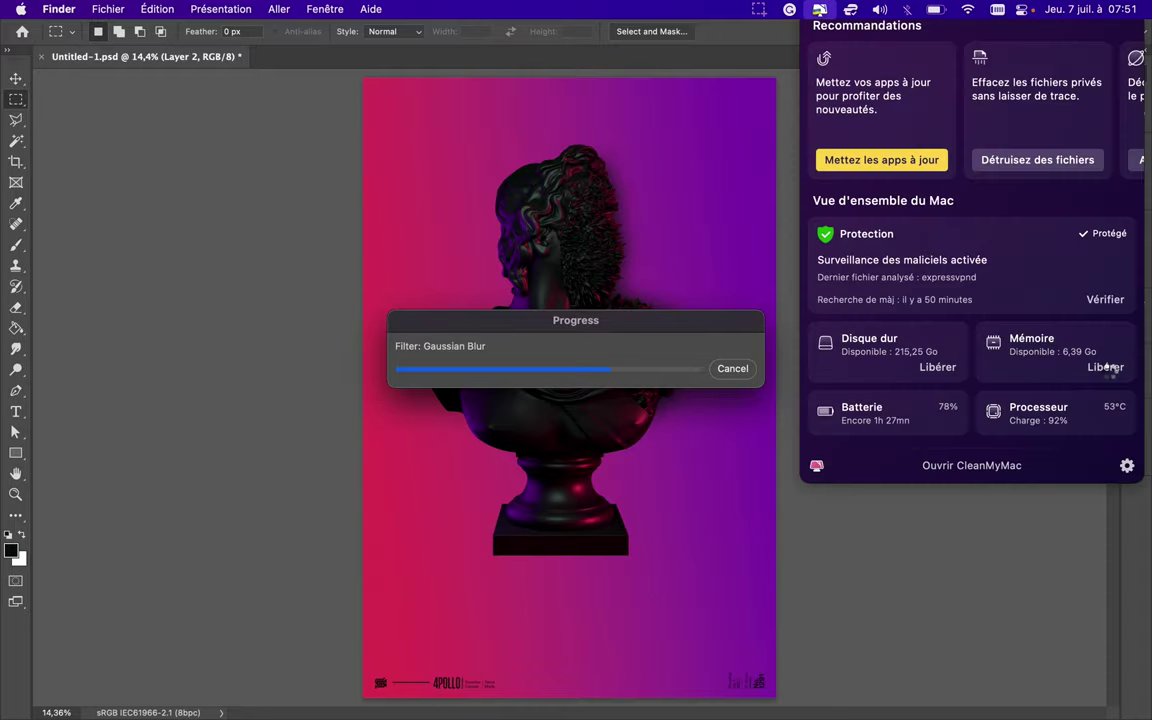
{"action": "left_click", "coordinate": [788, 204]}
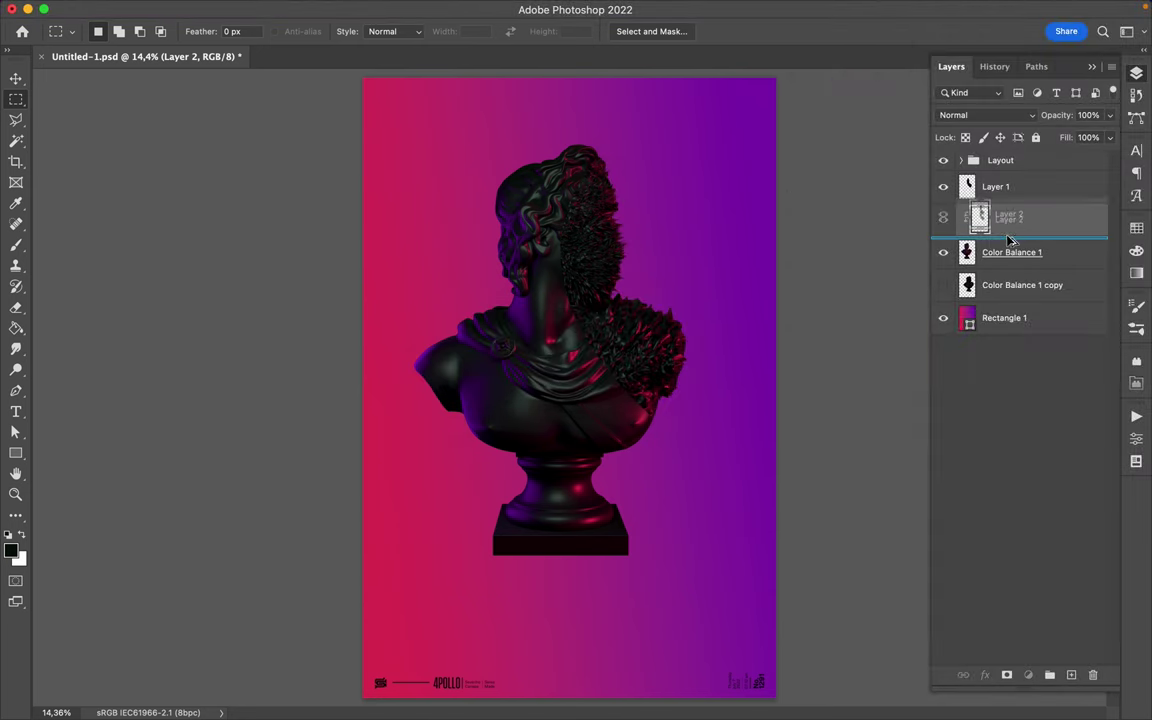
{"action": "left_click_drag", "start_coordinate": [991, 230], "coordinate": [1008, 241]}
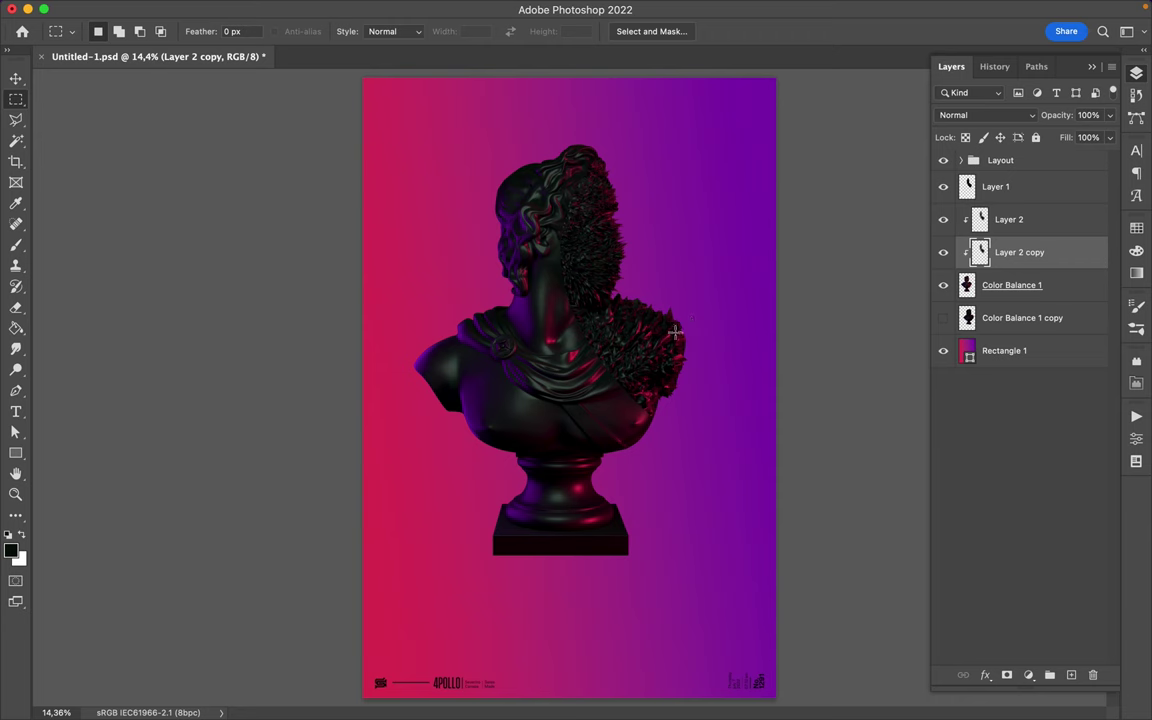
{"action": "left_click", "coordinate": [993, 285]}
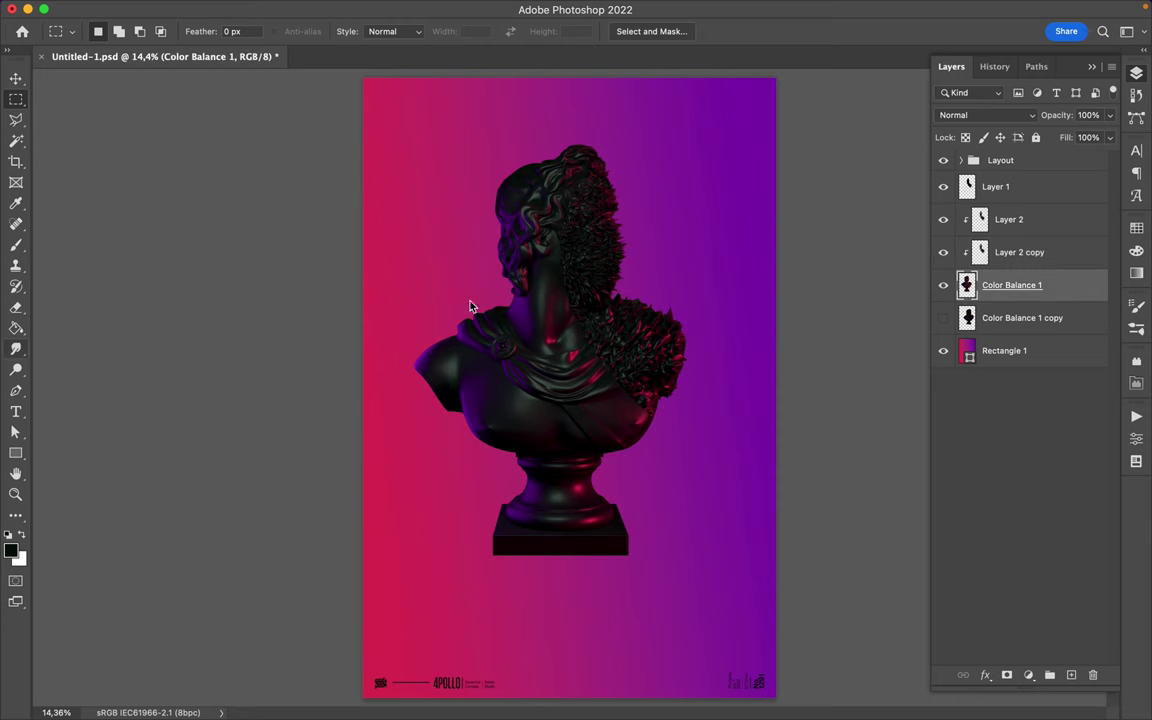
Step: Cut a pen-drawn diagonal strip of the bust onto Layer 3 and shift it down-right
{"action": "left_click", "coordinate": [15, 390]}
{"action": "left_click", "coordinate": [70, 383]}
{"action": "left_click_drag", "start_coordinate": [463, 291], "coordinate": [493, 291]}
{"action": "left_click_drag", "start_coordinate": [626, 474], "coordinate": [676, 474]}
{"action": "left_click", "coordinate": [205, 31]}
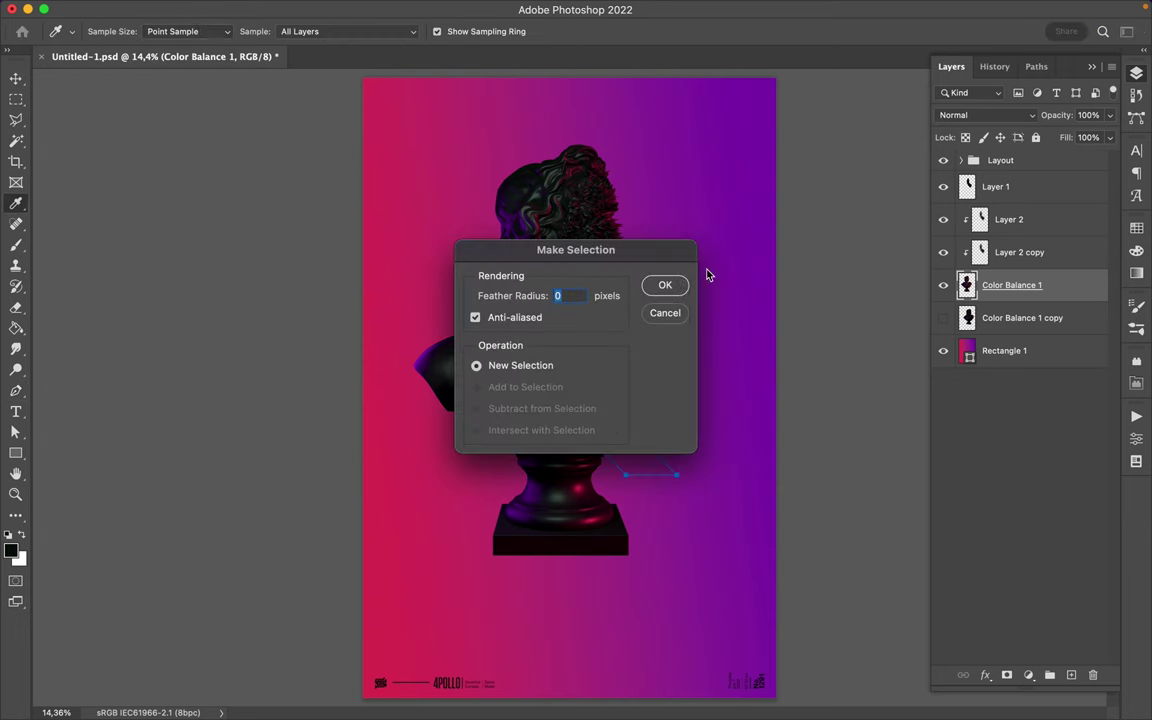
{"action": "left_click", "coordinate": [665, 286]}
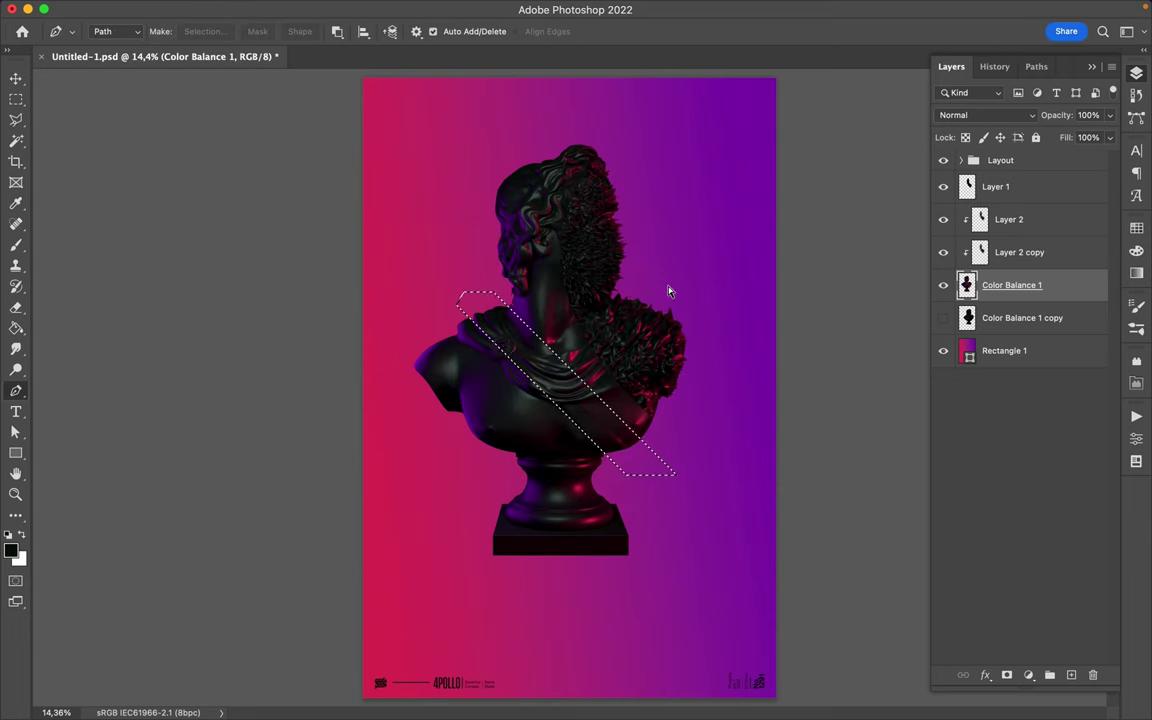
{"action": "key", "text": "ctrl+shift+j"}
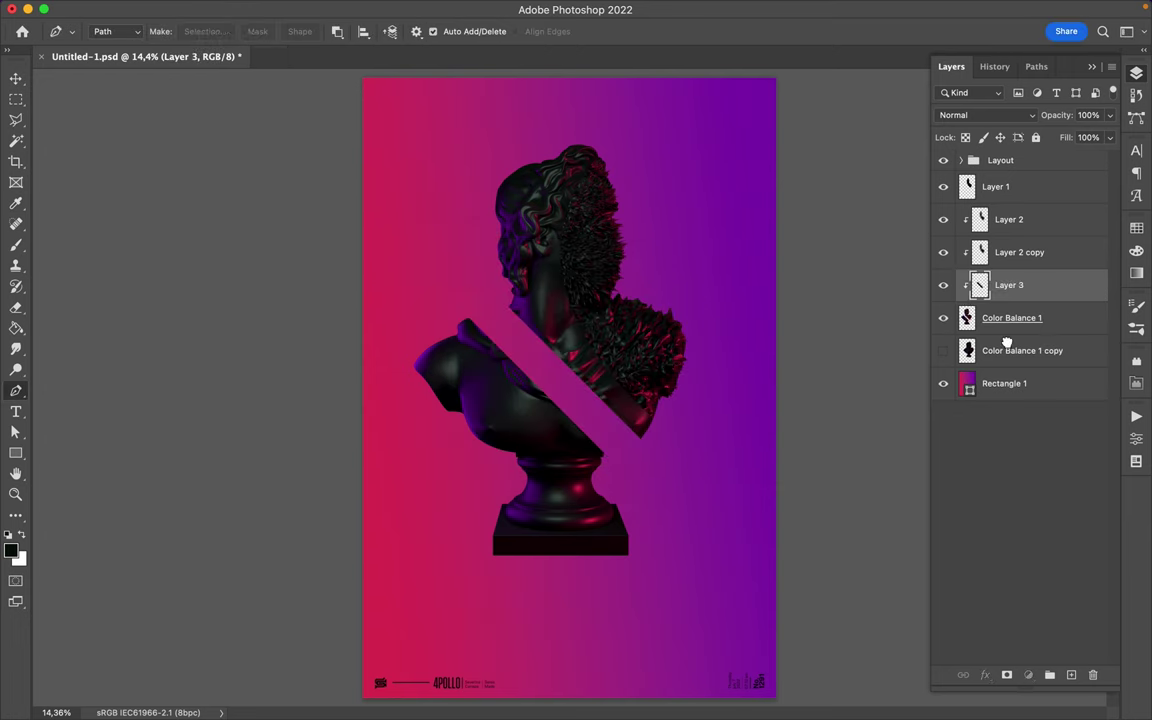
{"action": "left_click_drag", "start_coordinate": [1006, 343], "coordinate": [1006, 336]}
{"action": "key", "text": "v"}
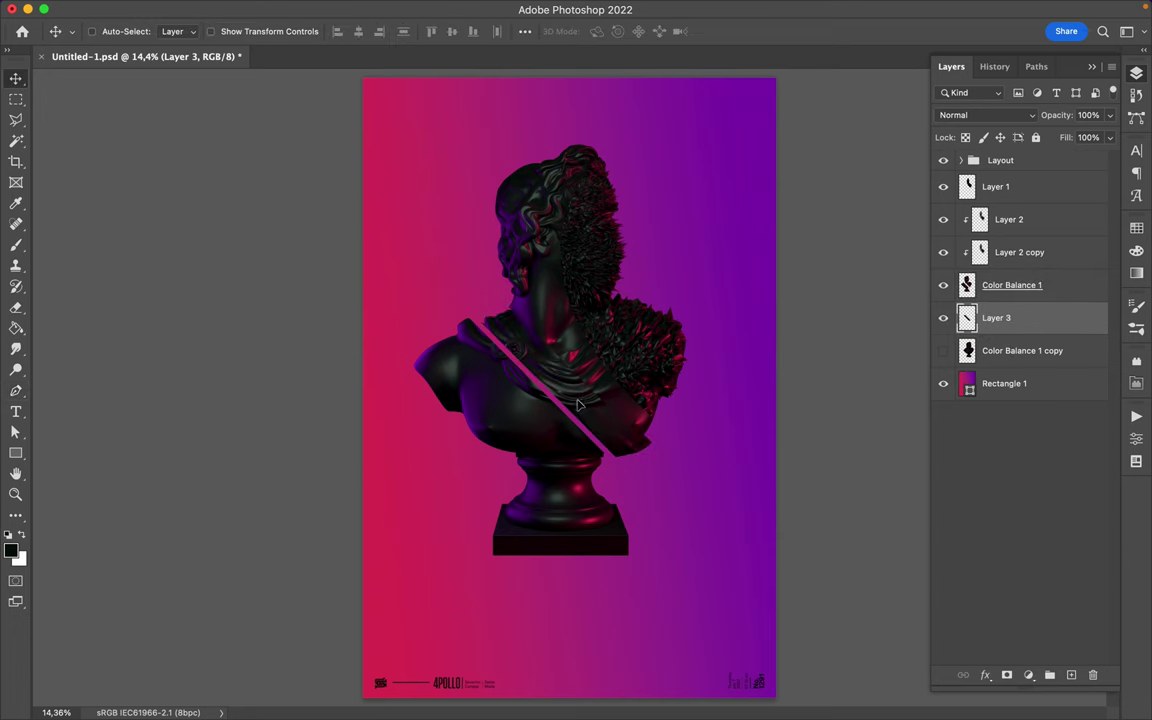
{"action": "left_click_drag", "start_coordinate": [455, 305], "coordinate": [495, 347]}
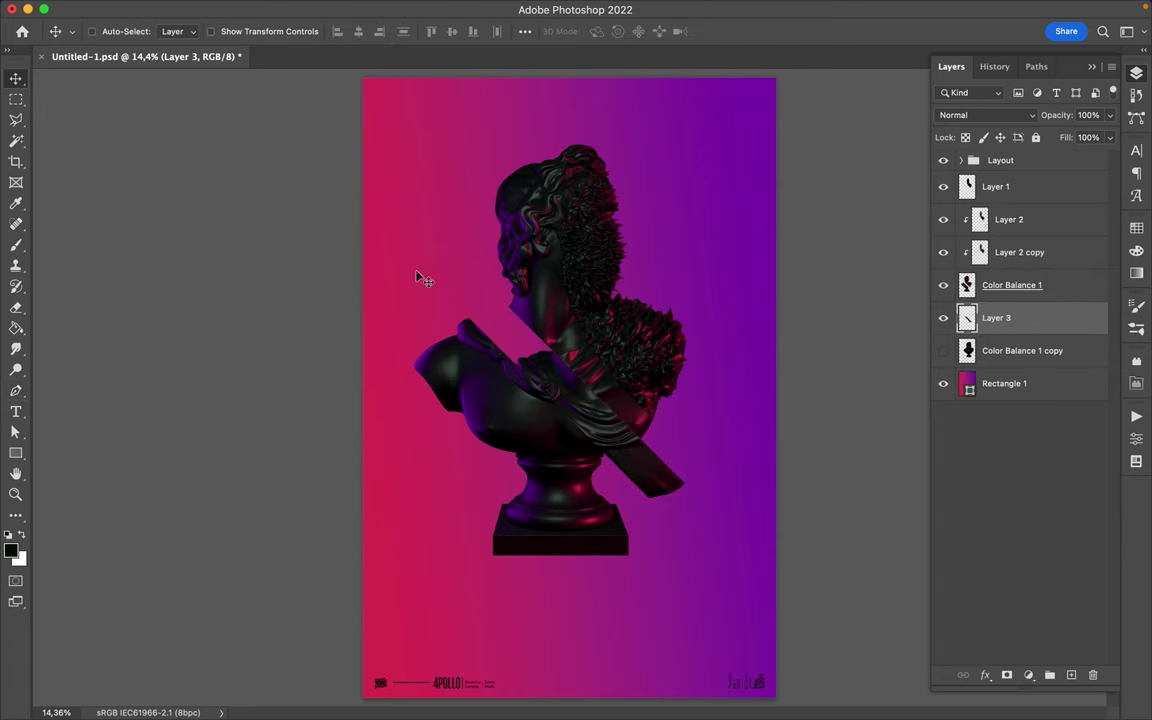
Step: Outline the lower bust with the Polygonal Lasso and separate it onto Layer 4
{"action": "key", "text": "l"}
{"action": "left_click", "coordinate": [673, 491]}
{"action": "left_click", "coordinate": [647, 582]}
{"action": "left_click", "coordinate": [436, 562]}
{"action": "left_click", "coordinate": [370, 338]}
{"action": "left_click", "coordinate": [471, 277]}
{"action": "left_click", "coordinate": [1050, 285]}
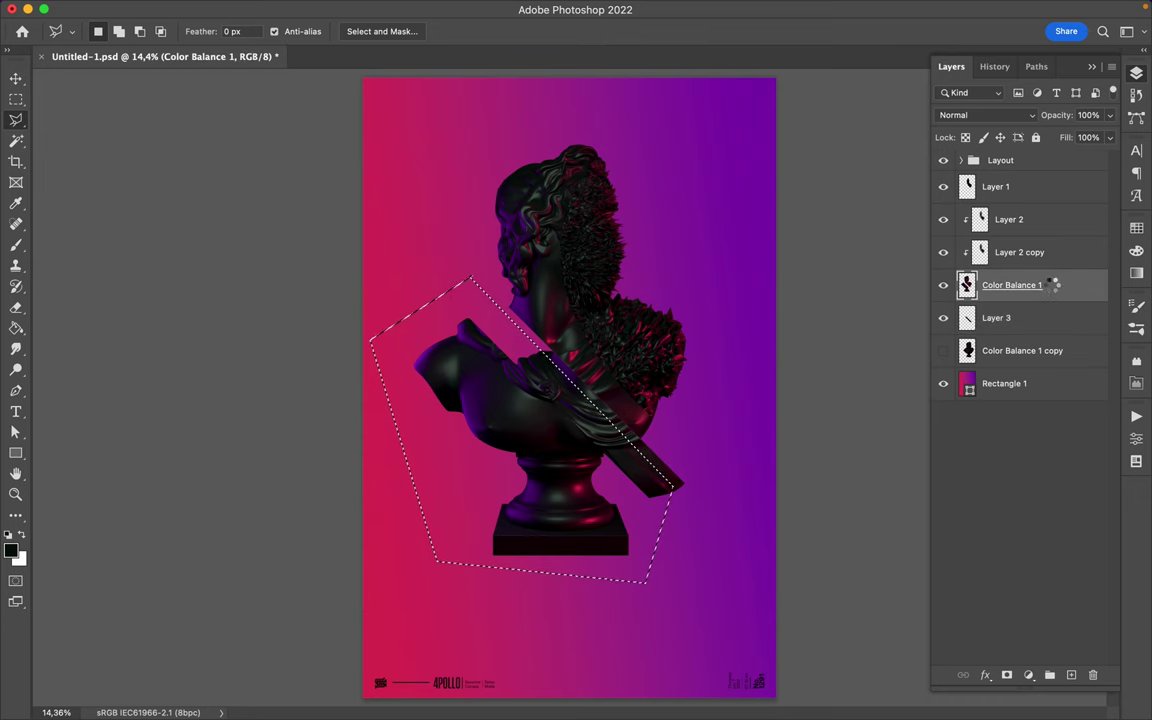
{"action": "key", "text": "Delete"}
{"action": "key", "text": "ctrl+d"}
{"action": "key", "text": "ctrl+z"}
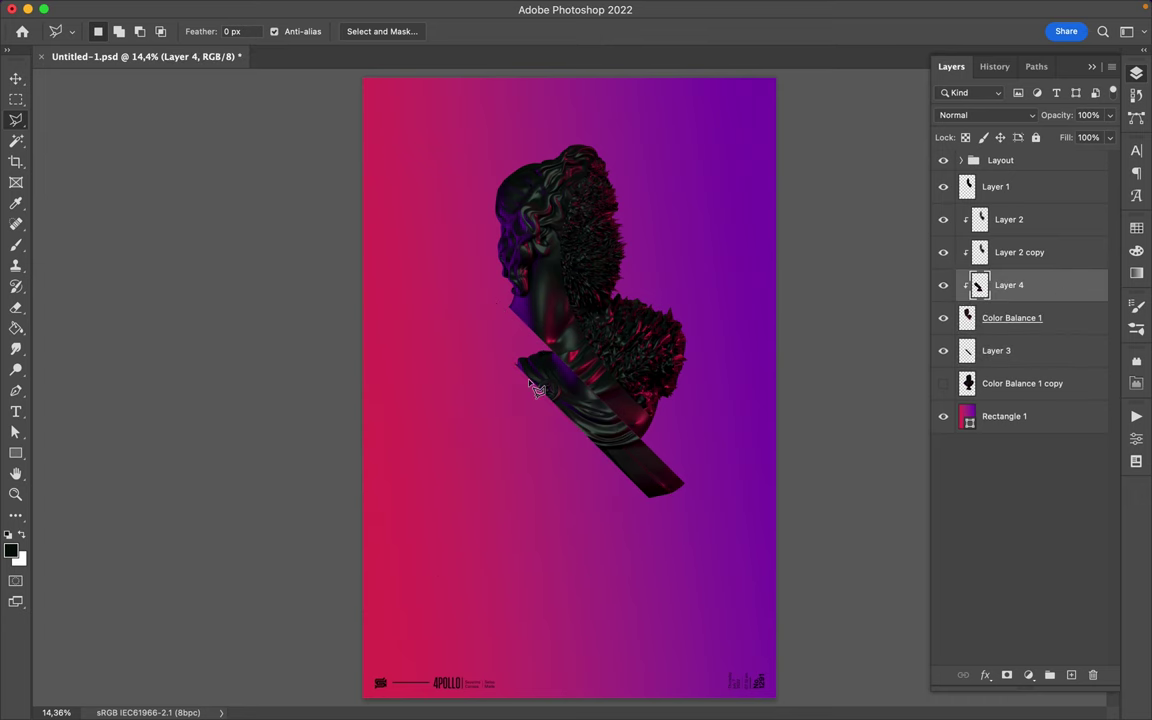
{"action": "left_click_drag", "start_coordinate": [994, 341], "coordinate": [994, 341]}
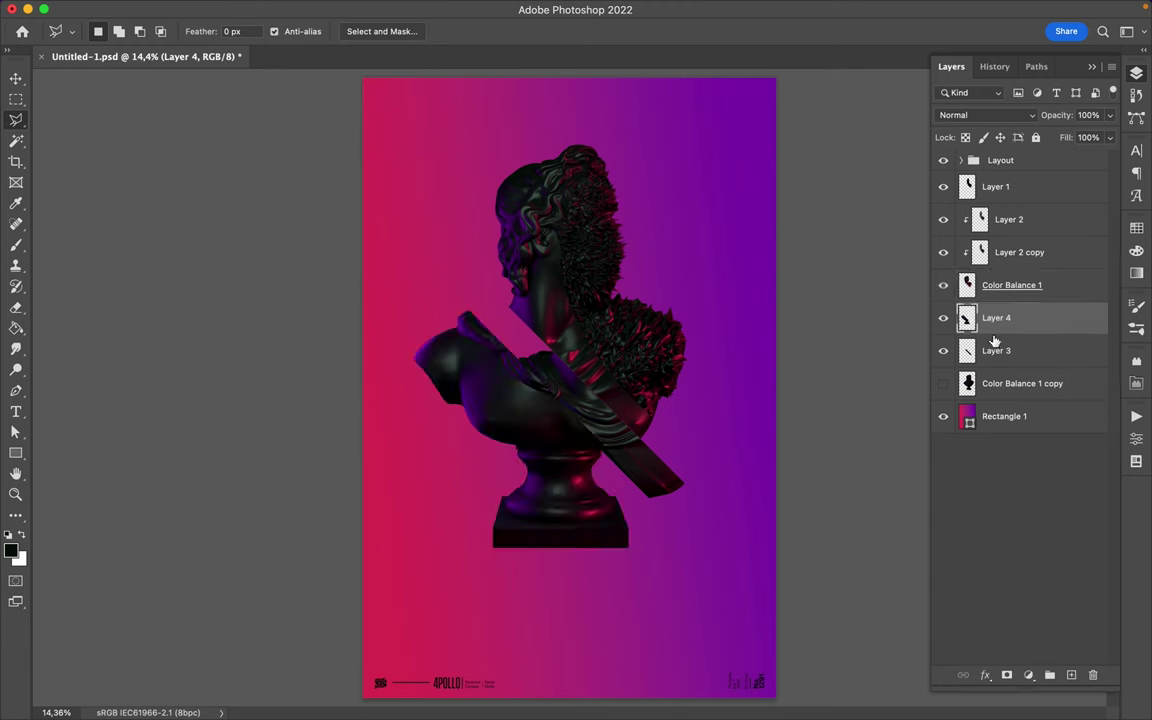
{"action": "left_click", "coordinate": [535, 430]}
{"action": "left_click", "coordinate": [605, 258]}
Step: Offset the lower bust and diagonal strip to open a band across the chest, and save
{"action": "key", "text": "v"}
{"action": "mouse_move", "coordinate": [552, 446]}
{"action": "left_mouse_down"}
{"action": "mouse_move", "coordinate": [566, 476]}
{"action": "mouse_move", "coordinate": [517, 456]}
{"action": "left_mouse_up"}
{"action": "left_click_drag", "start_coordinate": [612, 420], "coordinate": [528, 444]}
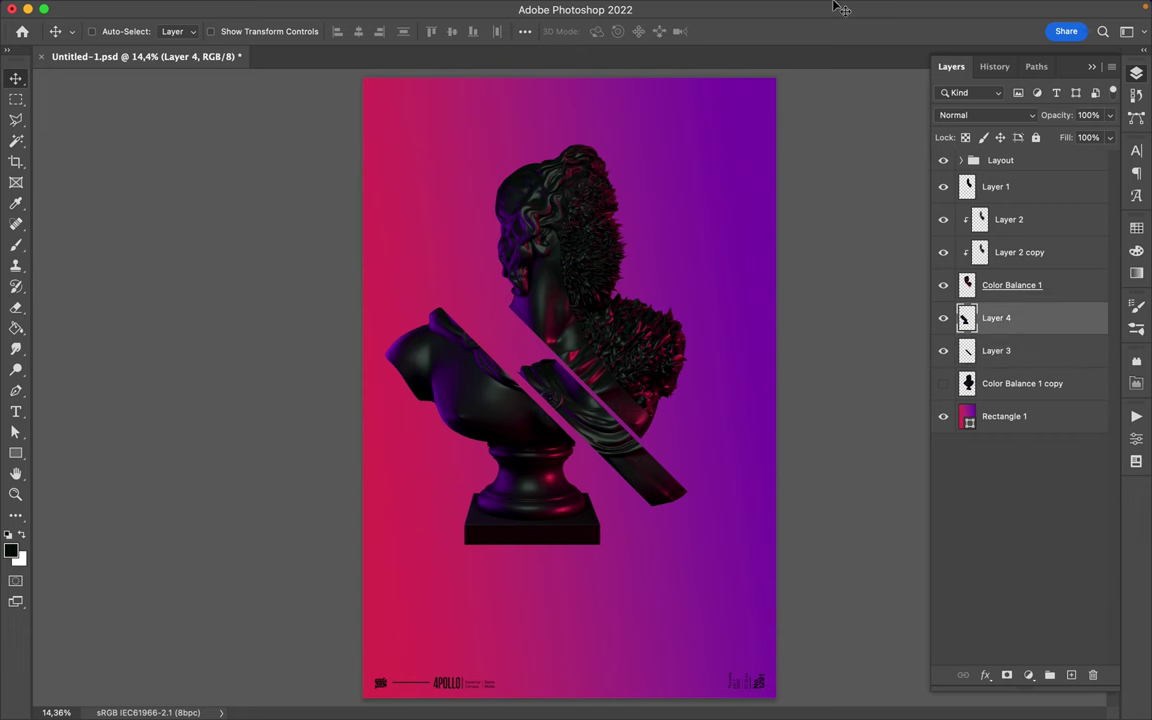
{"action": "key", "text": "ctrl+s"}
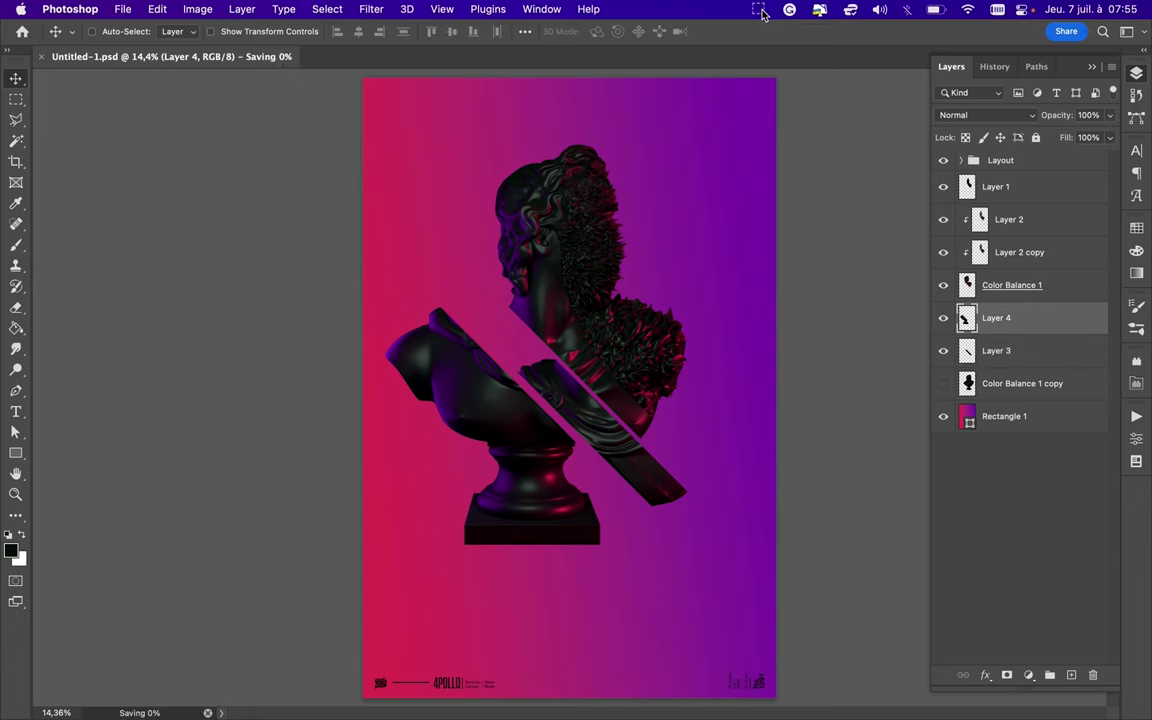
{"action": "left_click_drag", "start_coordinate": [638, 514], "coordinate": [617, 470]}
{"action": "left_click_drag", "start_coordinate": [520, 391], "coordinate": [548, 406]}
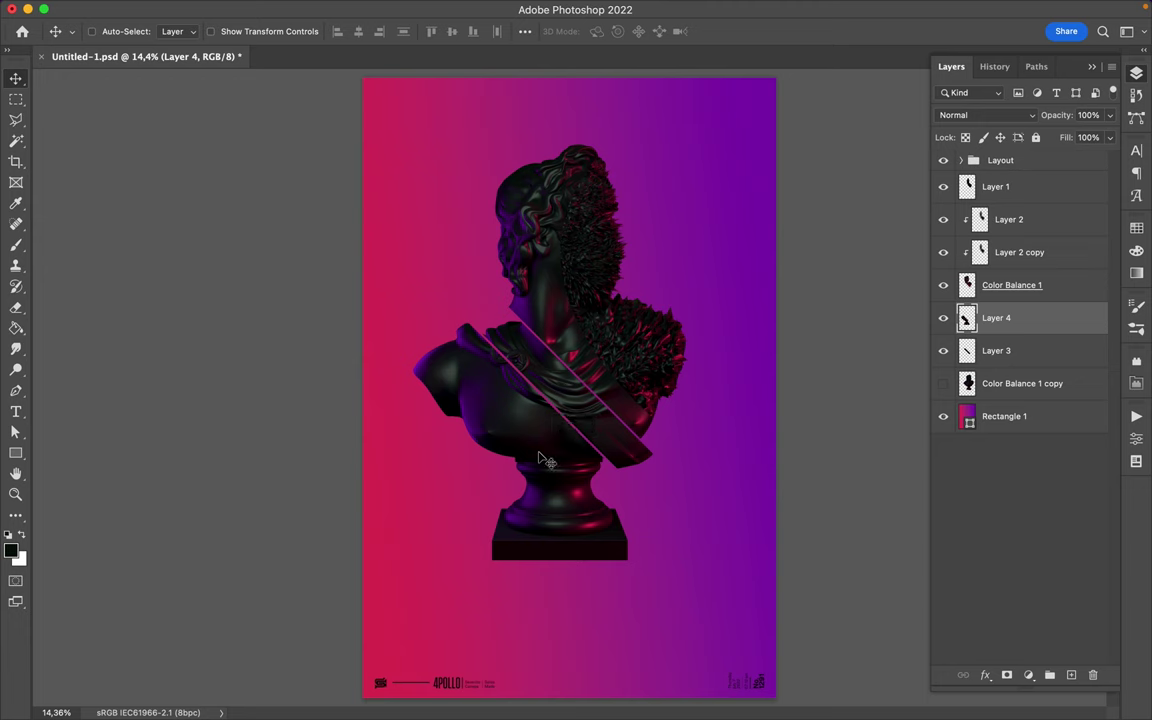
Step: Cut a thin diagonal slice onto a new layer and shift it up and left
{"action": "key", "text": "p"}
{"action": "left_click", "coordinate": [457, 324]}
{"action": "left_click", "coordinate": [606, 470]}
{"action": "left_click", "coordinate": [205, 31]}
{"action": "key", "text": "Return"}
{"action": "key", "text": "ctrl+j"}
{"action": "key", "text": "v"}
{"action": "left_click_drag", "start_coordinate": [528, 385], "coordinate": [508, 364]}
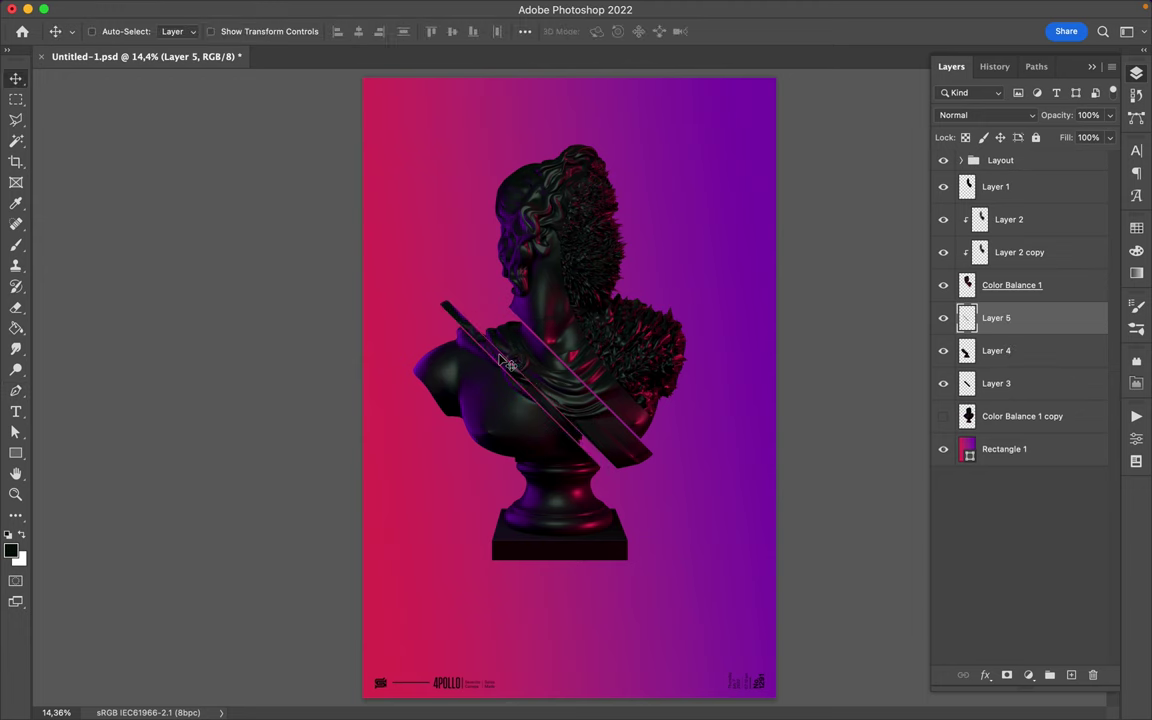
Step: Select all the bust piece layers together and move the sliced bust sideways
{"action": "scroll", "coordinate": [508, 364], "scroll_direction": "up", "scroll_amount": 5}
{"action": "key", "text": "alt+bracketleft"}
{"action": "key", "text": "ctrl+alt+a"}
{"action": "mouse_move", "coordinate": [651, 264]}
{"action": "left_mouse_down"}
{"action": "mouse_move", "coordinate": [768, 264]}
{"action": "mouse_move", "coordinate": [630, 325]}
{"action": "left_mouse_up"}
{"action": "scroll", "coordinate": [768, 264], "scroll_direction": "down", "scroll_amount": 5}
{"action": "scroll", "coordinate": [578, 466], "scroll_direction": "up", "scroll_amount": 3}
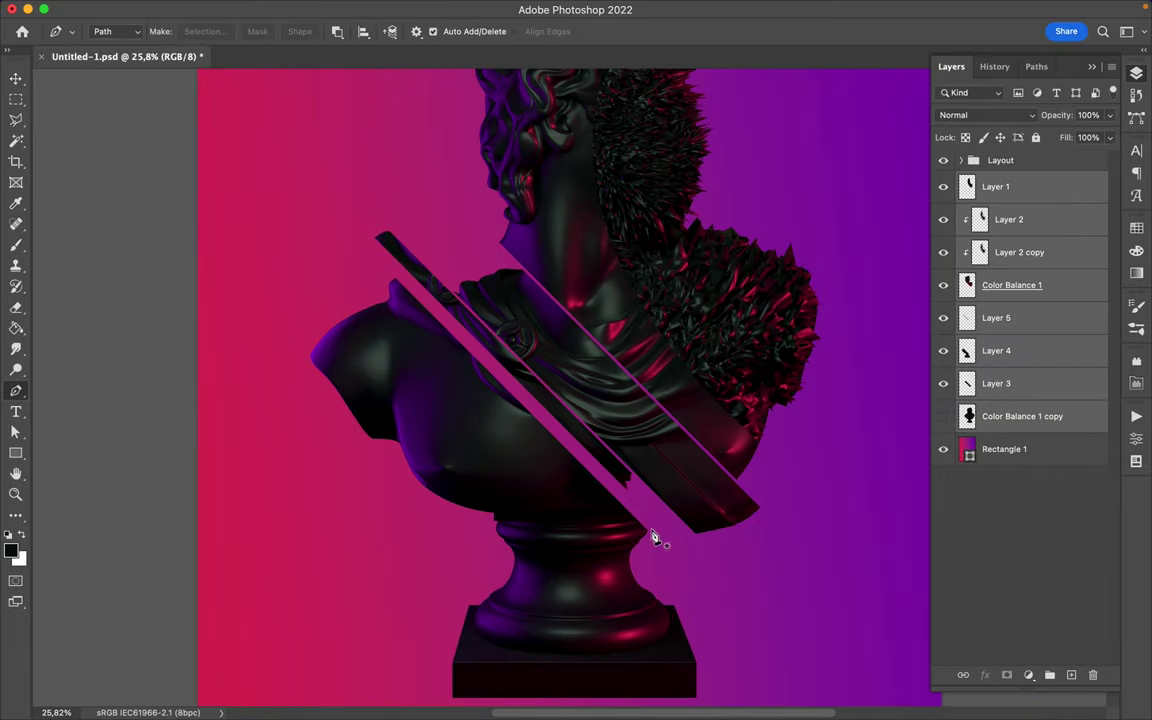
Step: Outline a triangular path over the pedestal base and make it a selection
{"action": "key", "text": "p"}
{"action": "left_click", "coordinate": [662, 420]}
{"action": "left_click", "coordinate": [419, 663]}
{"action": "left_click", "coordinate": [797, 537]}
{"action": "left_click_drag", "start_coordinate": [713, 487], "coordinate": [707, 489]}
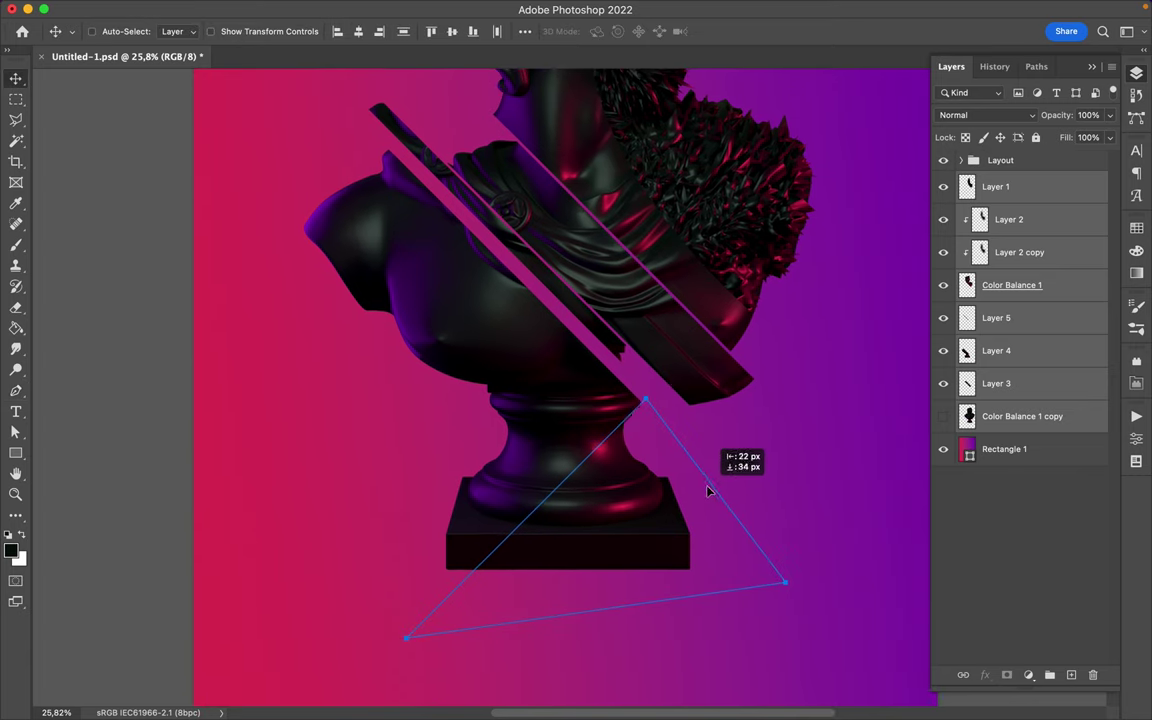
{"action": "key", "text": "p"}
{"action": "key", "text": "ctrl+Return"}
Step: Cut the triangular base piece from Layer 4 onto its own layer, shifted down-left
{"action": "left_click", "coordinate": [1002, 353]}
{"action": "key", "text": "ctrl+i"}
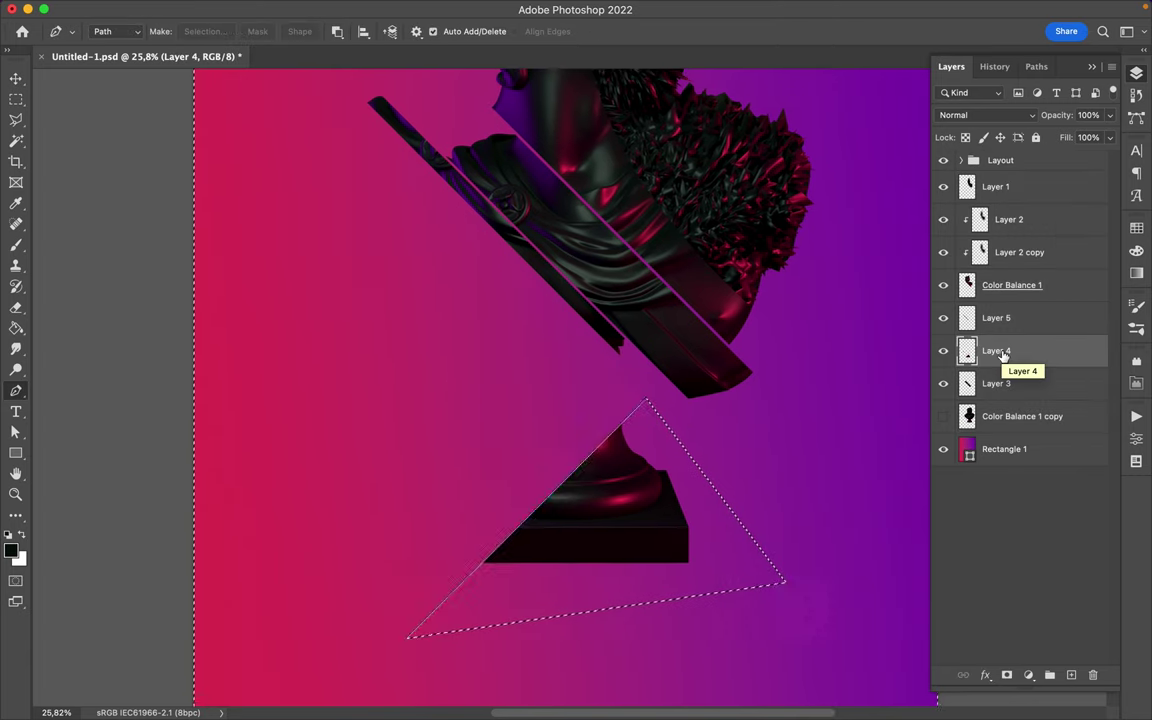
{"action": "key", "text": "ctrl+shift+j"}
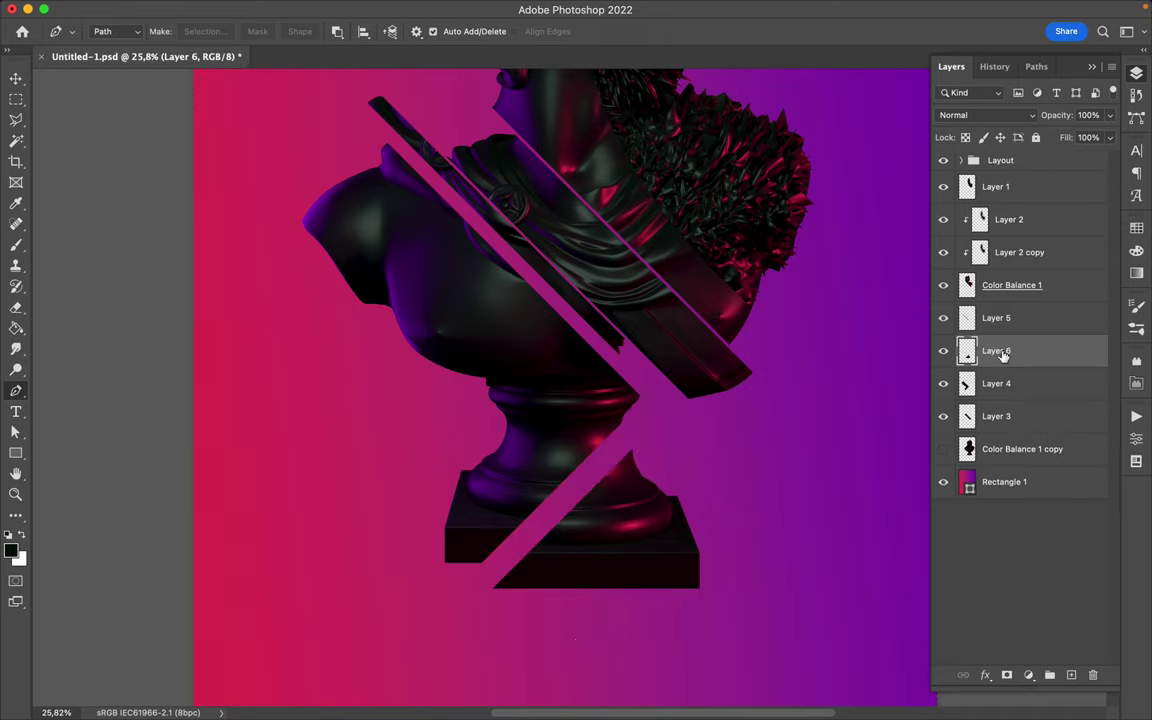
{"action": "key", "text": "v"}
{"action": "left_click_drag", "start_coordinate": [640, 500], "coordinate": [583, 582]}
{"action": "scroll", "coordinate": [663, 483], "scroll_direction": "down", "scroll_amount": 2}
Step: Outline the top of the head and copy it onto its own layer
{"action": "key", "text": "p"}
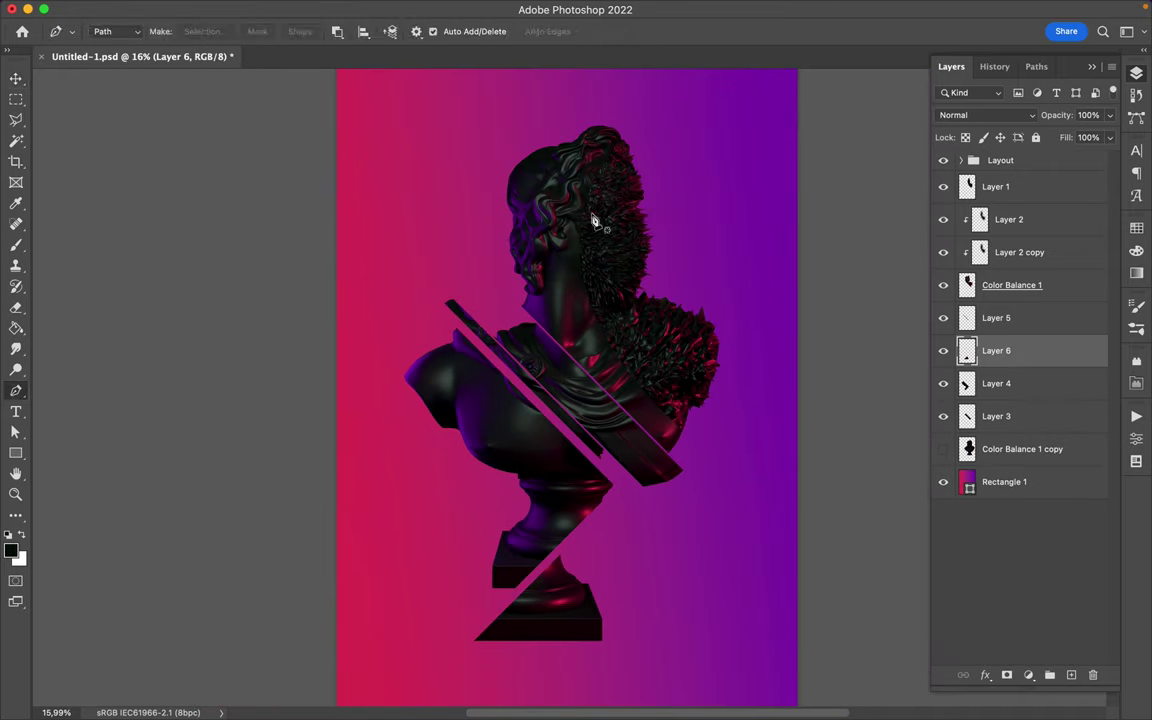
{"action": "left_click", "coordinate": [540, 200], "text": "ctrl"}
{"action": "key", "text": "p"}
{"action": "left_click", "coordinate": [507, 232]}
{"action": "left_click", "coordinate": [613, 127]}
{"action": "left_click", "coordinate": [505, 236]}
{"action": "left_click", "coordinate": [661, 283]}
{"action": "key", "text": "ctrl+j"}
{"action": "key", "text": "v"}
{"action": "key", "text": "ctrl+j"}
Step: Place the head-top slice above Layer 2, offset up and to the left
{"action": "key", "text": "ctrl+z"}
{"action": "left_click_drag", "start_coordinate": [518, 217], "coordinate": [510, 168]}
{"action": "left_click_drag", "start_coordinate": [506, 194], "coordinate": [500, 183]}
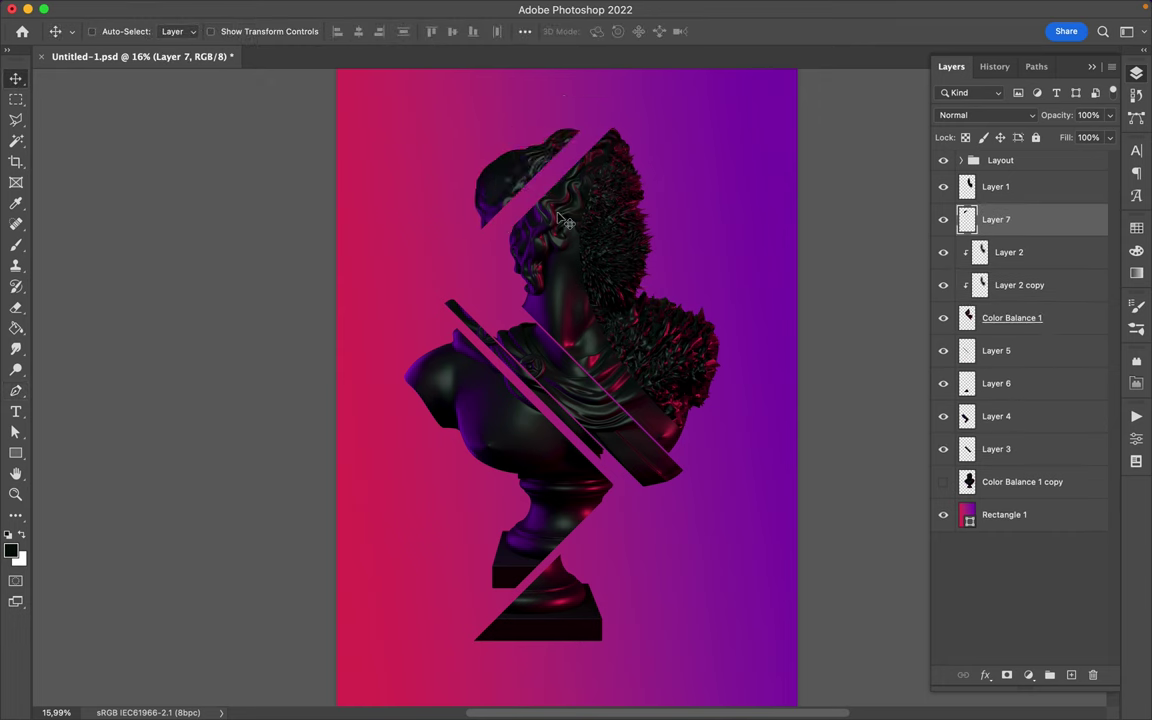
Step: Draw a dark parallelogram shape, sampled from the bust, beside the hair
{"action": "key", "text": "i"}
{"action": "left_click", "coordinate": [401, 335]}
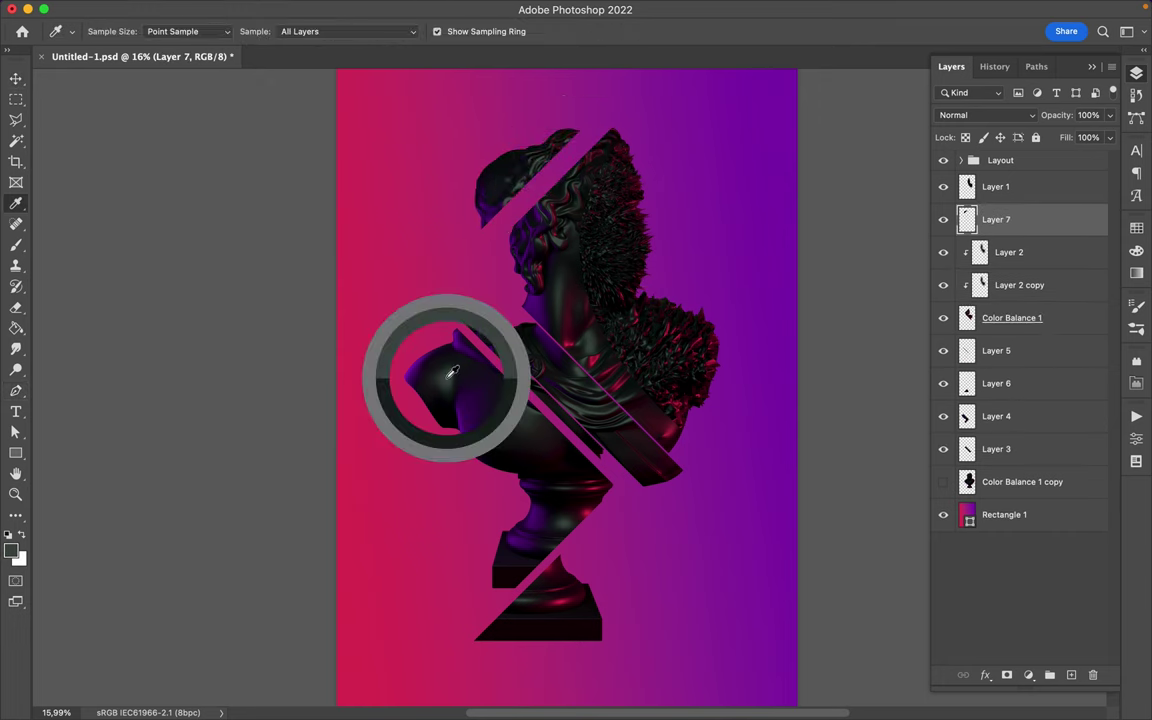
{"action": "key", "text": "p"}
{"action": "left_click", "coordinate": [620, 285]}
{"action": "left_click", "coordinate": [675, 231]}
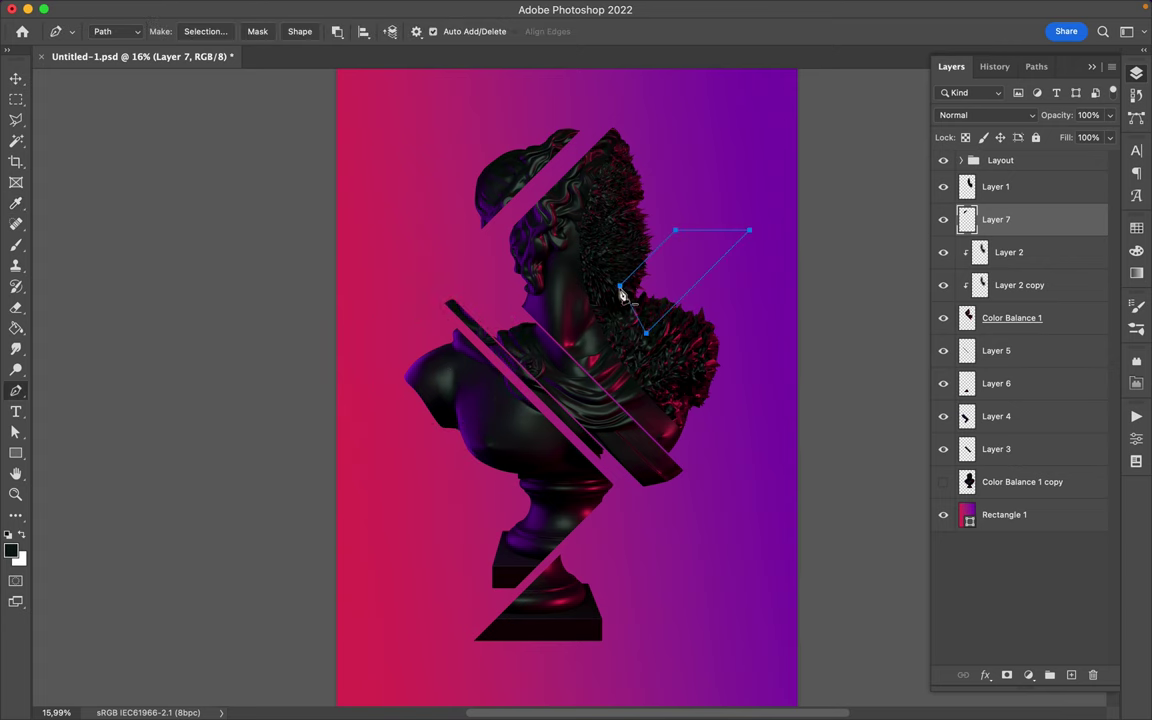
{"action": "left_click", "coordinate": [617, 293]}
{"action": "left_click", "coordinate": [663, 244]}
{"action": "left_click", "coordinate": [724, 244]}
{"action": "left_click", "coordinate": [665, 303]}
{"action": "left_click", "coordinate": [617, 293]}
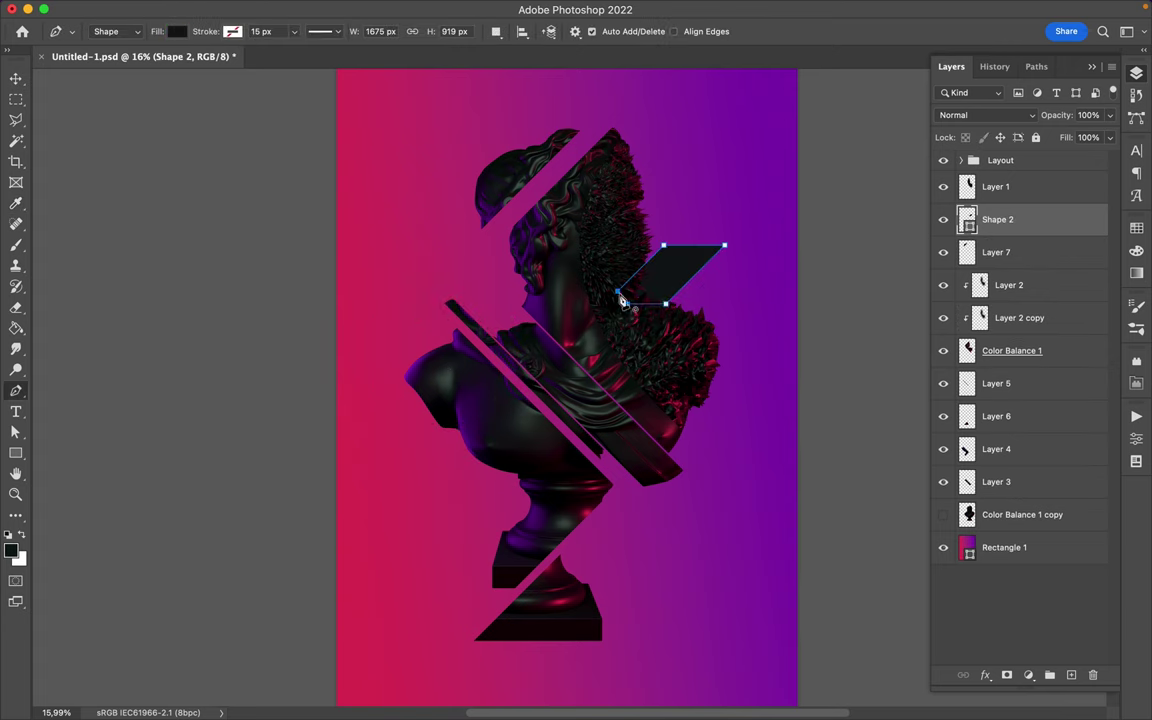
{"action": "key", "text": "v"}
{"action": "left_click_drag", "start_coordinate": [690, 265], "coordinate": [748, 278]}
Step: Duplicate the head-top fragment layer and scale the copy
{"action": "left_click", "coordinate": [996, 252]}
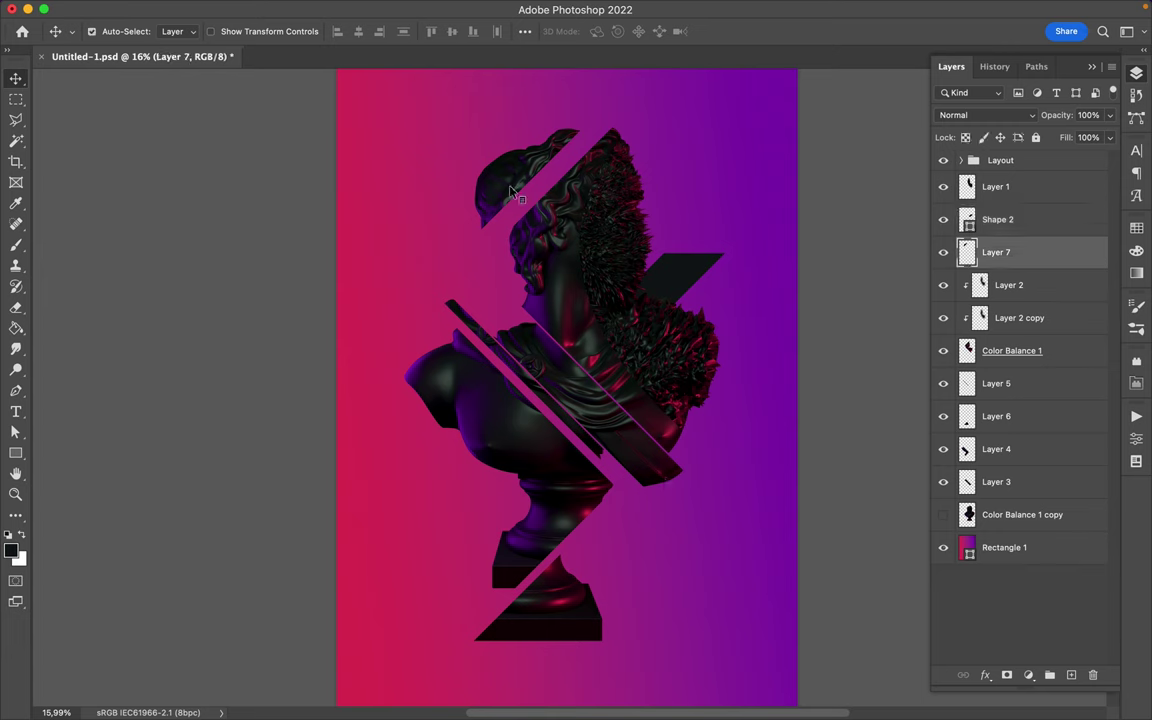
{"action": "key", "text": "super+j"}
{"action": "key", "text": "super+t"}
{"action": "mouse_move", "coordinate": [580, 128]}
{"action": "left_mouse_down"}
{"action": "mouse_move", "coordinate": [557, 128]}
{"action": "mouse_move", "coordinate": [492, 172]}
{"action": "left_mouse_up"}
{"action": "key", "text": "Return"}
Step: Trim part of the head fragment with the lasso and offset the two head slices
{"action": "key", "text": "alt+bracketleft"}
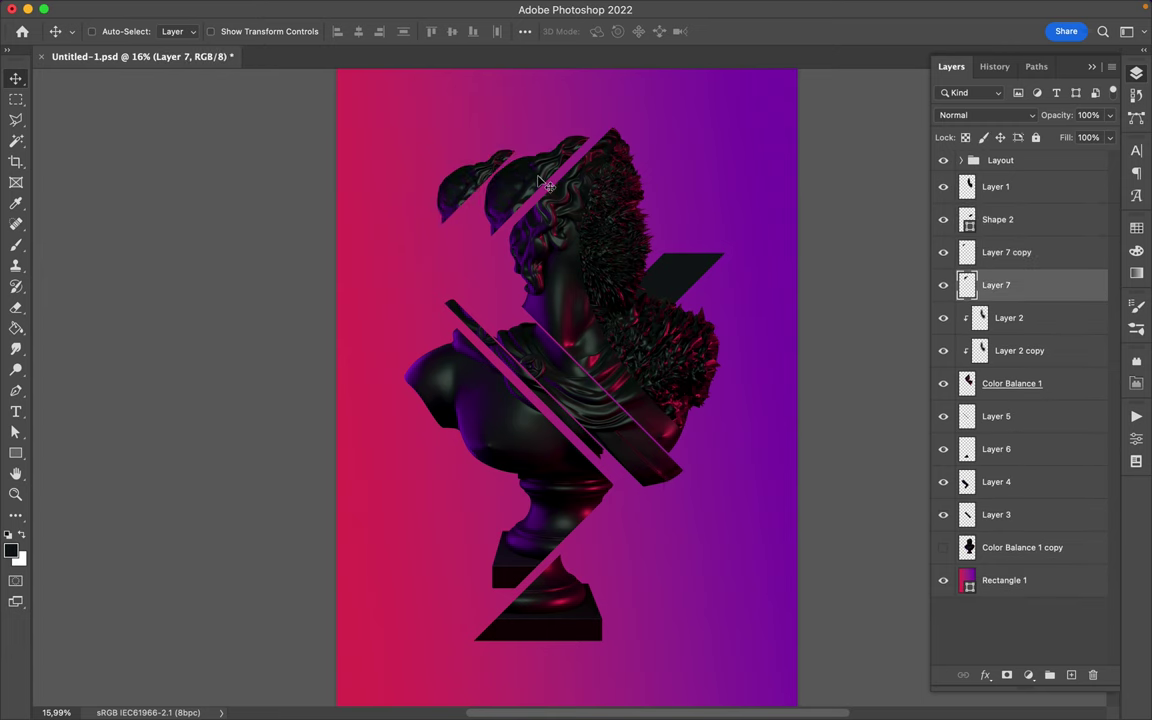
{"action": "key", "text": "l"}
{"action": "left_click", "coordinate": [540, 152]}
{"action": "left_click", "coordinate": [470, 218]}
{"action": "key", "text": "super+d"}
{"action": "key", "text": "alt+bracketright"}
{"action": "key", "text": "v"}
{"action": "mouse_move", "coordinate": [496, 165]}
{"action": "left_mouse_down"}
{"action": "mouse_move", "coordinate": [544, 143]}
{"action": "mouse_move", "coordinate": [538, 167]}
{"action": "left_mouse_up"}
{"action": "key", "text": "alt+shift+bracketleft"}
Step: Stretch the dark parallelogram band down-left across the chest
{"action": "key", "text": "a"}
{"action": "left_click", "coordinate": [688, 287]}
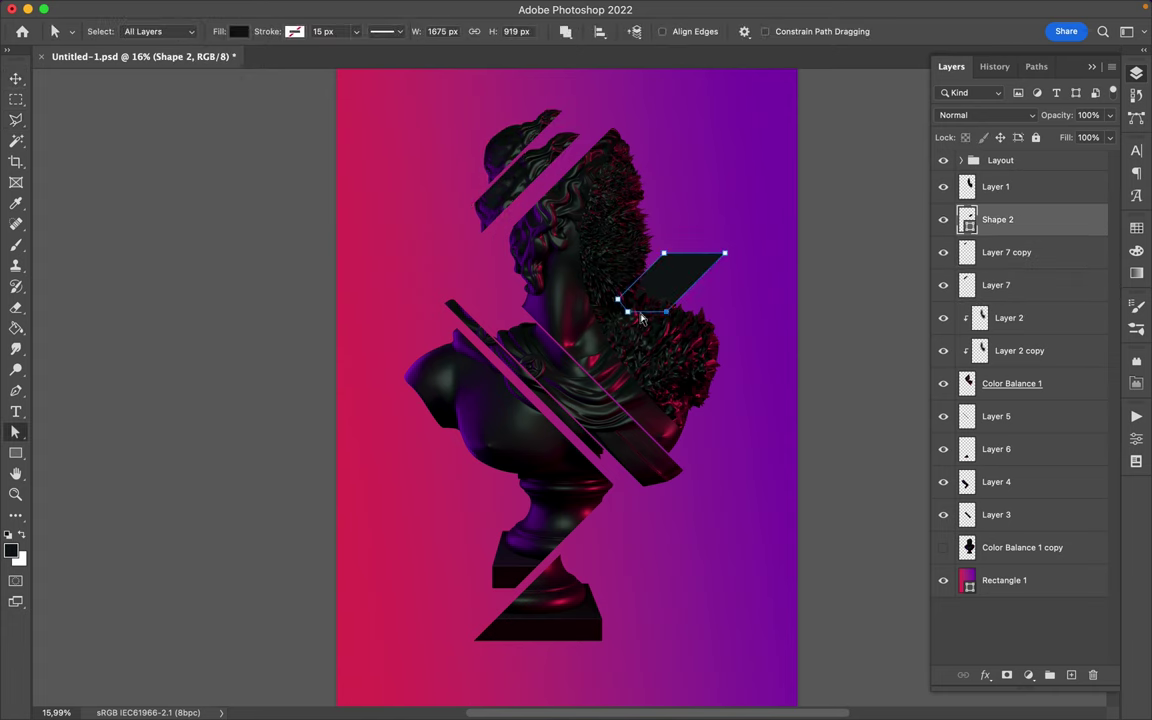
{"action": "left_click_drag", "start_coordinate": [642, 305], "coordinate": [520, 426]}
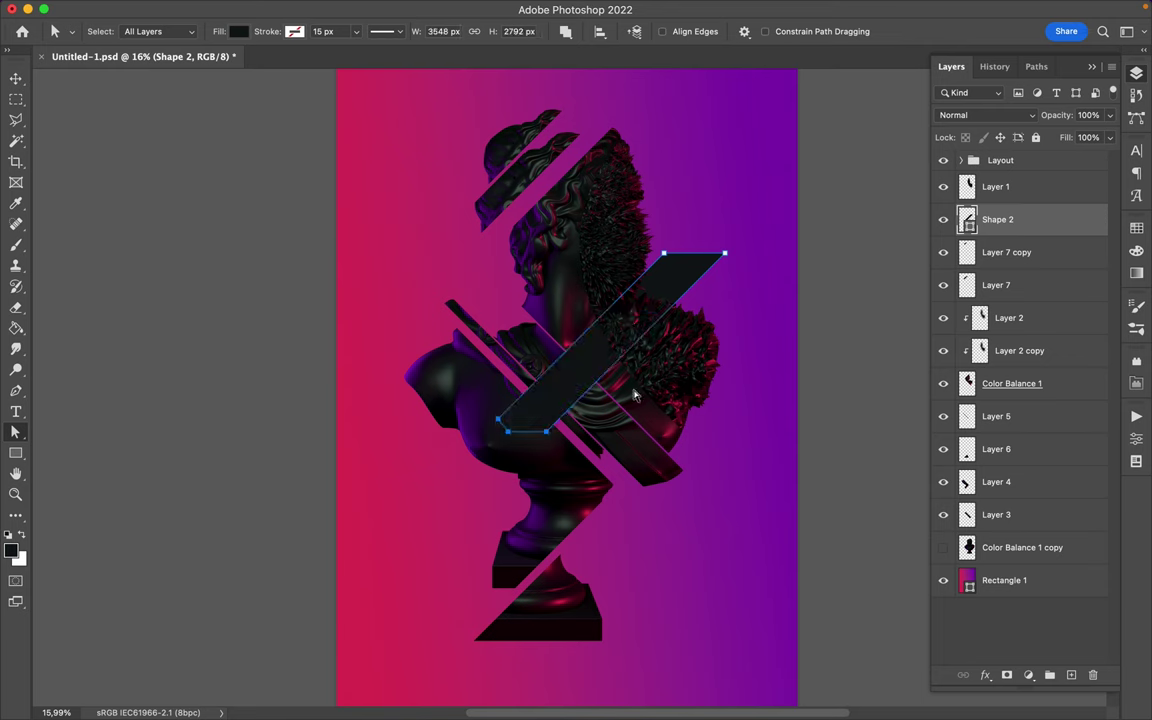
Step: Raise Layers 4 and 3 to just below Layer 1
{"action": "key", "text": "v"}
{"action": "left_click", "coordinate": [508, 424], "text": "super"}
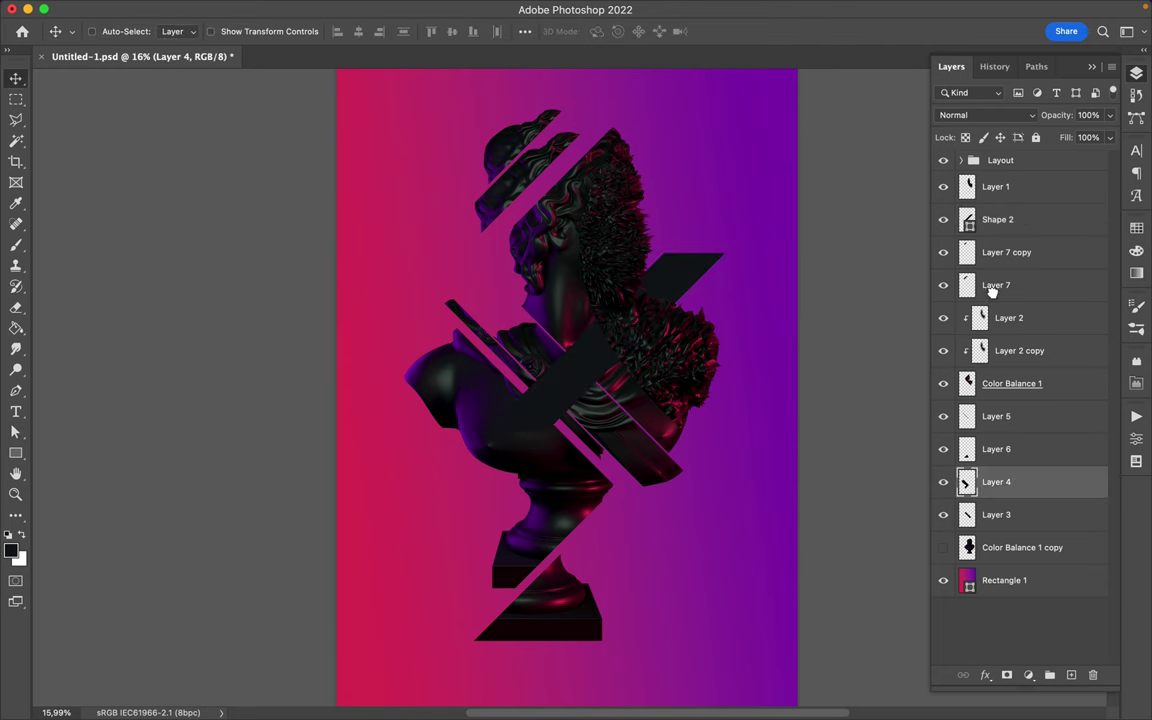
{"action": "key", "text": "super+shift+bracketright"}
{"action": "key", "text": "super+shift+bracketright"}
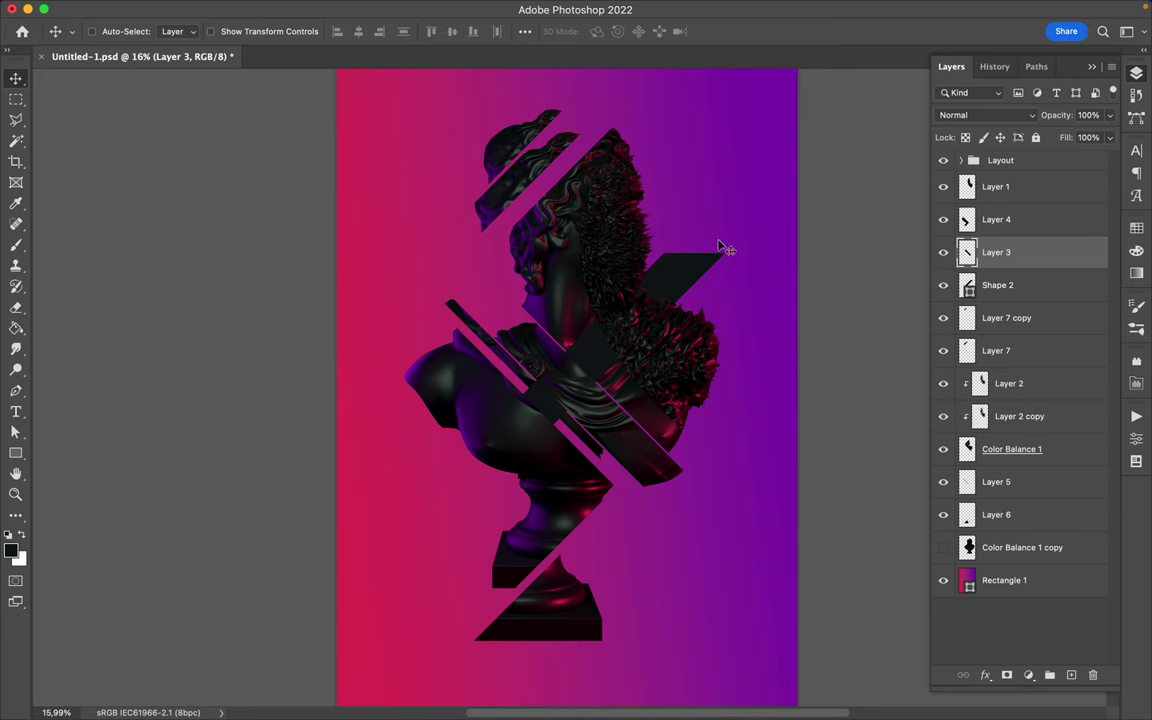
Step: Draw a purple-to-pink gradient circle over the face, placed below Color Balance 1
{"action": "right_click", "coordinate": [15, 453]}
{"action": "left_click", "coordinate": [90, 466]}
{"action": "left_click_drag", "start_coordinate": [450, 172], "coordinate": [563, 287]}
{"action": "key", "text": "a"}
{"action": "left_click", "coordinate": [238, 31]}
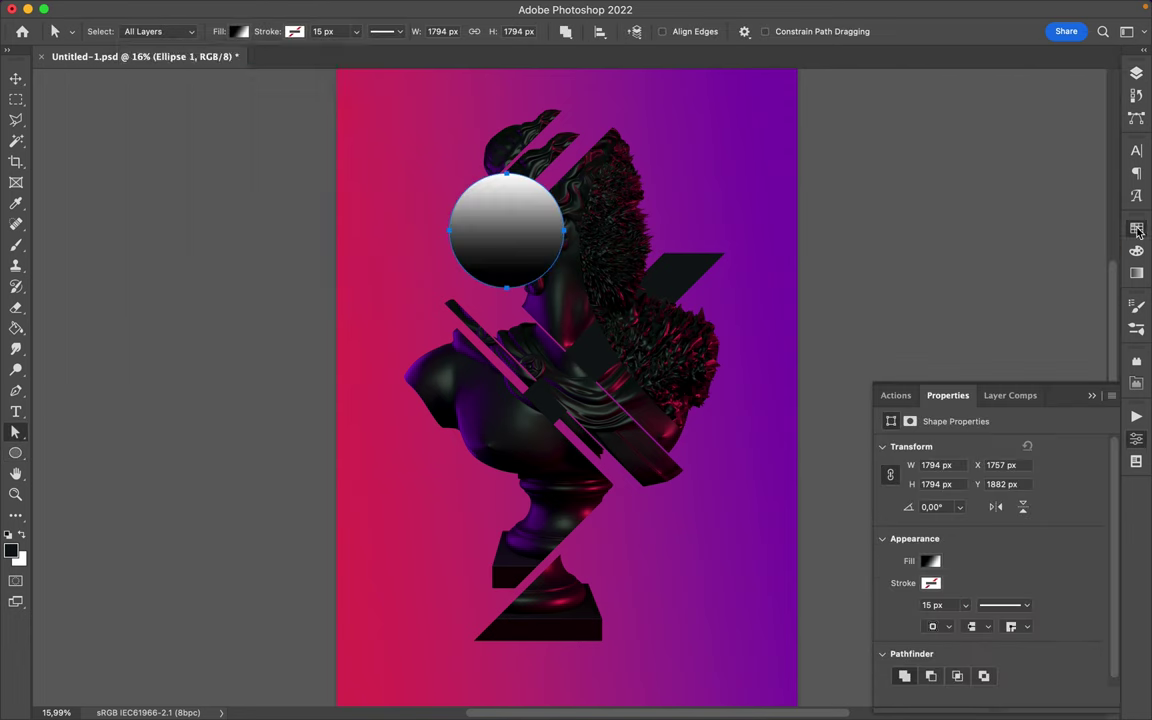
{"action": "left_click", "coordinate": [238, 31]}
{"action": "left_click", "coordinate": [201, 62]}
{"action": "double_click", "coordinate": [137, 246]}
{"action": "left_click", "coordinate": [877, 103]}
{"action": "double_click", "coordinate": [339, 246]}
{"action": "left_click", "coordinate": [877, 103]}
{"action": "left_click", "coordinate": [1136, 75]}
{"action": "left_click_drag", "start_coordinate": [1000, 285], "coordinate": [1003, 470]}
Step: Start a stripe at the upper right and move Shape 3 above Shape 2
{"action": "key", "text": "v"}
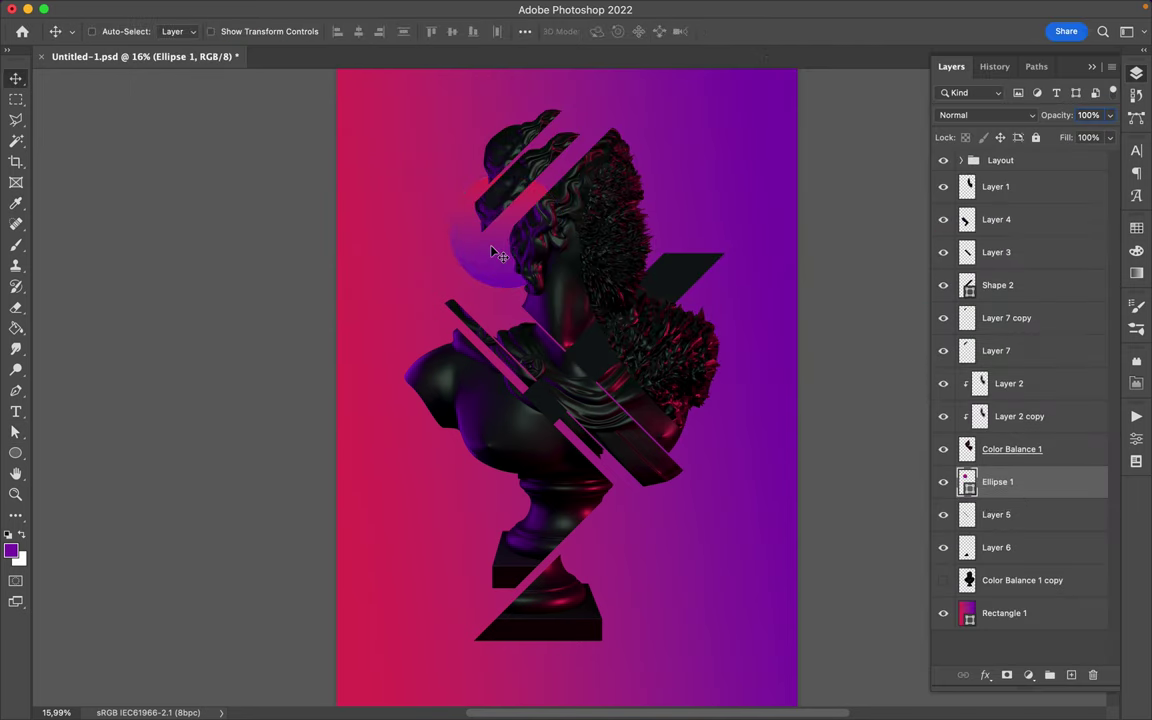
{"action": "key", "text": "p"}
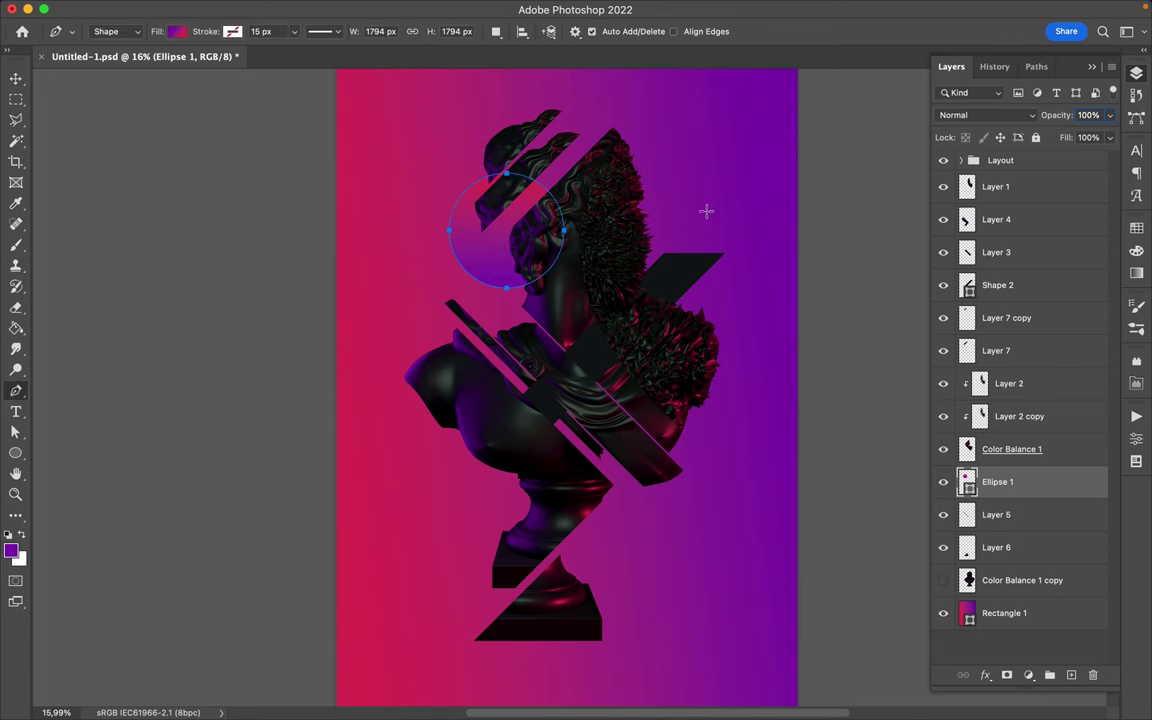
{"action": "left_click", "coordinate": [714, 240]}
{"action": "left_click", "coordinate": [771, 236]}
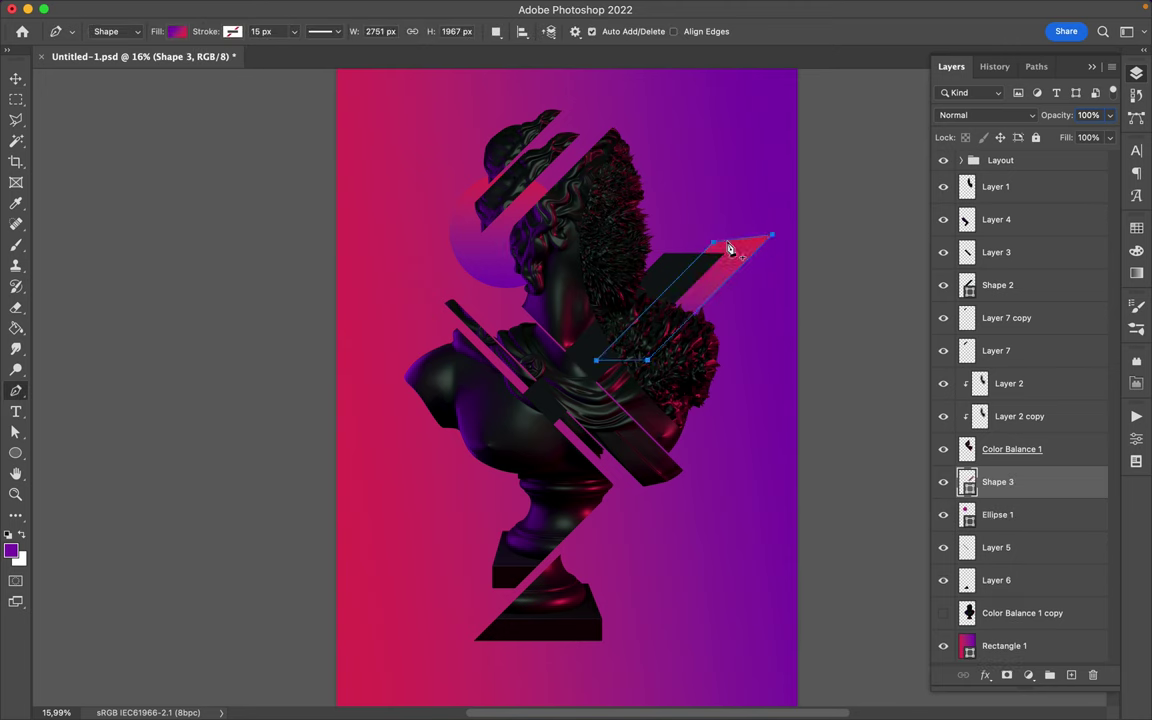
{"action": "left_click_drag", "start_coordinate": [1012, 494], "coordinate": [1005, 272]}
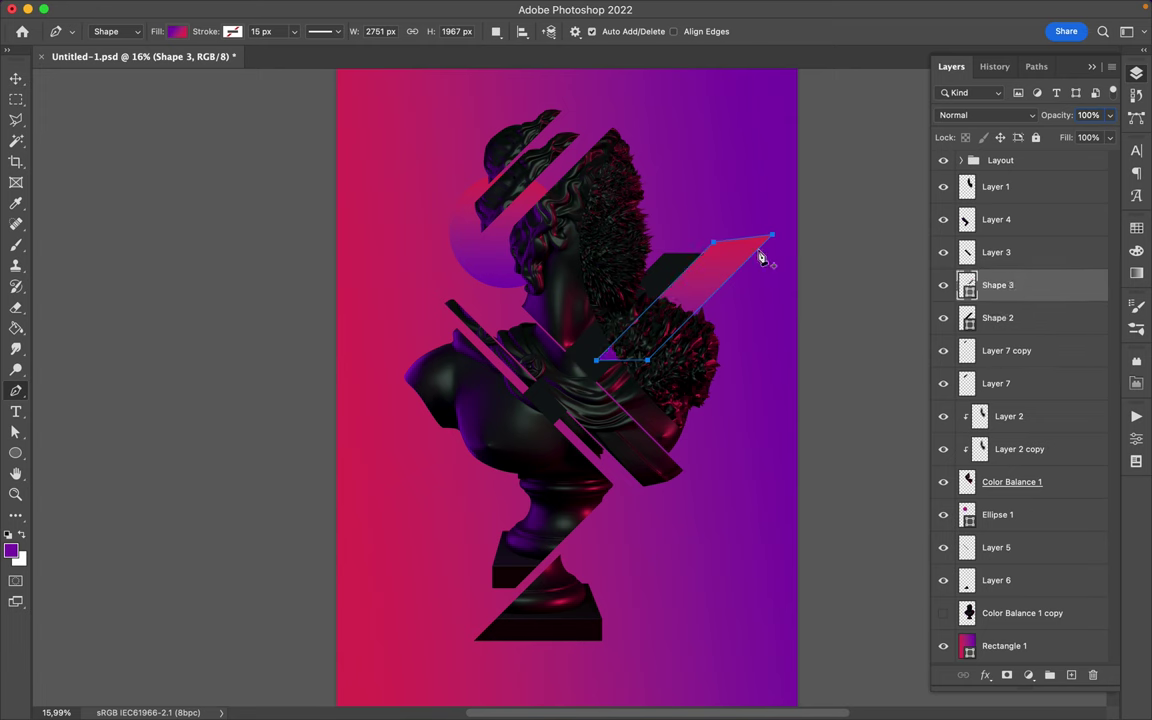
Step: Attempt to lasso off the stripe end, dismissing the no-pixels-selected warning
{"action": "key", "text": "l"}
{"action": "double_click", "coordinate": [718, 206]}
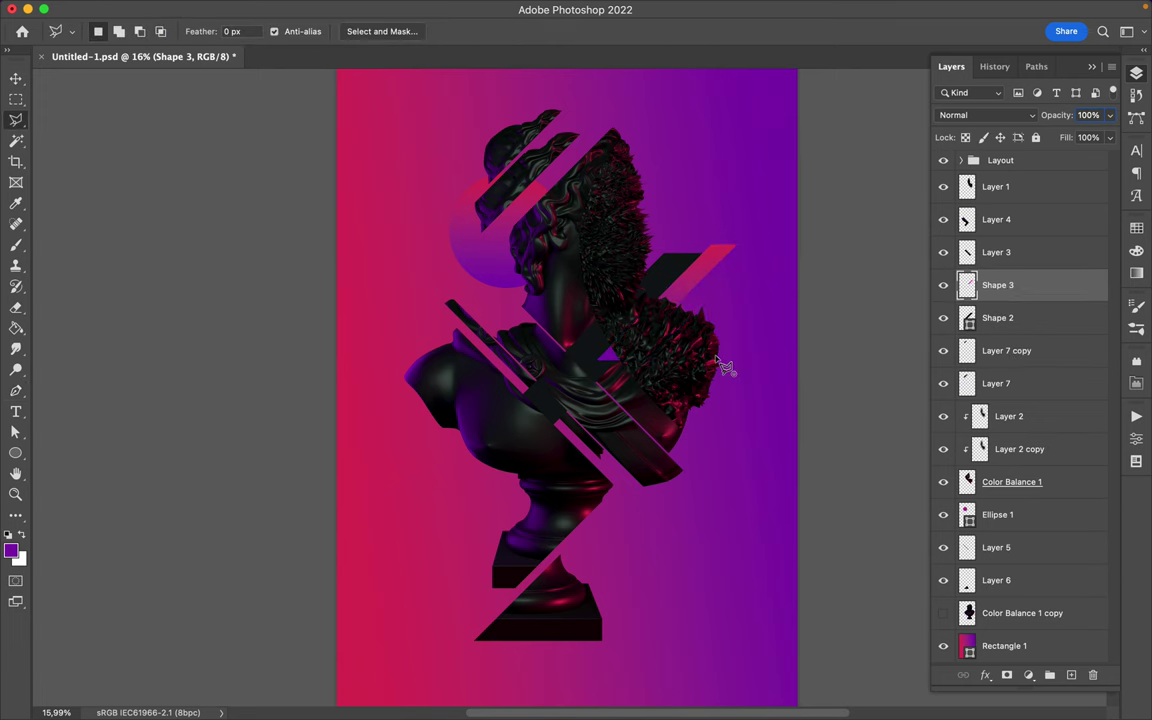
{"action": "double_click", "coordinate": [783, 362]}
{"action": "key", "text": "ctrl+j"}
{"action": "left_click", "coordinate": [663, 262]}
{"action": "key", "text": "v"}
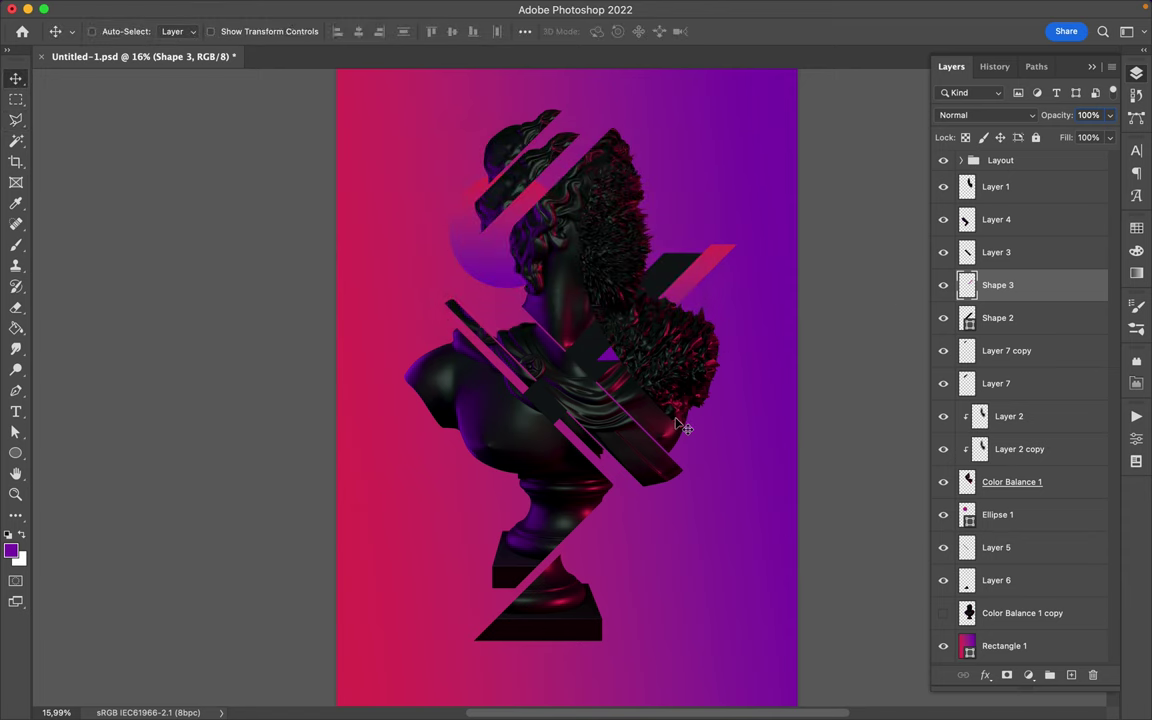
Step: Draw a large parallelogram stripe across the lower left of the torso
{"action": "key", "text": "p"}
{"action": "left_click", "coordinate": [399, 310]}
{"action": "left_click", "coordinate": [505, 310]}
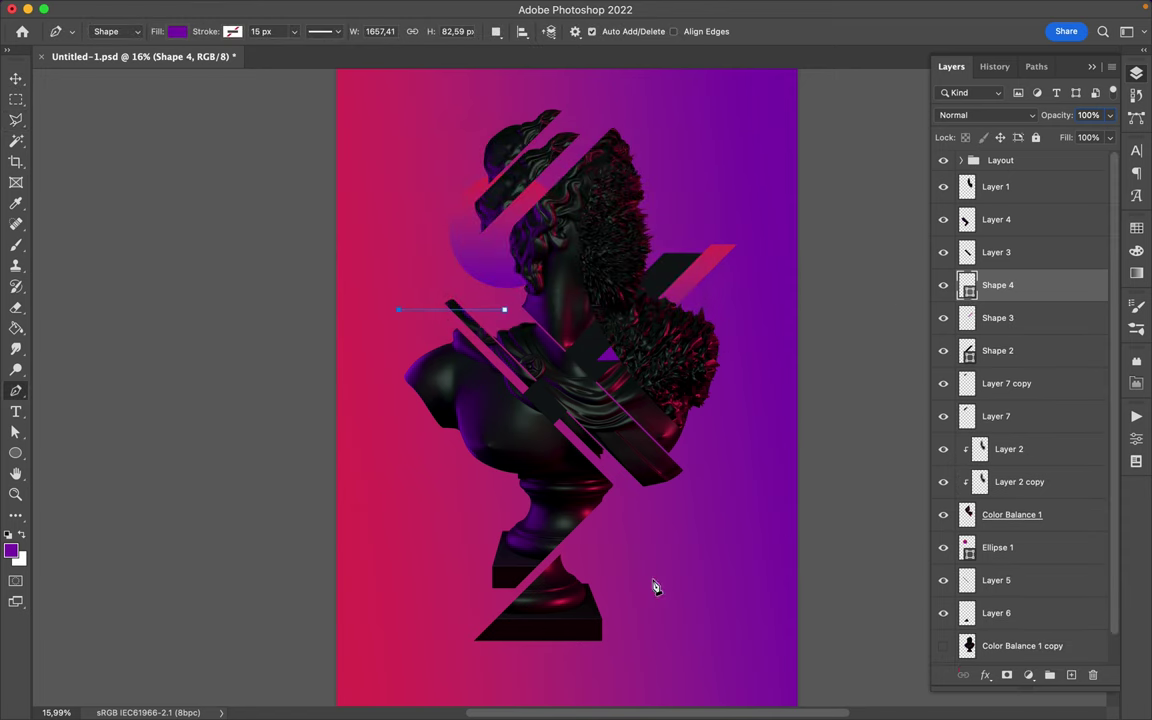
{"action": "left_click", "coordinate": [645, 557]}
{"action": "left_click", "coordinate": [781, 557]}
Step: Fill the large stripe with a red-to-purple gradient
{"action": "left_click", "coordinate": [177, 31]}
{"action": "left_click", "coordinate": [139, 63]}
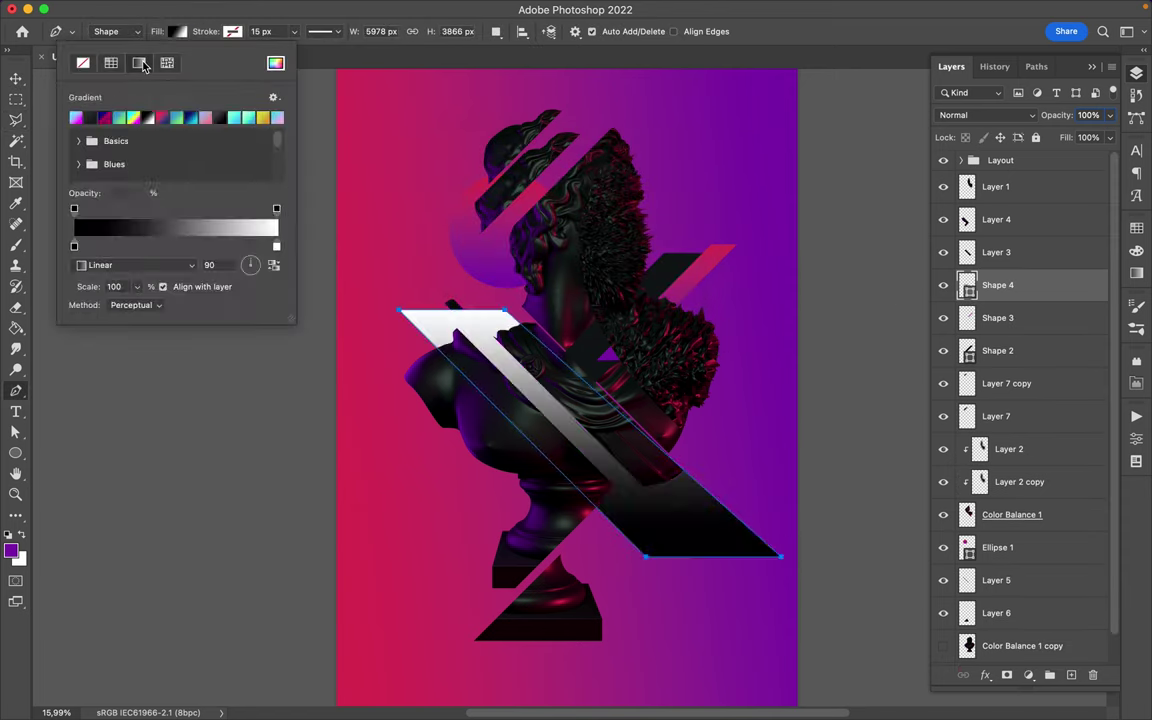
{"action": "left_click", "coordinate": [1136, 228]}
{"action": "left_click", "coordinate": [1017, 269]}
{"action": "left_click", "coordinate": [177, 31]}
{"action": "left_click", "coordinate": [139, 64]}
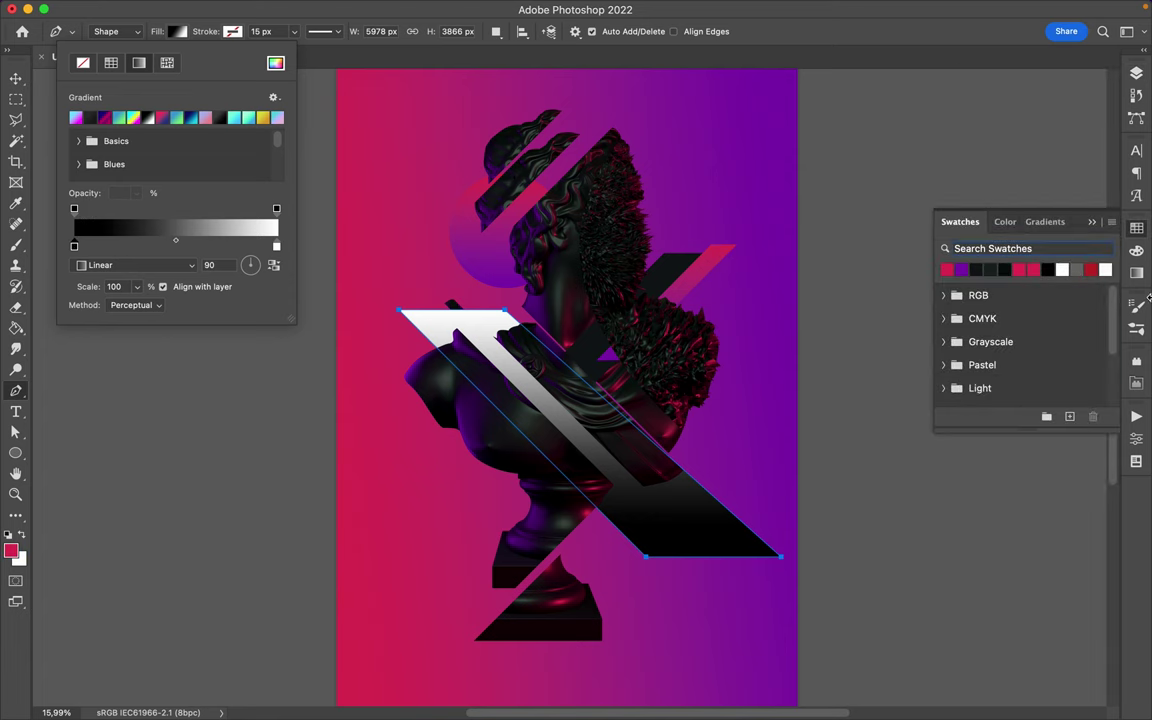
{"action": "double_click", "coordinate": [74, 246]}
{"action": "left_click", "coordinate": [1018, 269]}
{"action": "left_click", "coordinate": [878, 104]}
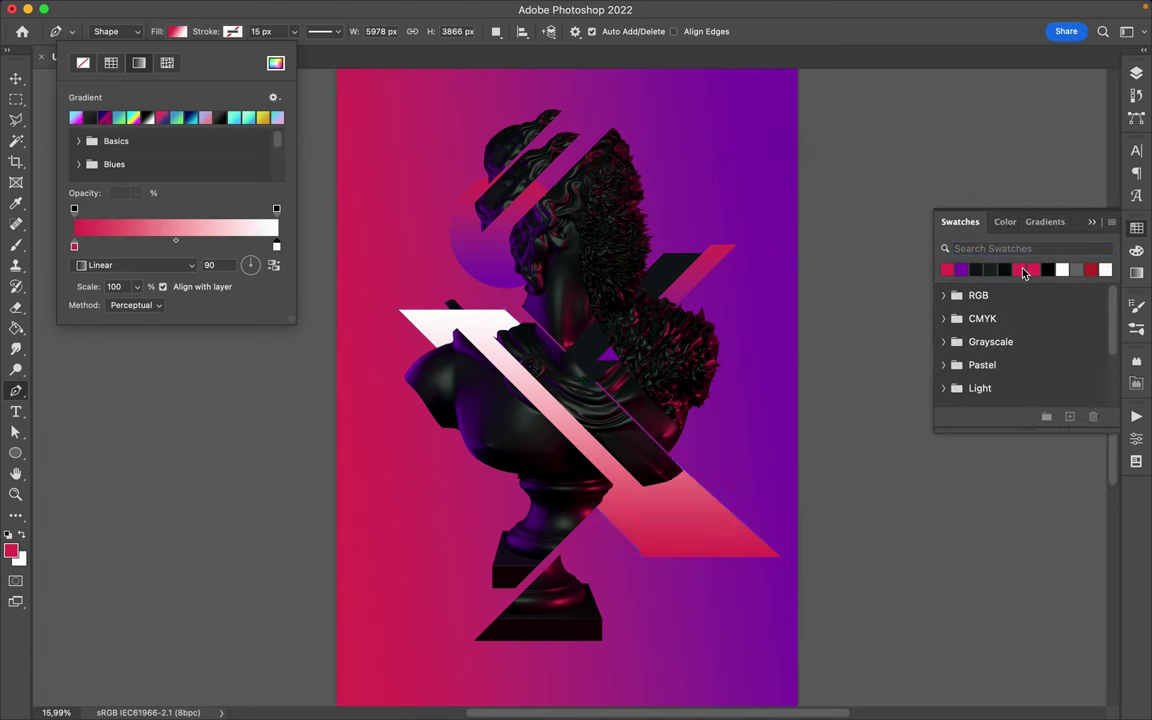
{"action": "double_click", "coordinate": [276, 246]}
{"action": "left_click", "coordinate": [961, 269]}
{"action": "left_click", "coordinate": [877, 104]}
{"action": "key", "text": "Return"}
{"action": "left_click", "coordinate": [1136, 73]}
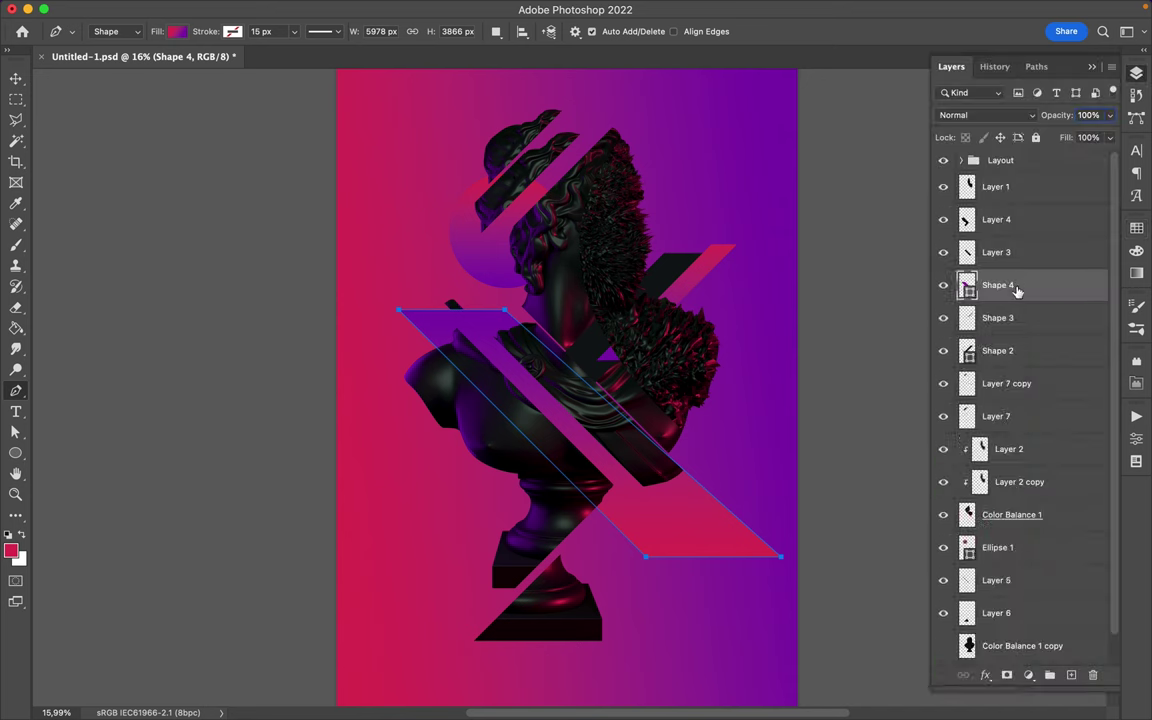
Step: Lasso-delete part of Shape 4 and move it below Layer 5 behind the bust
{"action": "key", "text": "l"}
{"action": "double_click", "coordinate": [815, 570]}
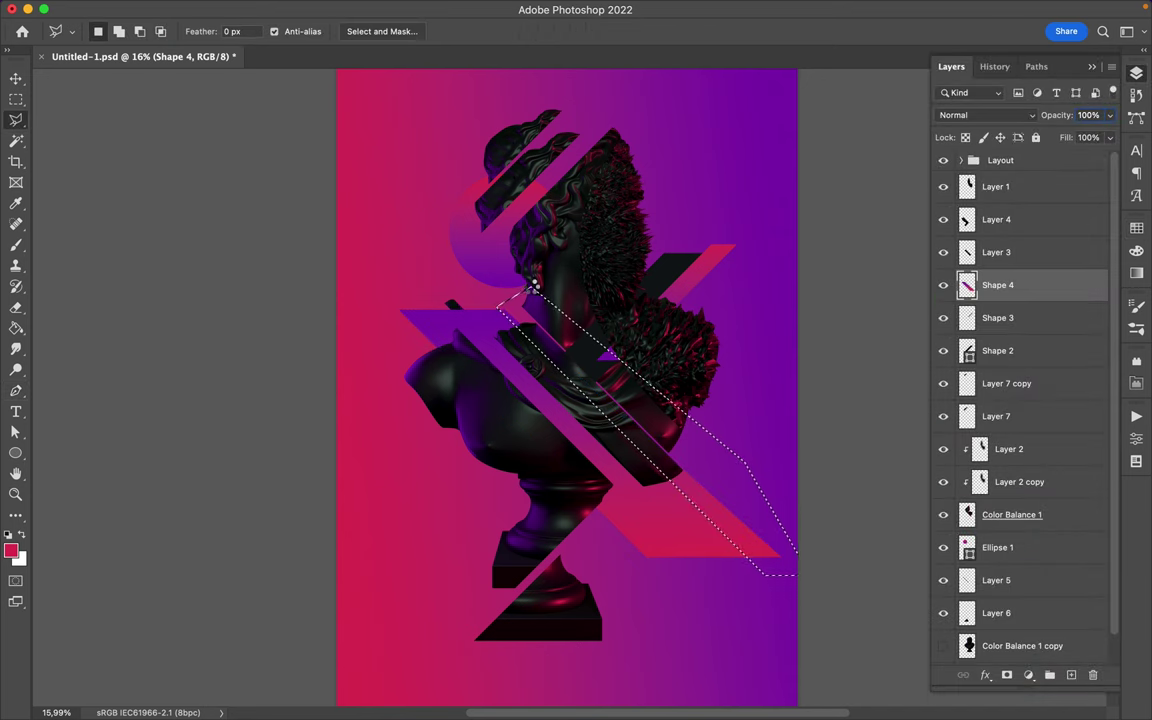
{"action": "key", "text": "Delete"}
{"action": "key", "text": "ctrl+d"}
{"action": "key", "text": "m"}
{"action": "mouse_move", "coordinate": [997, 285]}
{"action": "left_mouse_down"}
{"action": "mouse_move", "coordinate": [1022, 358]}
{"action": "mouse_move", "coordinate": [1016, 592]}
{"action": "left_mouse_up"}
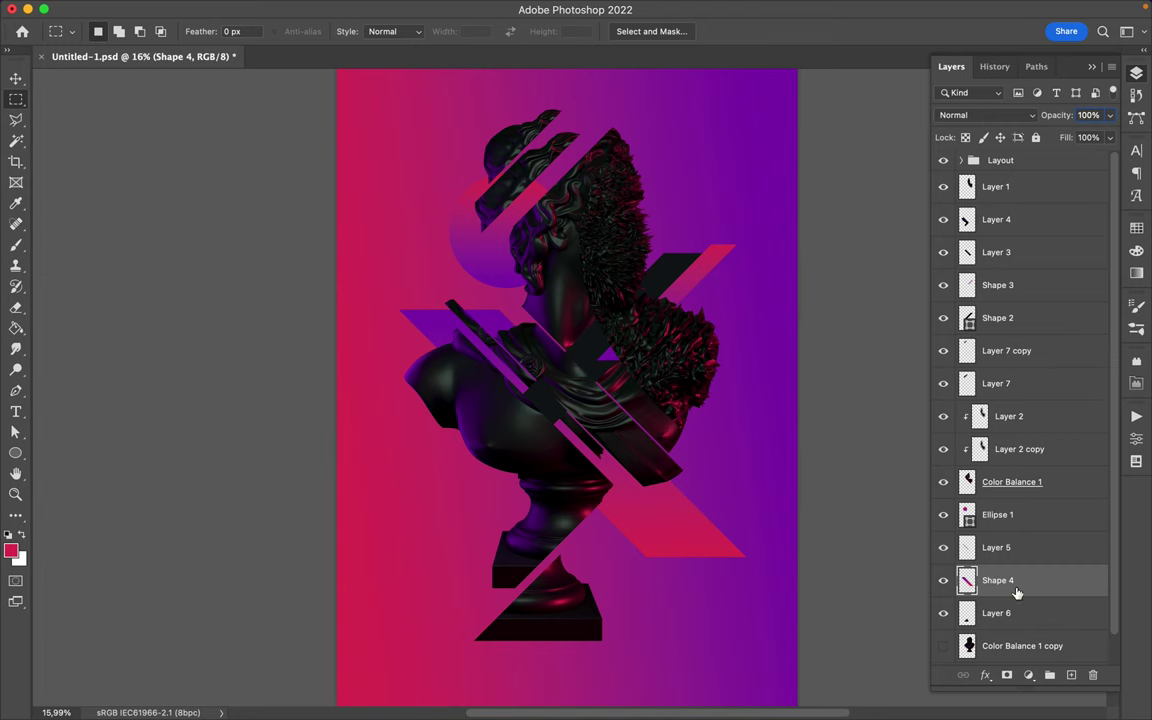
Step: Draw a small black triangle to the right of the head
{"action": "left_click", "coordinate": [15, 452]}
{"action": "left_click", "coordinate": [176, 31]}
{"action": "left_click", "coordinate": [75, 116]}
{"action": "mouse_move", "coordinate": [644, 167]}
{"action": "left_mouse_down"}
{"action": "mouse_move", "coordinate": [683, 199]}
{"action": "mouse_move", "coordinate": [646, 193]}
{"action": "mouse_move", "coordinate": [645, 222]}
{"action": "left_mouse_up"}
{"action": "scroll", "coordinate": [681, 193], "scroll_direction": "up", "scroll_amount": 2}
{"action": "scroll", "coordinate": [681, 193], "scroll_direction": "up", "scroll_amount": 2}
Step: Draw a large circle around the bust's head and remove its fill
{"action": "left_click", "coordinate": [15, 78]}
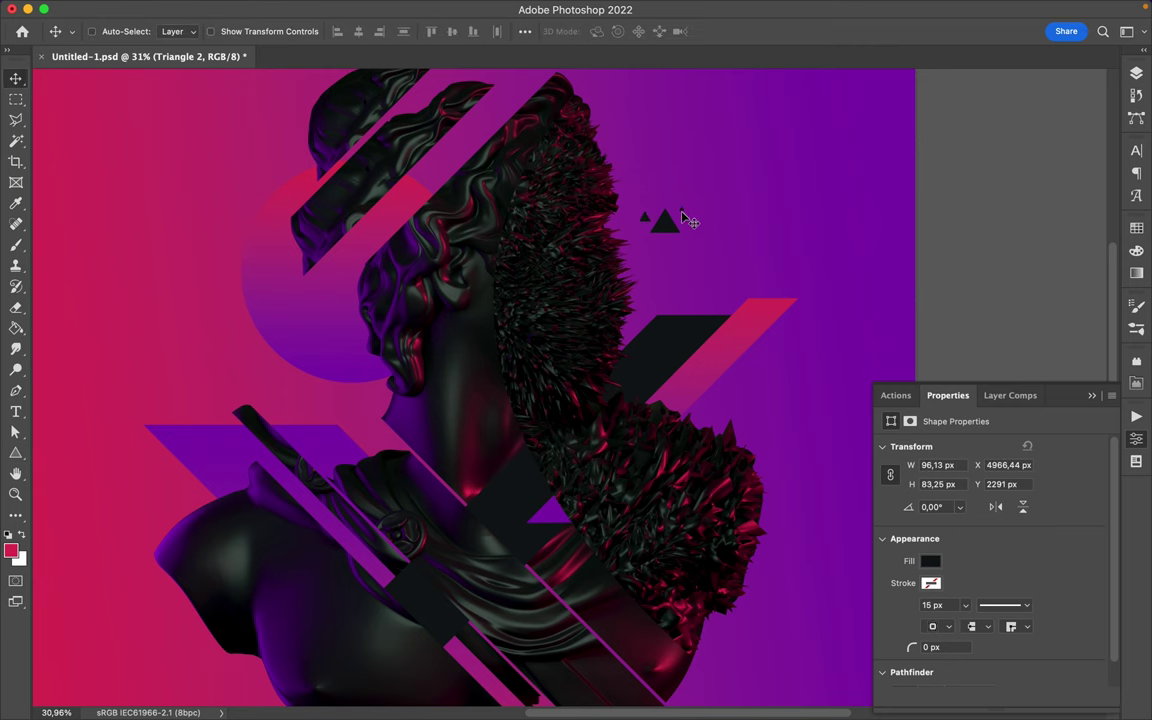
{"action": "left_click", "coordinate": [667, 221]}
{"action": "scroll", "coordinate": [340, 371], "scroll_direction": "down", "scroll_amount": 3}
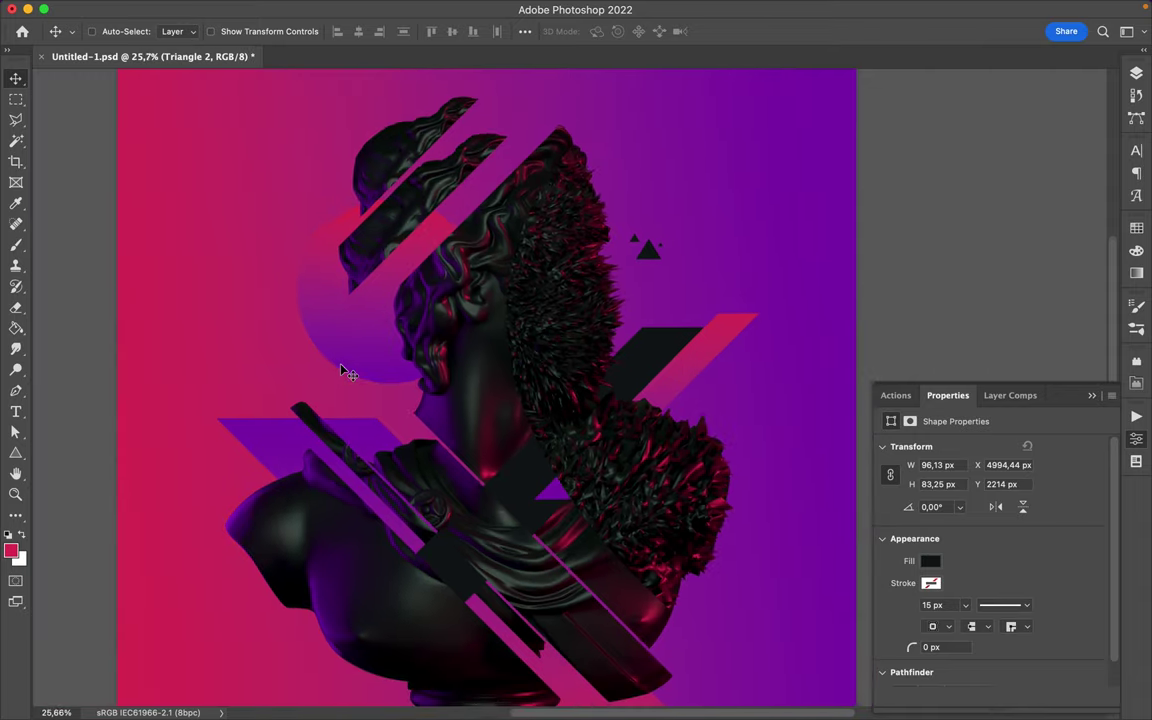
{"action": "left_click", "coordinate": [15, 452]}
{"action": "left_click_drag", "start_coordinate": [414, 328], "coordinate": [628, 542]}
{"action": "left_click", "coordinate": [178, 31]}
{"action": "left_click", "coordinate": [139, 62]}
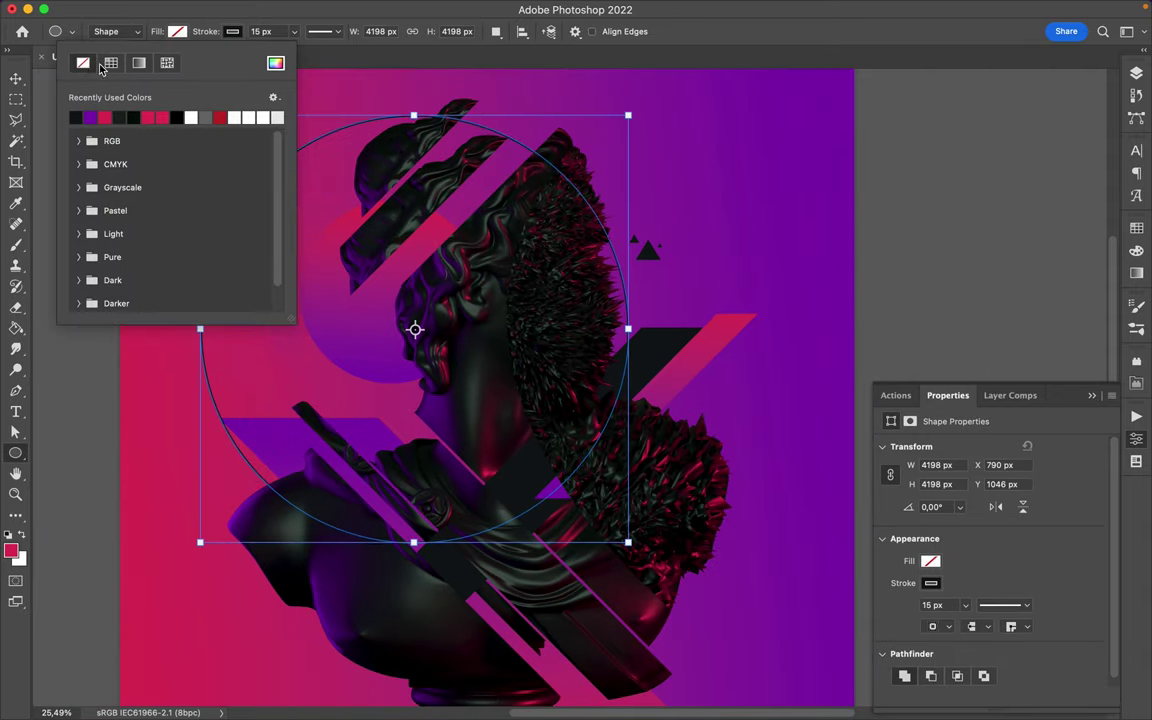
{"action": "left_click", "coordinate": [558, 386]}
{"action": "left_click", "coordinate": [519, 293]}
{"action": "left_click", "coordinate": [15, 78]}
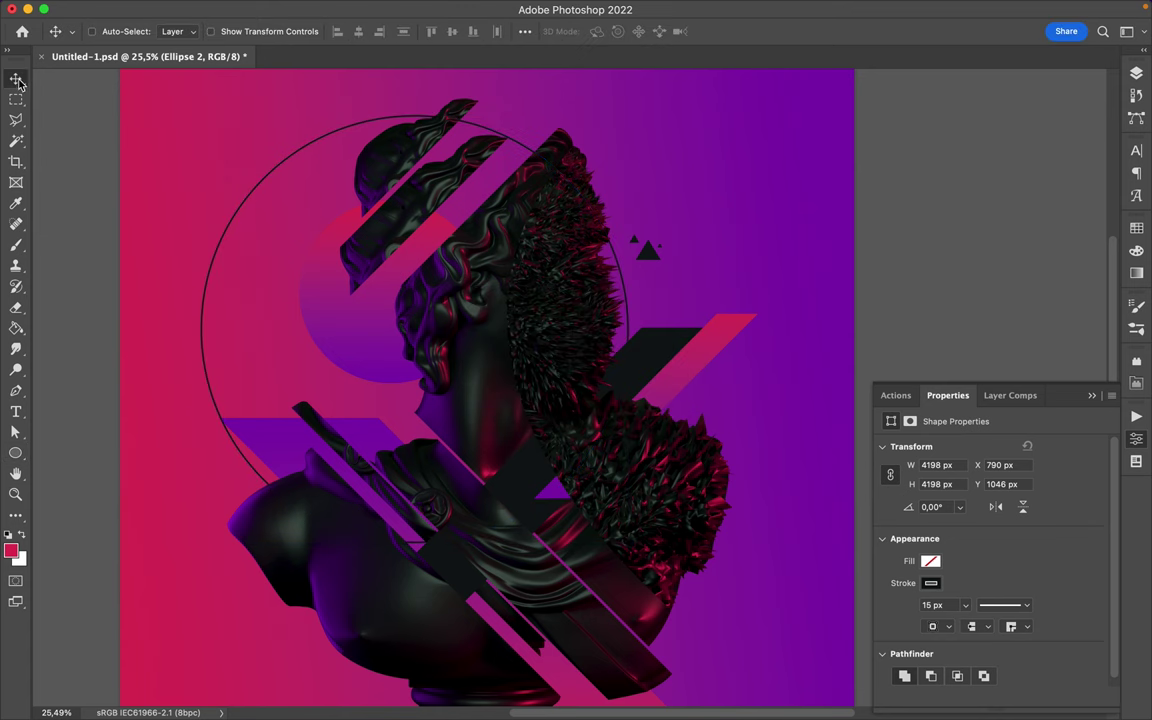
Step: Shrink and reposition the outline circle, and move Ellipse 2 below Shape 4
{"action": "left_click_drag", "start_coordinate": [293, 124], "coordinate": [239, 134]}
{"action": "left_click_drag", "start_coordinate": [145, 550], "coordinate": [168, 518]}
{"action": "left_click_drag", "start_coordinate": [572, 124], "coordinate": [531, 156]}
{"action": "mouse_move", "coordinate": [217, 216]}
{"action": "left_mouse_down"}
{"action": "mouse_move", "coordinate": [296, 170]}
{"action": "mouse_move", "coordinate": [286, 200]}
{"action": "left_mouse_up"}
{"action": "key", "text": "Return"}
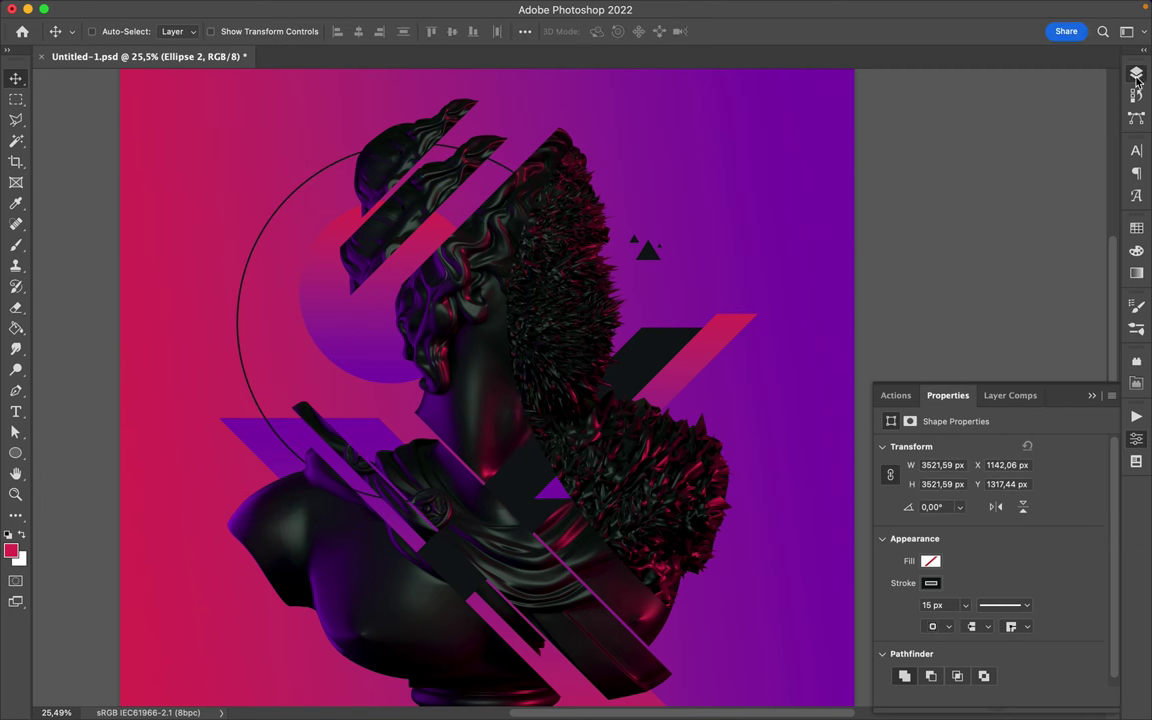
{"action": "left_click", "coordinate": [1137, 80]}
{"action": "left_click_drag", "start_coordinate": [1005, 452], "coordinate": [1001, 567]}
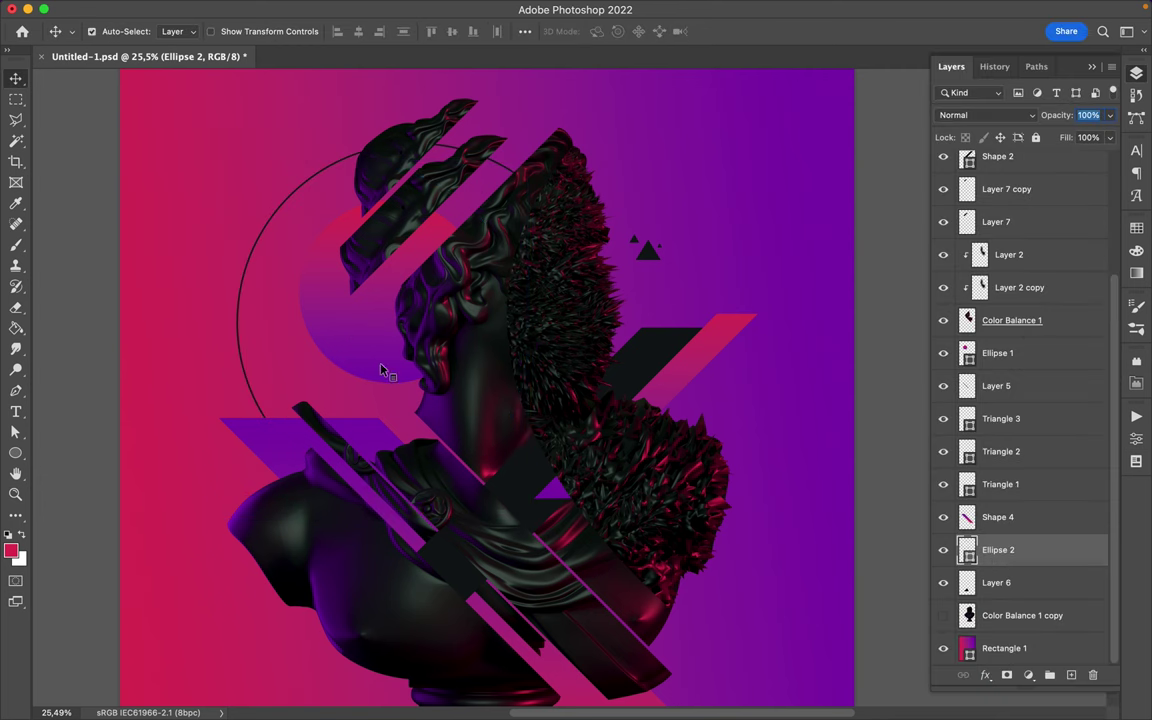
Step: Duplicate the gradient circle Ellipse 1 and shrink the copy to a small dot
{"action": "left_click", "coordinate": [270, 288]}
{"action": "left_click_drag", "start_coordinate": [270, 288], "coordinate": [170, 200]}
{"action": "key", "text": "ctrl+t"}
{"action": "mouse_move", "coordinate": [175, 123]}
{"action": "left_mouse_down"}
{"action": "mouse_move", "coordinate": [344, 257]}
{"action": "mouse_move", "coordinate": [309, 189]}
{"action": "left_mouse_up"}
{"action": "key", "text": "Return"}
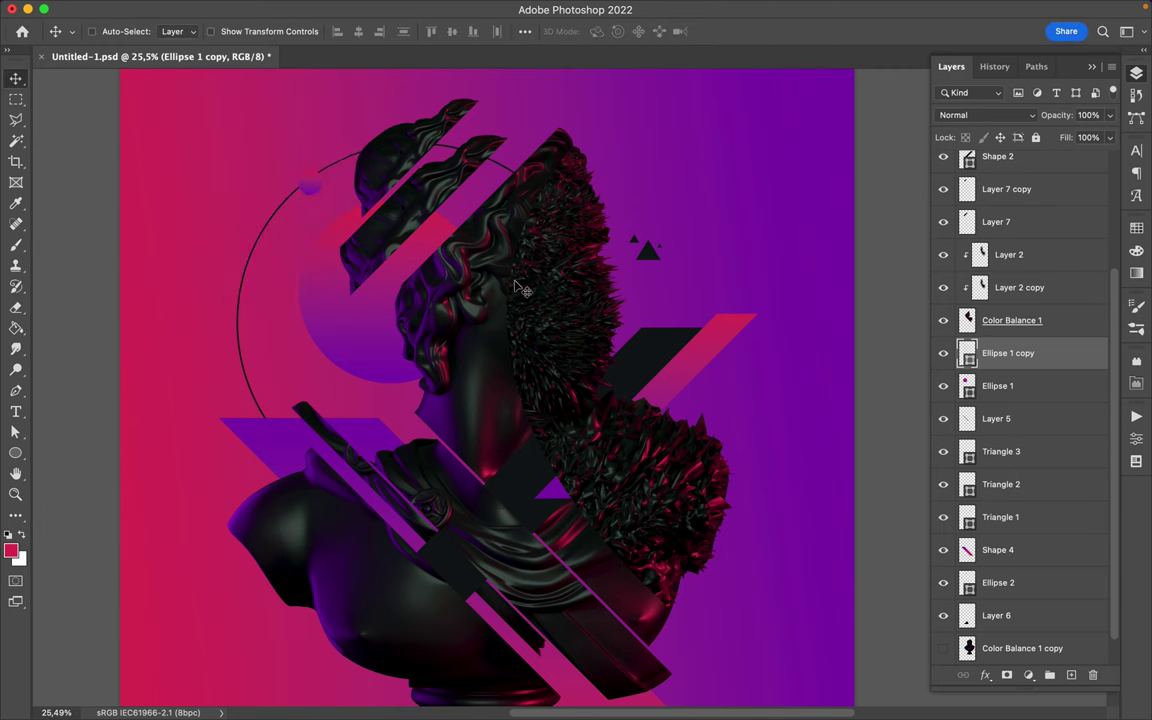
Step: Move both circles up on the poster together, leaving the outline circle selected
{"action": "scroll", "coordinate": [519, 287], "scroll_direction": "down", "scroll_amount": 3}
{"action": "scroll", "coordinate": [500, 250], "scroll_direction": "up", "scroll_amount": 1}
{"action": "scroll", "coordinate": [480, 150], "scroll_direction": "down", "scroll_amount": 1}
{"action": "scroll", "coordinate": [459, 58], "scroll_direction": "up", "scroll_amount": 2}
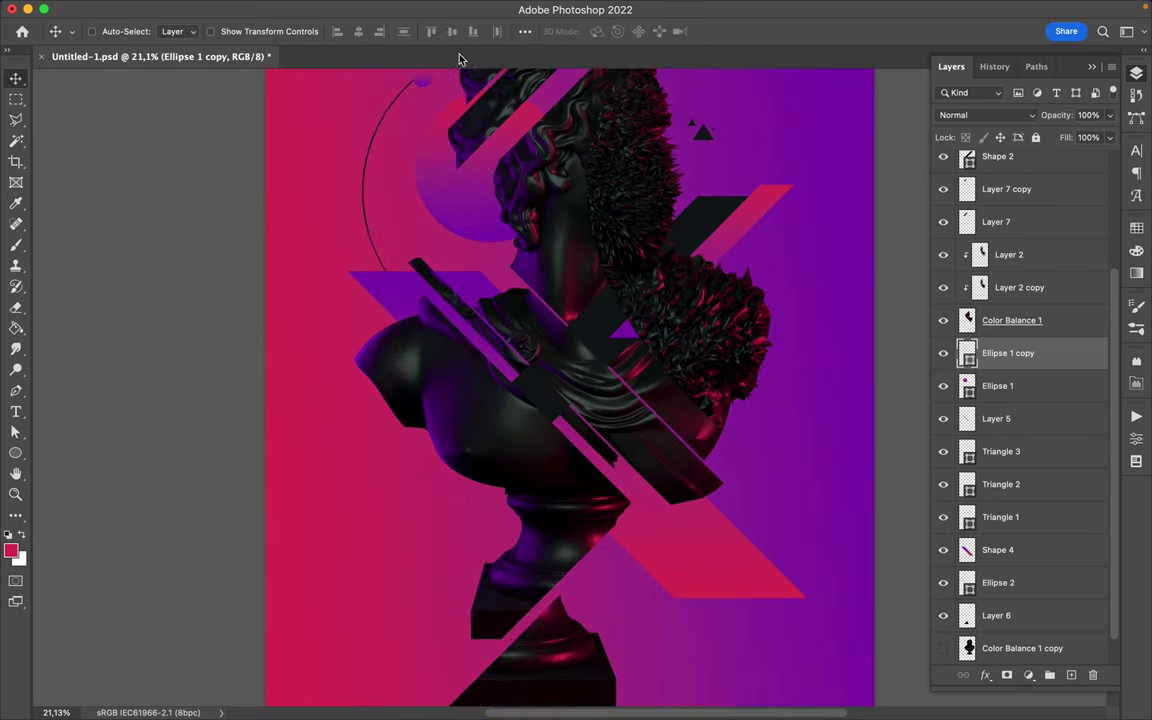
{"action": "scroll", "coordinate": [400, 250], "scroll_direction": "up", "scroll_amount": 3}
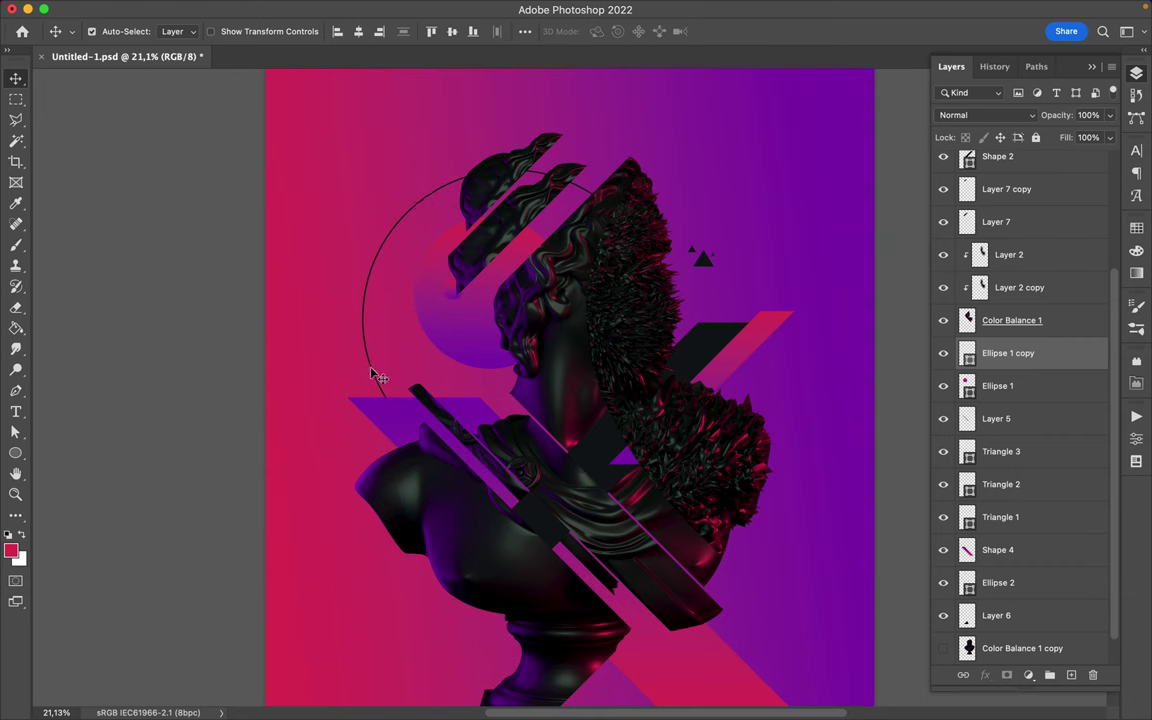
{"action": "left_click", "coordinate": [375, 375]}
{"action": "left_click", "coordinate": [456, 300], "text": "shift"}
{"action": "mouse_move", "coordinate": [456, 300]}
{"action": "left_mouse_down"}
{"action": "mouse_move", "coordinate": [465, 250]}
{"action": "mouse_move", "coordinate": [430, 205]}
{"action": "left_mouse_up"}
{"action": "left_click", "coordinate": [432, 208]}
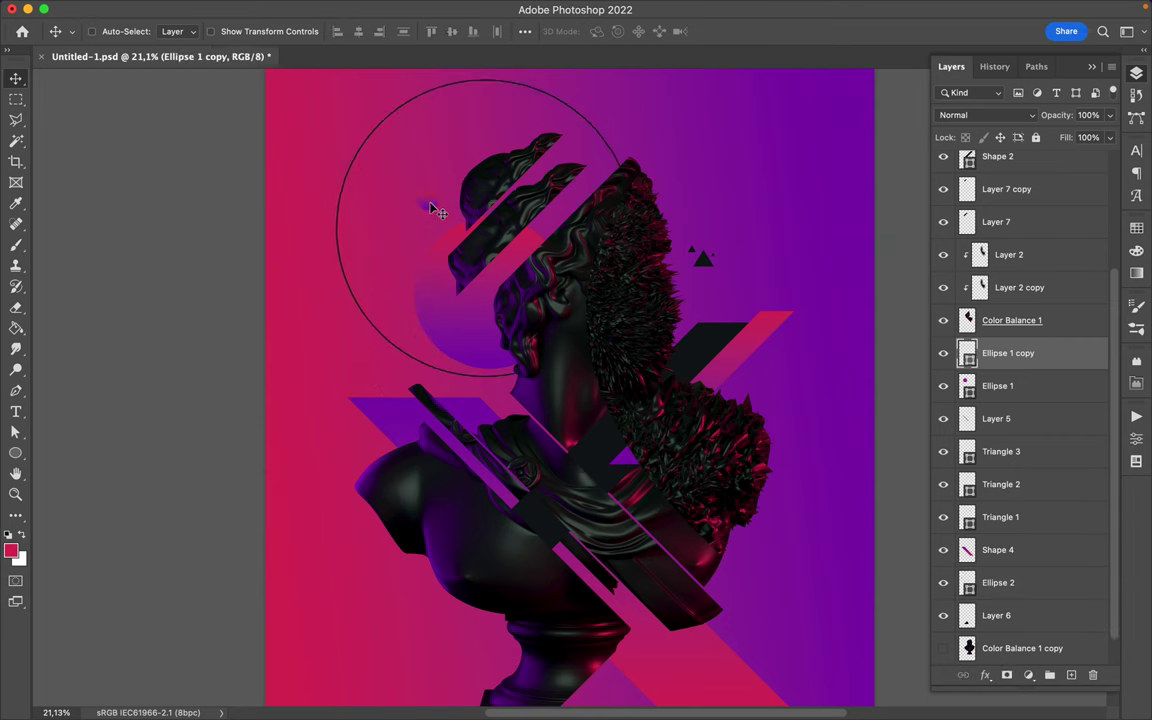
Step: Move Layer 7 copy below Shape 4, nudge the bust up, and duplicate the pink stripe
{"action": "left_click_drag", "start_coordinate": [1005, 189], "coordinate": [1030, 563]}
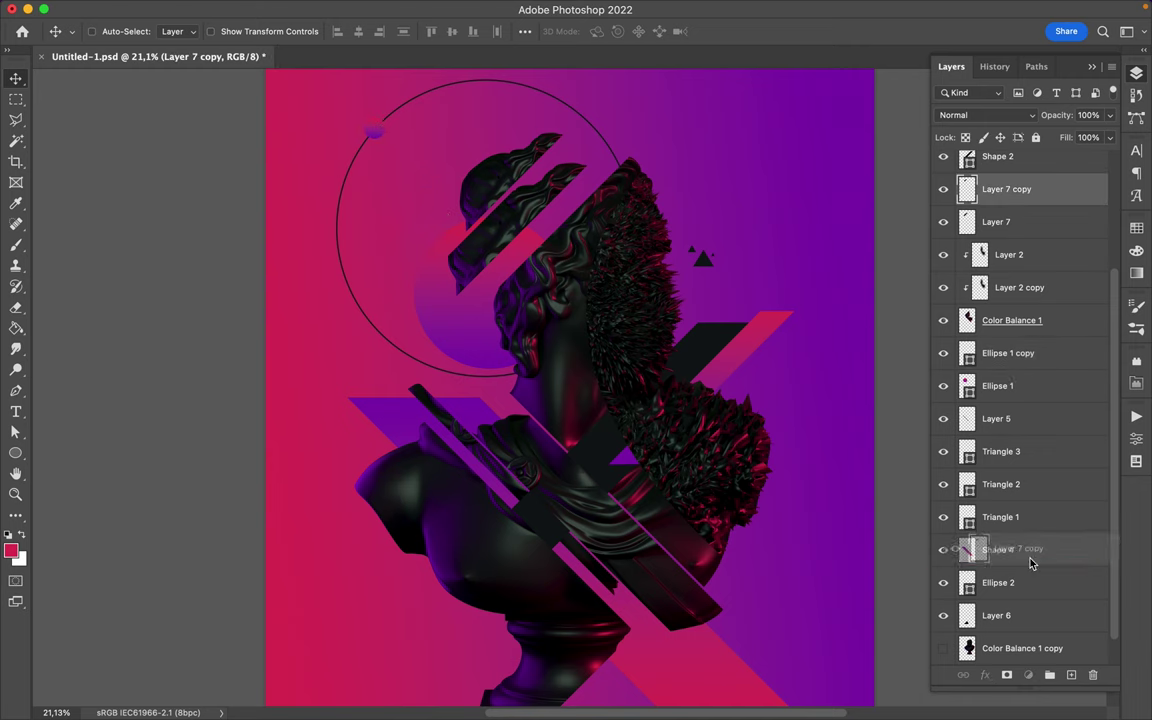
{"action": "left_click_drag", "start_coordinate": [783, 497], "coordinate": [783, 472]}
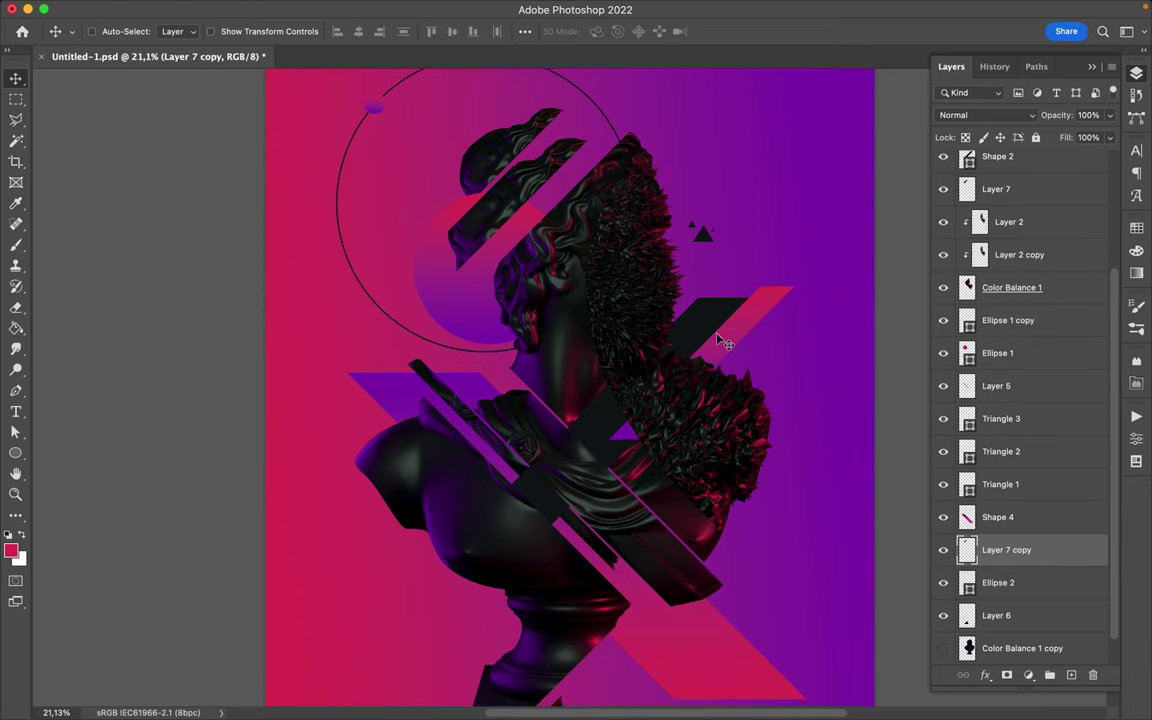
{"action": "left_click_drag", "start_coordinate": [746, 330], "coordinate": [716, 225]}
Step: Flip the stripe copy horizontally across the bust, placing it between Layer 4 and Layer 3
{"action": "left_click", "coordinate": [242, 9]}
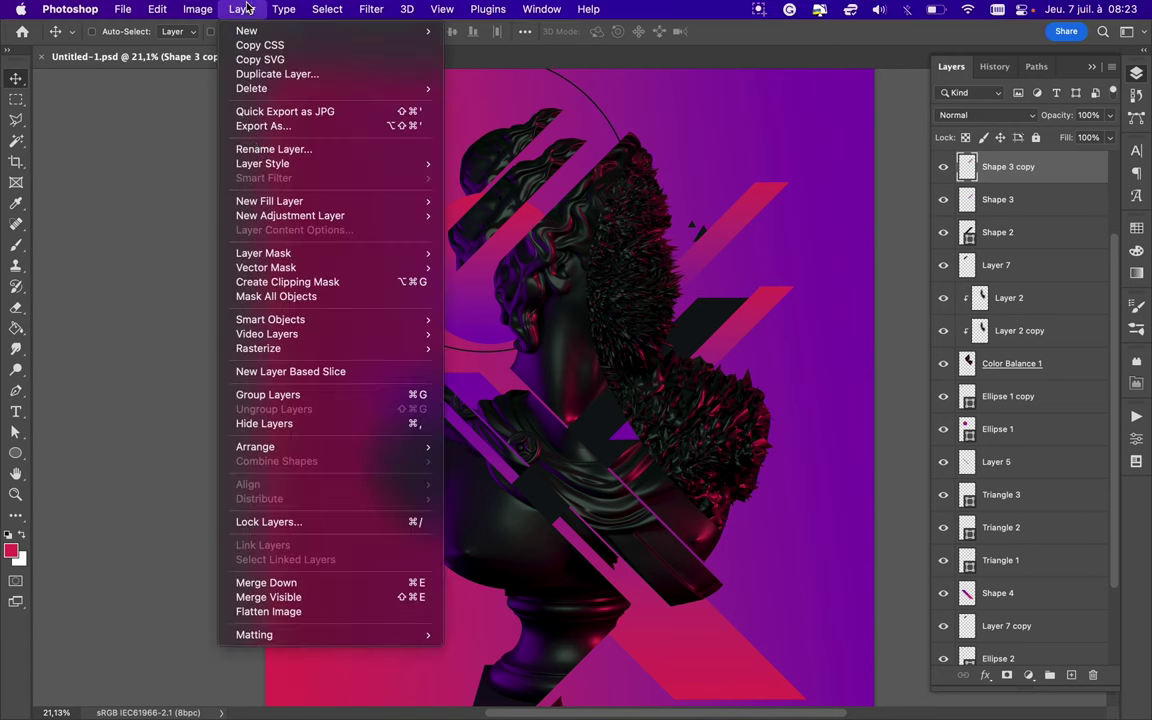
{"action": "mouse_move", "coordinate": [180, 363]}
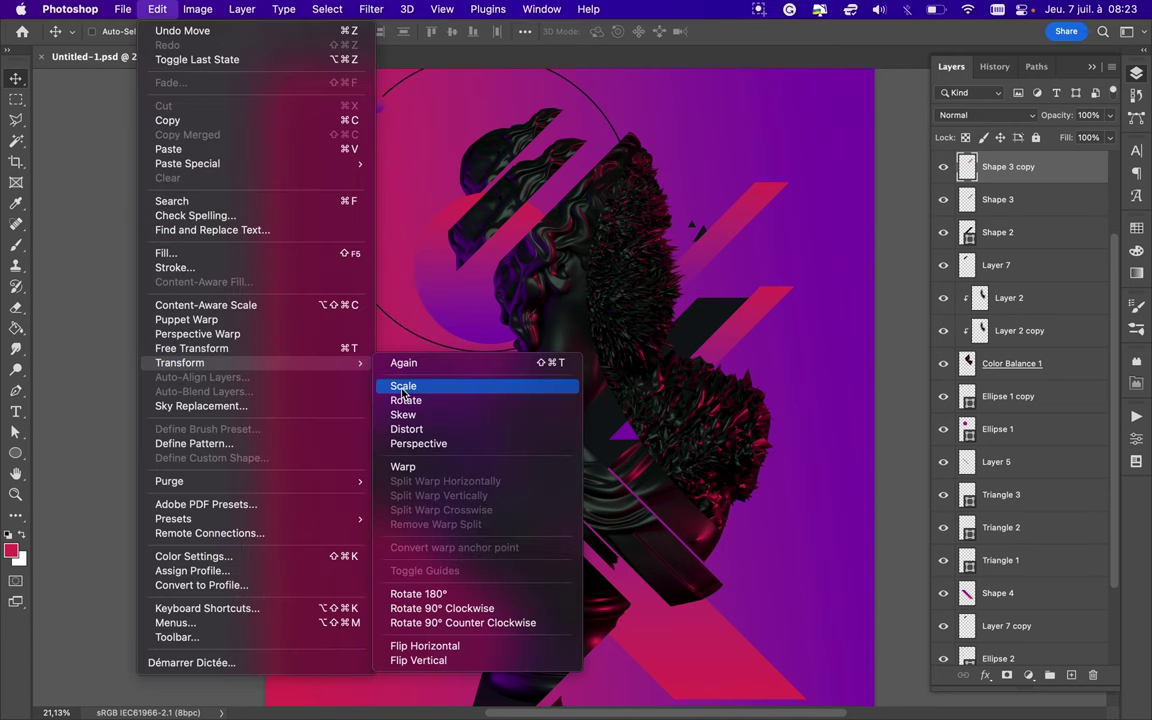
{"action": "left_click", "coordinate": [420, 645]}
{"action": "left_click_drag", "start_coordinate": [612, 332], "coordinate": [642, 397]}
{"action": "left_click_drag", "start_coordinate": [1008, 166], "coordinate": [1020, 182]}
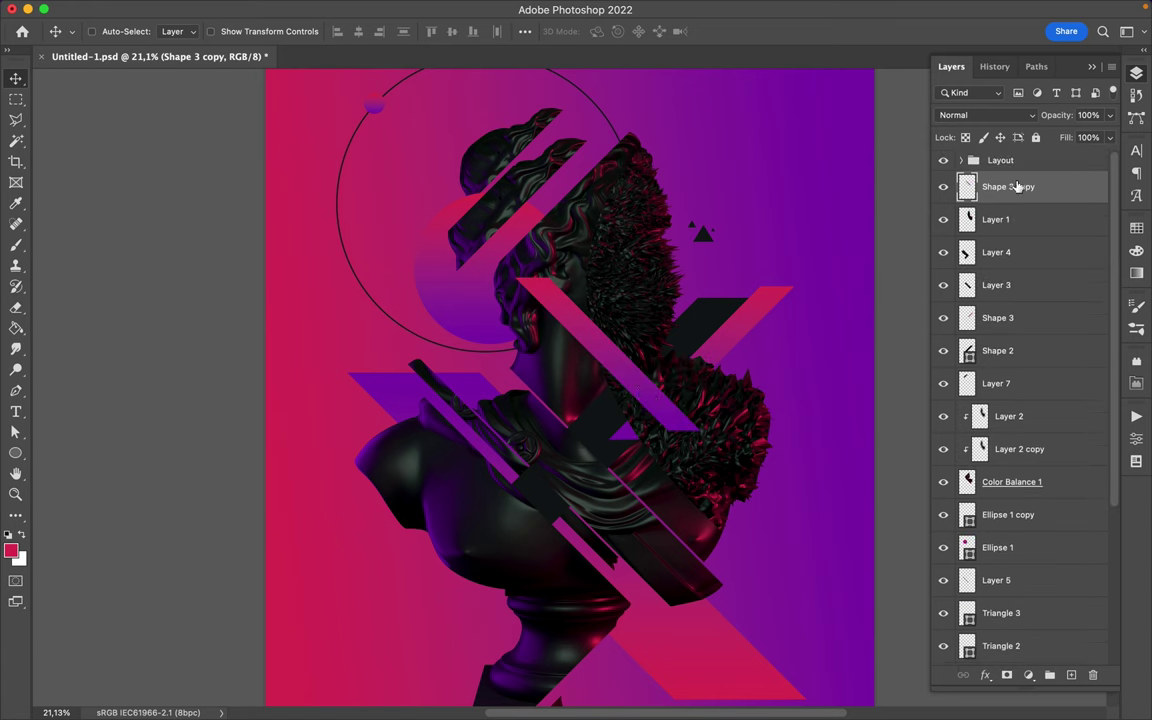
{"action": "left_click_drag", "start_coordinate": [635, 368], "coordinate": [638, 398]}
{"action": "left_click_drag", "start_coordinate": [1008, 186], "coordinate": [1010, 240]}
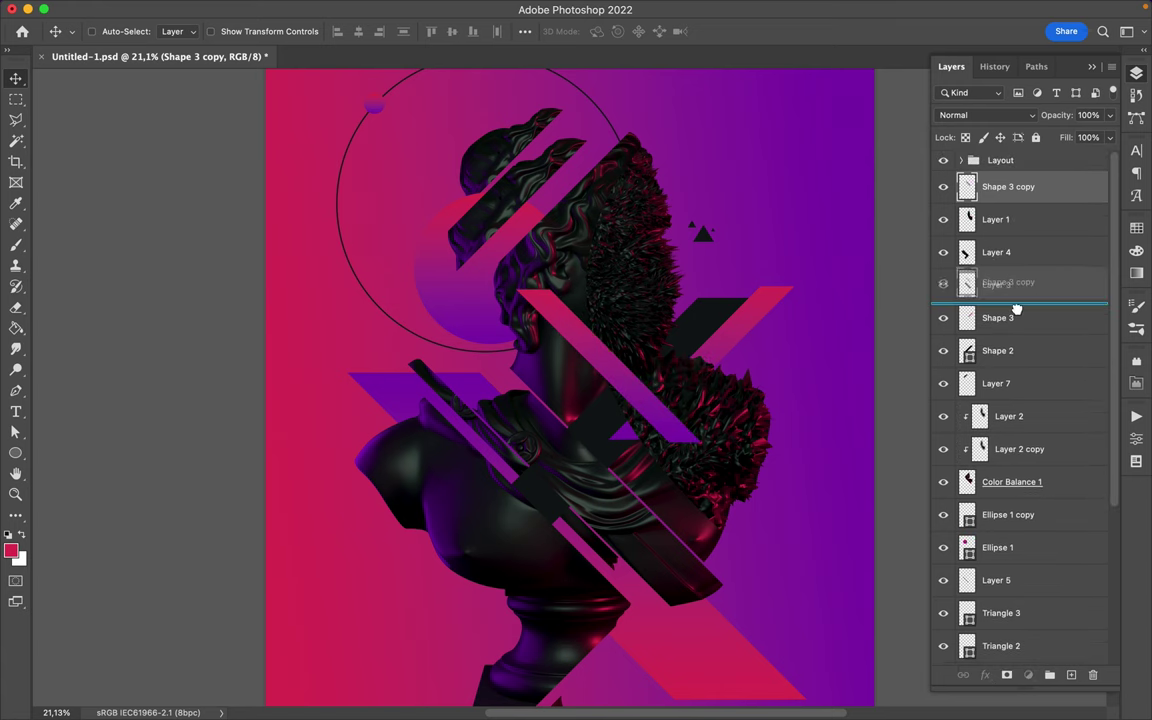
{"action": "left_click_drag", "start_coordinate": [1003, 416], "coordinate": [995, 240]}
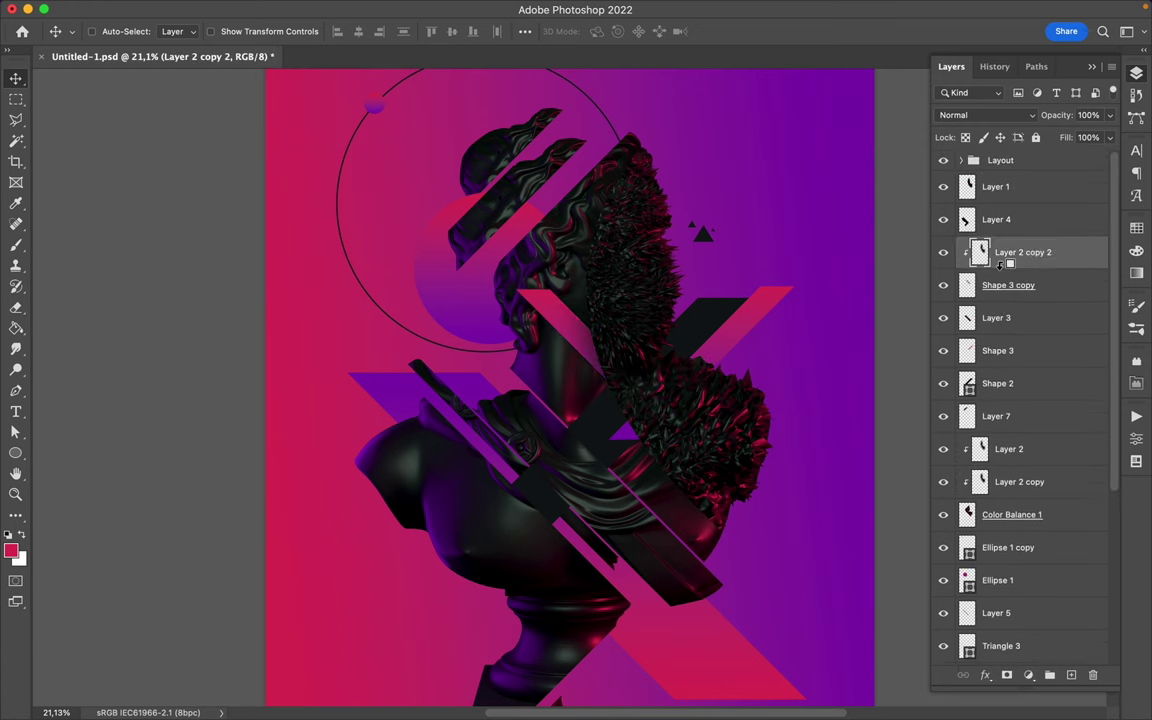
Step: Duplicate the Layer 4 fragment twice, shrinking one copy to 51.38% at the lower left
{"action": "scroll", "coordinate": [543, 484], "scroll_direction": "down", "scroll_amount": 2}
{"action": "left_click", "coordinate": [543, 484], "text": "super"}
{"action": "mouse_move", "coordinate": [543, 484]}
{"action": "left_mouse_down"}
{"action": "mouse_move", "coordinate": [437, 474]}
{"action": "mouse_move", "coordinate": [391, 455]}
{"action": "left_mouse_up"}
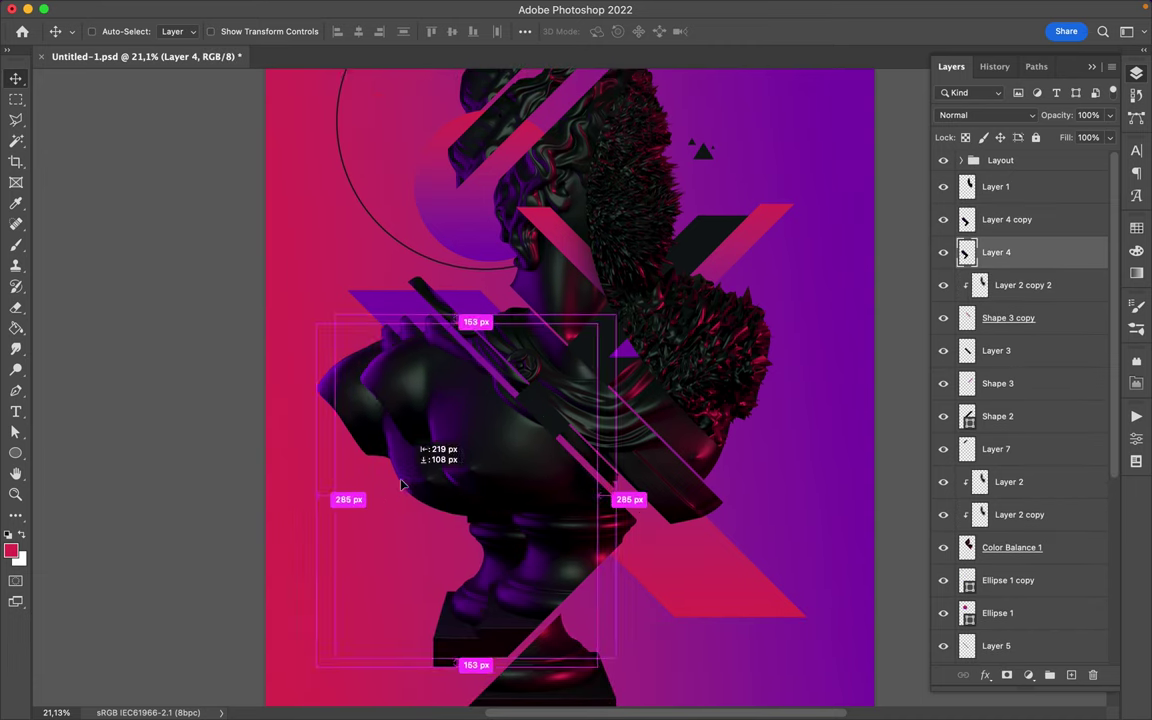
{"action": "key", "text": "super+t"}
{"action": "mouse_move", "coordinate": [594, 326]}
{"action": "left_mouse_down"}
{"action": "mouse_move", "coordinate": [458, 468]}
{"action": "mouse_move", "coordinate": [458, 488]}
{"action": "left_mouse_up"}
{"action": "left_click_drag", "start_coordinate": [385, 578], "coordinate": [403, 526]}
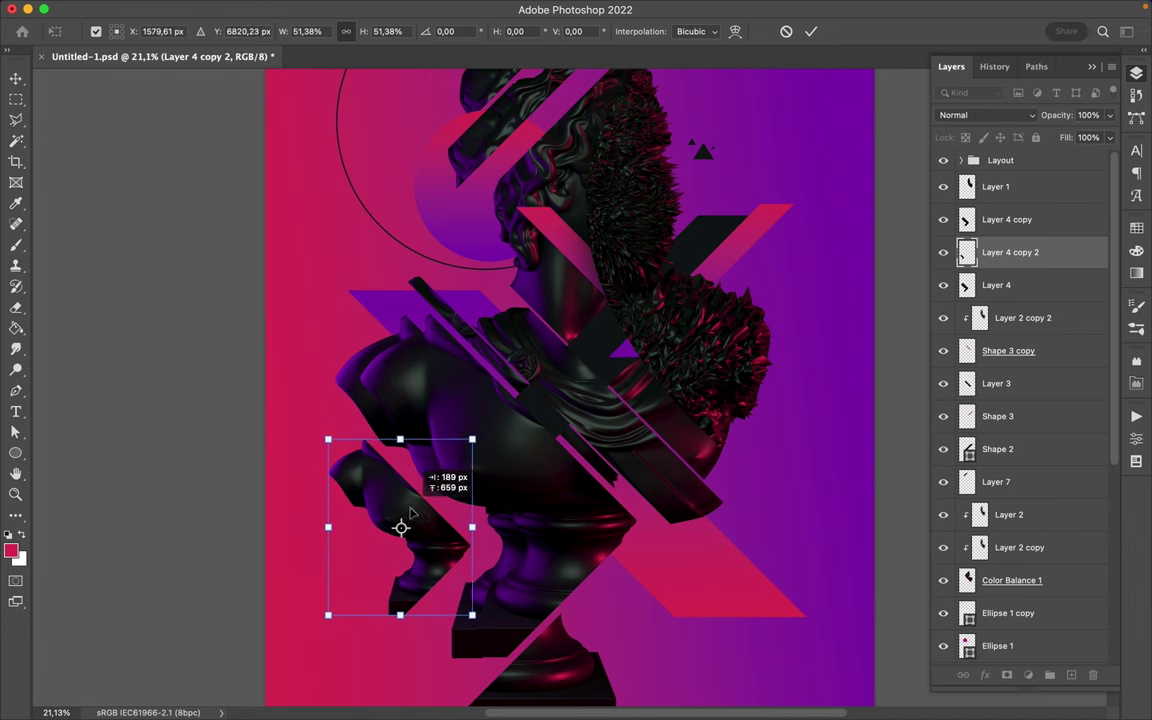
{"action": "key", "text": "Return"}
{"action": "scroll", "coordinate": [597, 452], "scroll_direction": "down", "scroll_amount": 3}
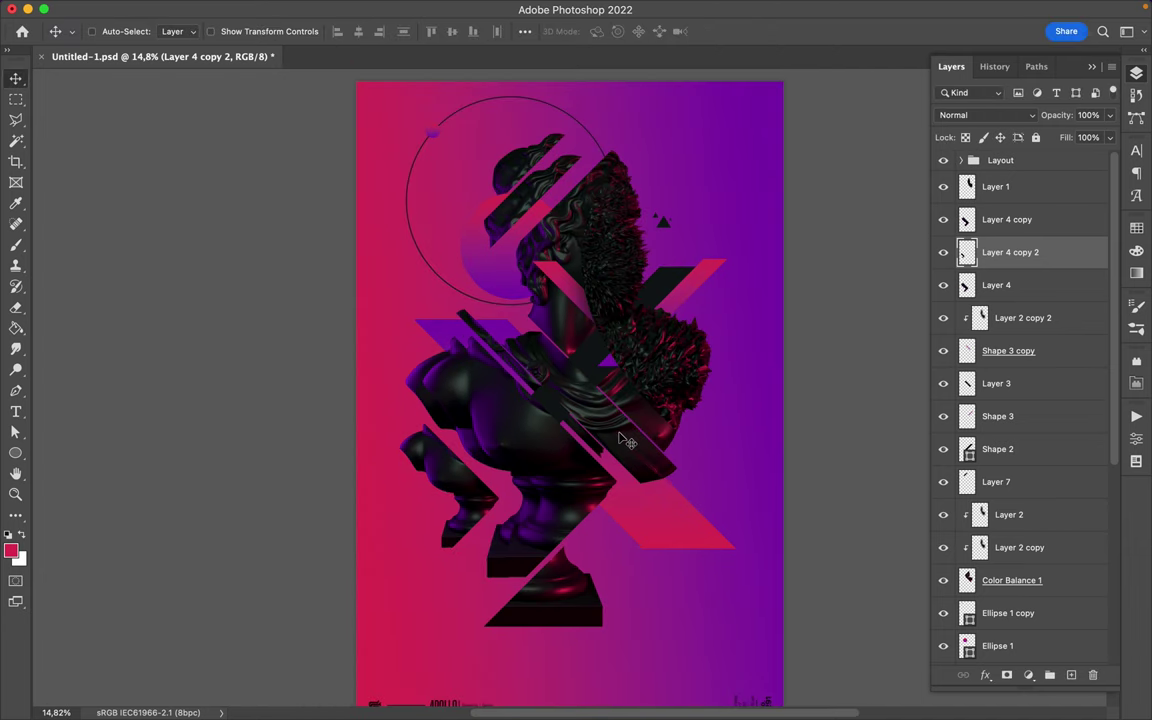
Step: Draw the dark parallelogram Shape 5 by the pedestal and send it near the bottom of the stack
{"action": "key", "text": "p"}
{"action": "left_click", "coordinate": [547, 510]}
{"action": "left_click", "coordinate": [453, 604]}
{"action": "left_click", "coordinate": [538, 604]}
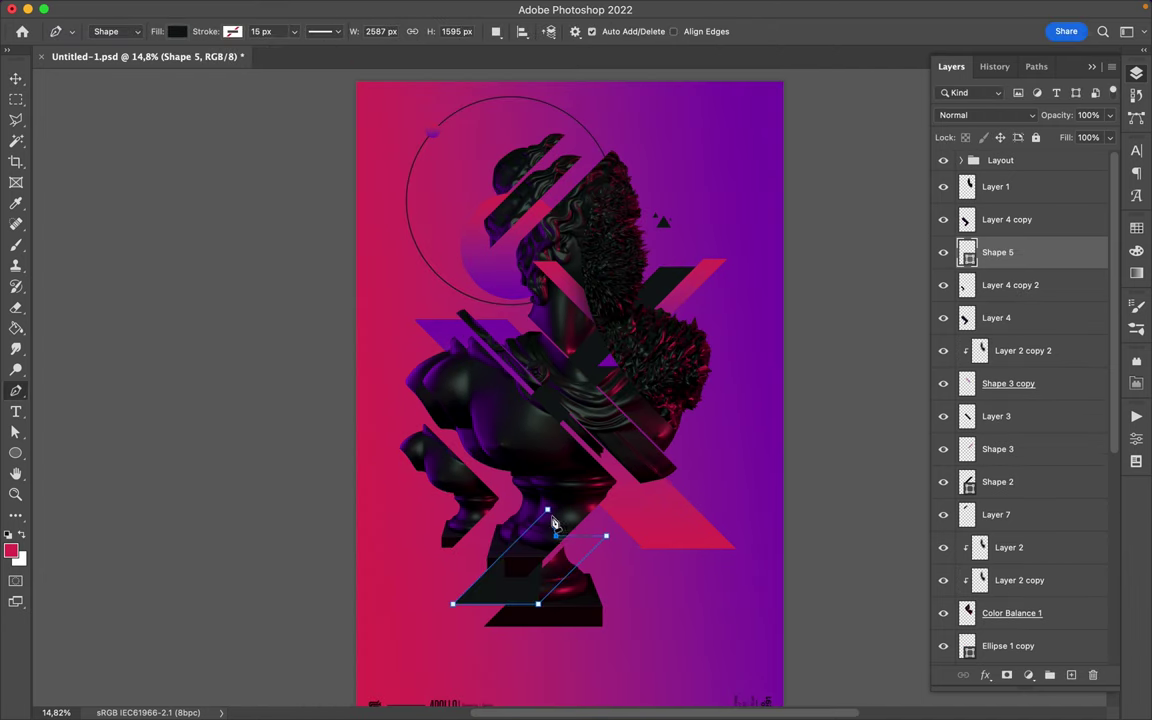
{"action": "key", "text": "v"}
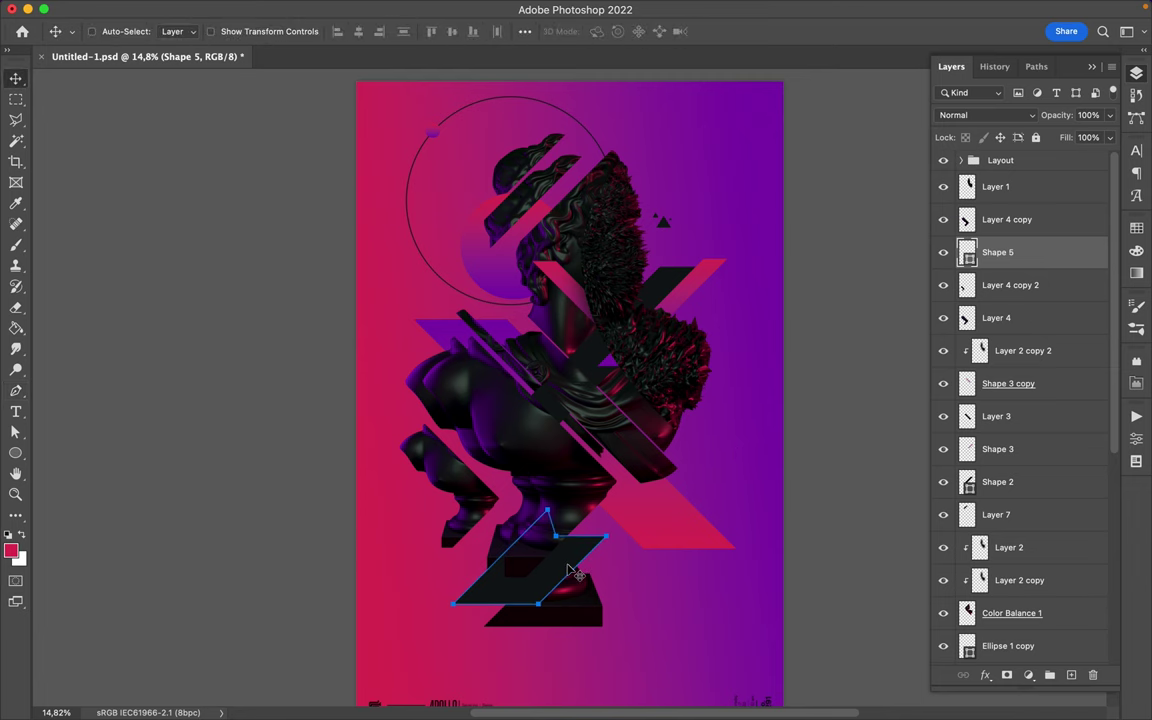
{"action": "key", "text": "a"}
{"action": "left_click", "coordinate": [482, 305]}
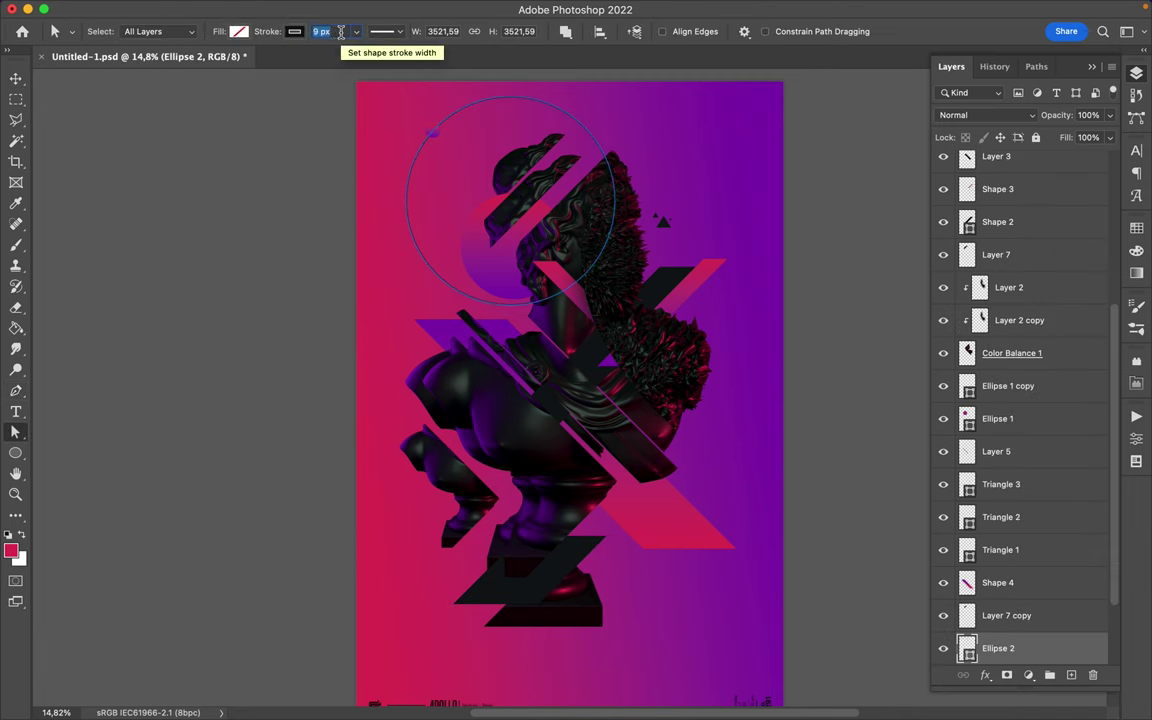
{"action": "left_click", "coordinate": [786, 383]}
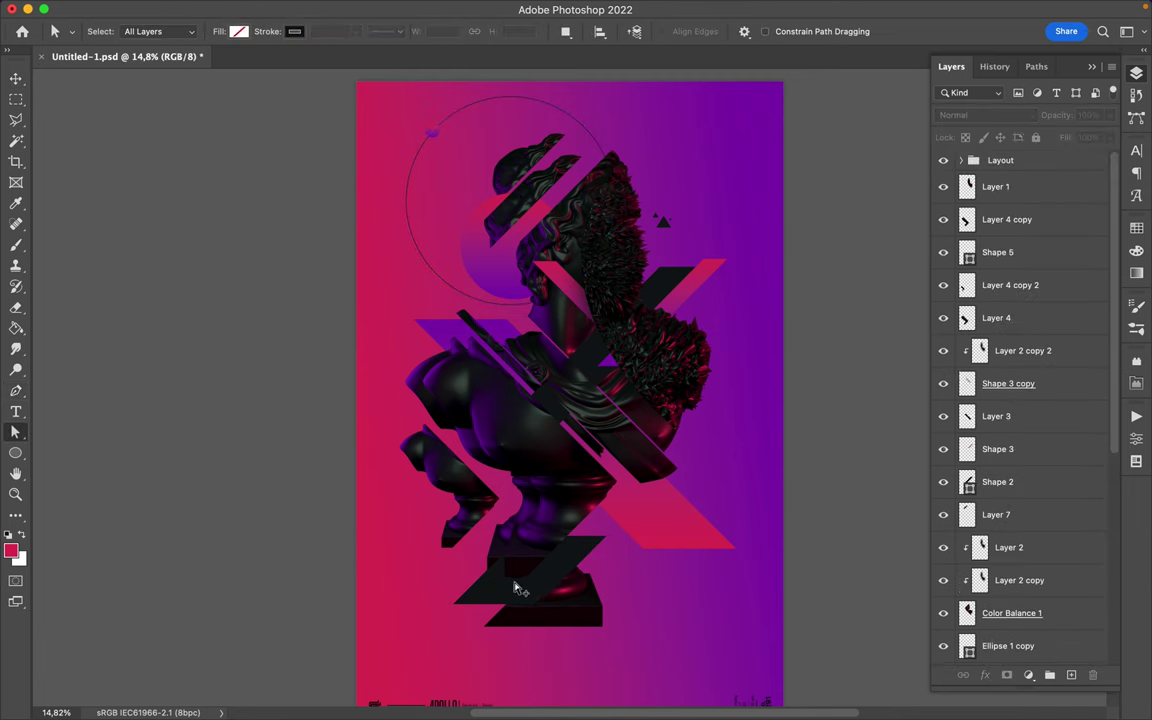
{"action": "key", "text": "v"}
{"action": "mouse_move", "coordinate": [998, 252]}
{"action": "left_mouse_down"}
{"action": "mouse_move", "coordinate": [1031, 572]}
{"action": "mouse_move", "coordinate": [1023, 630]}
{"action": "left_mouse_up"}
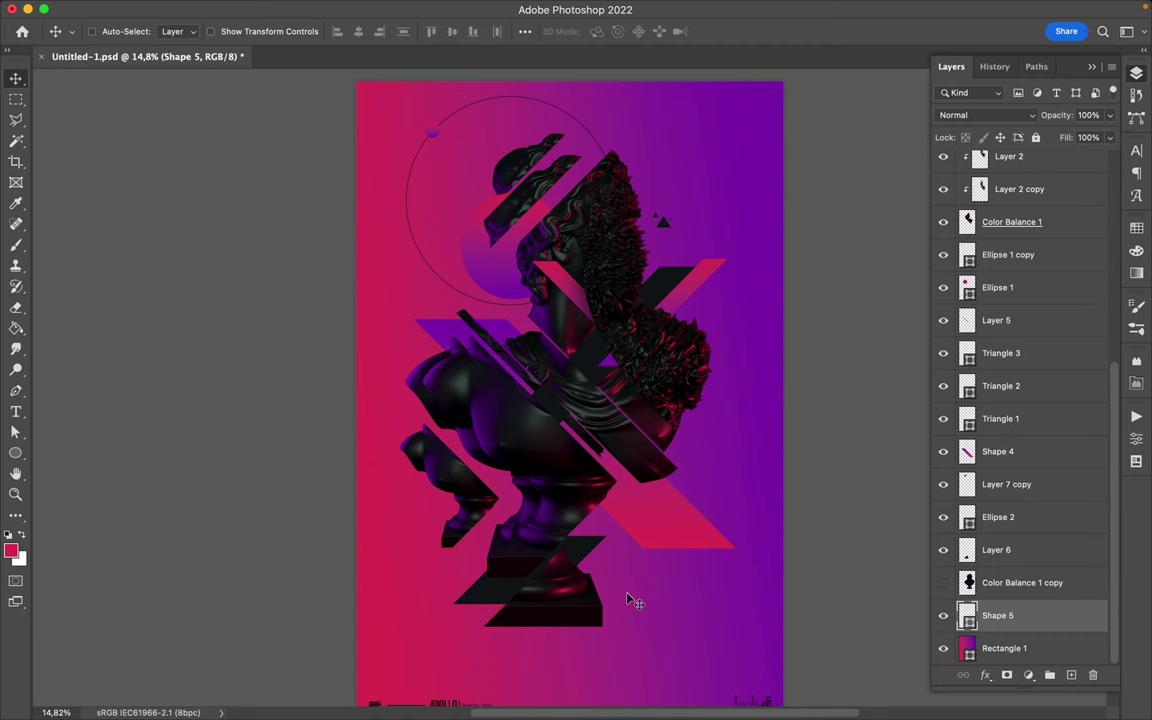
Step: Duplicate gradient stripe Shape 4 as a small piece beside the pedestal, just above the background
{"action": "left_click", "coordinate": [586, 605], "text": "ctrl"}
{"action": "left_click", "coordinate": [656, 514], "text": "ctrl"}
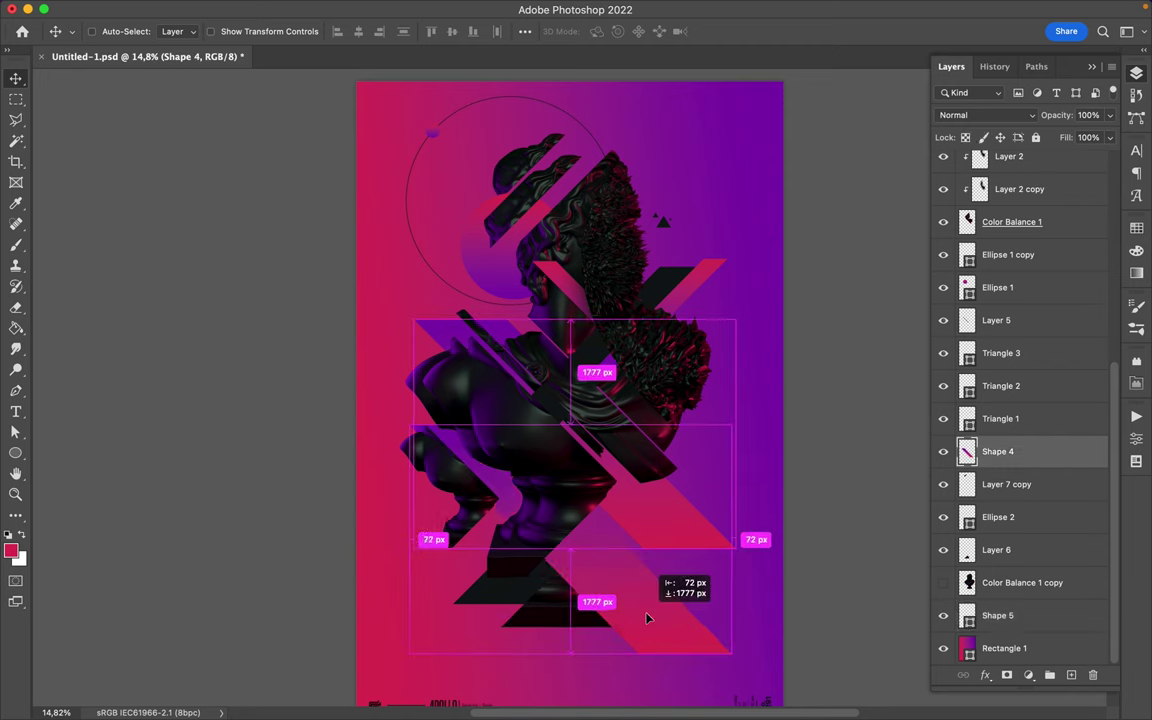
{"action": "key", "text": "ctrl+j"}
{"action": "key", "text": "ctrl+t"}
{"action": "left_click_drag", "start_coordinate": [419, 432], "coordinate": [644, 592]}
{"action": "key", "text": "Return"}
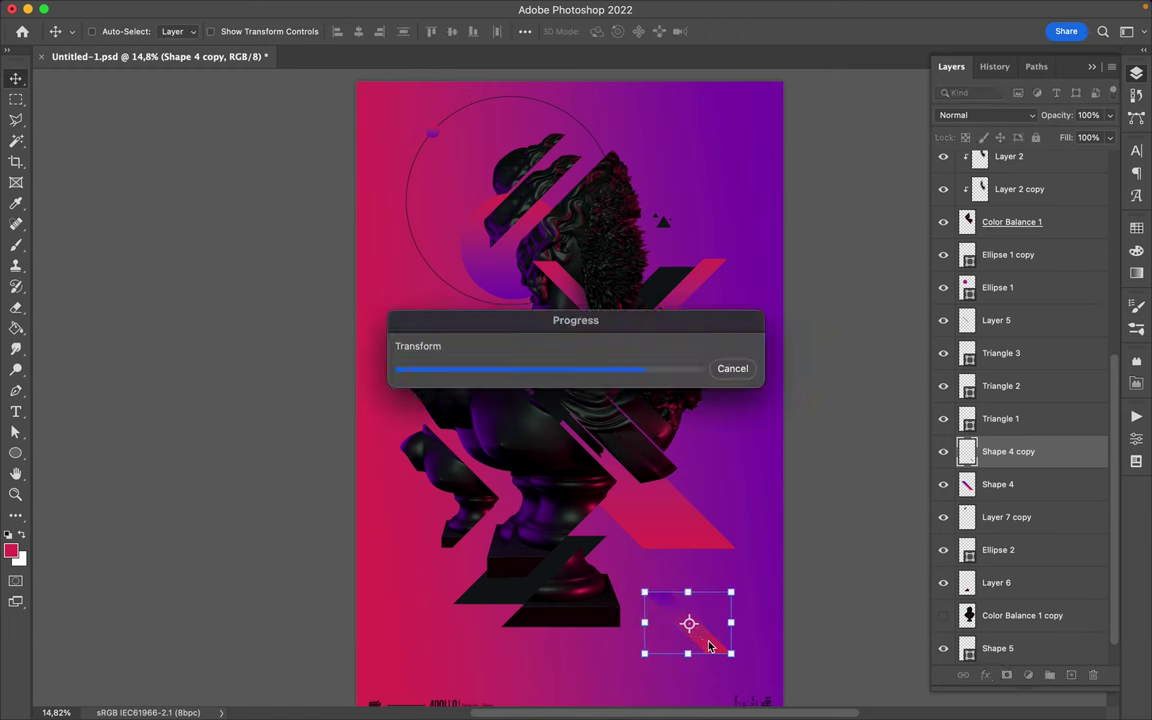
{"action": "left_click_drag", "start_coordinate": [700, 635], "coordinate": [613, 585]}
{"action": "key", "text": "ctrl+bracketleft"}
{"action": "key", "text": "ctrl+bracketleft"}
{"action": "key", "text": "ctrl+bracketleft"}
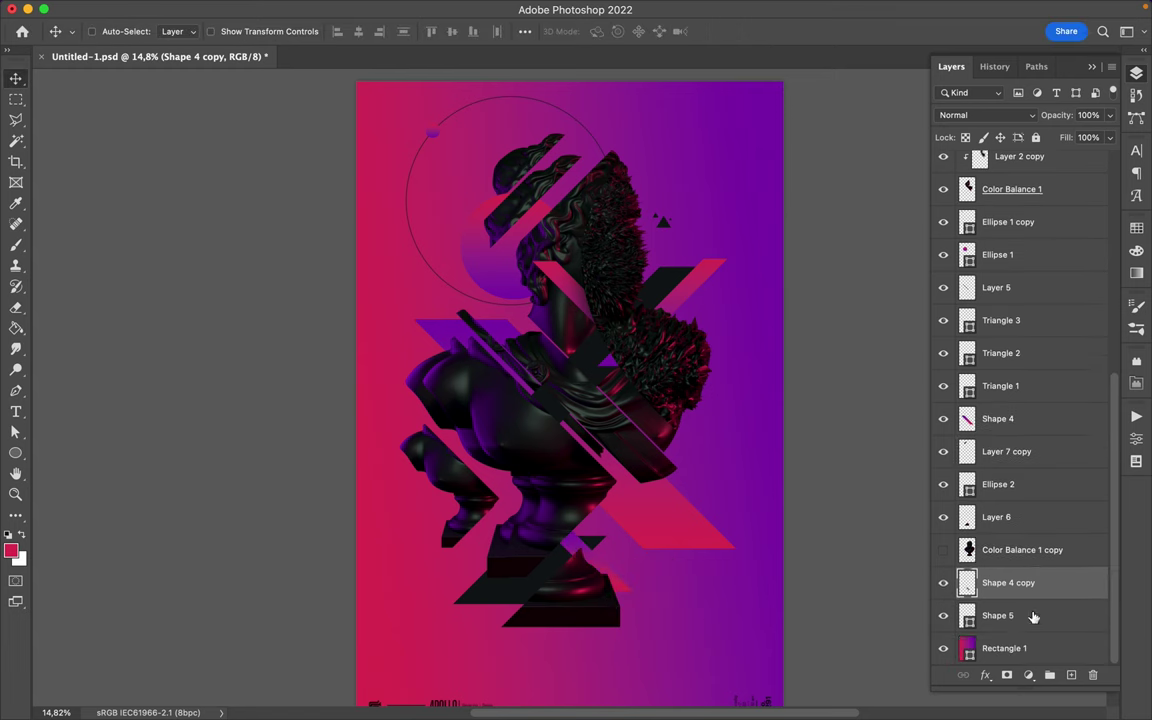
{"action": "key", "text": "ctrl+bracketleft"}
{"action": "left_click_drag", "start_coordinate": [633, 600], "coordinate": [628, 598]}
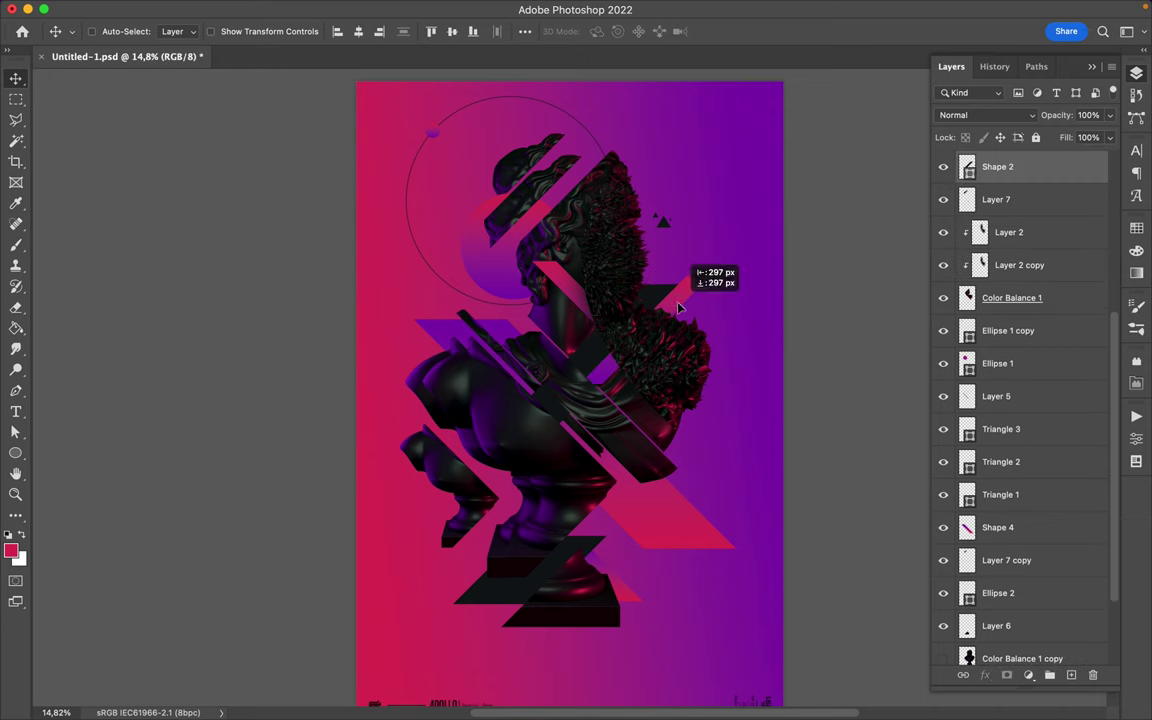
Step: Shift the pink stripe down-left and place a purple Ellipse 1 copy near the bust's lower body
{"action": "left_click_drag", "start_coordinate": [665, 290], "coordinate": [645, 311]}
{"action": "left_click", "coordinate": [468, 258]}
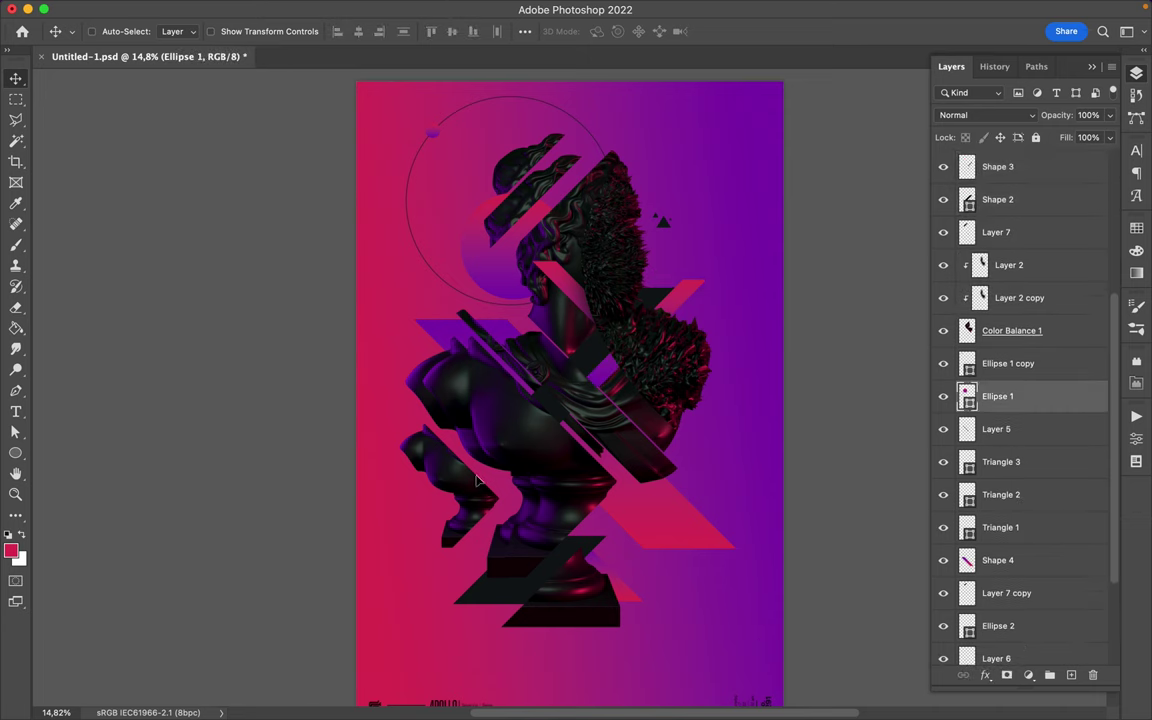
{"action": "key", "text": "ctrl+j"}
{"action": "mouse_move", "coordinate": [1072, 398]}
{"action": "left_mouse_down"}
{"action": "mouse_move", "coordinate": [1028, 232]}
{"action": "mouse_move", "coordinate": [1010, 282]}
{"action": "left_mouse_up"}
{"action": "key", "text": "ctrl+t"}
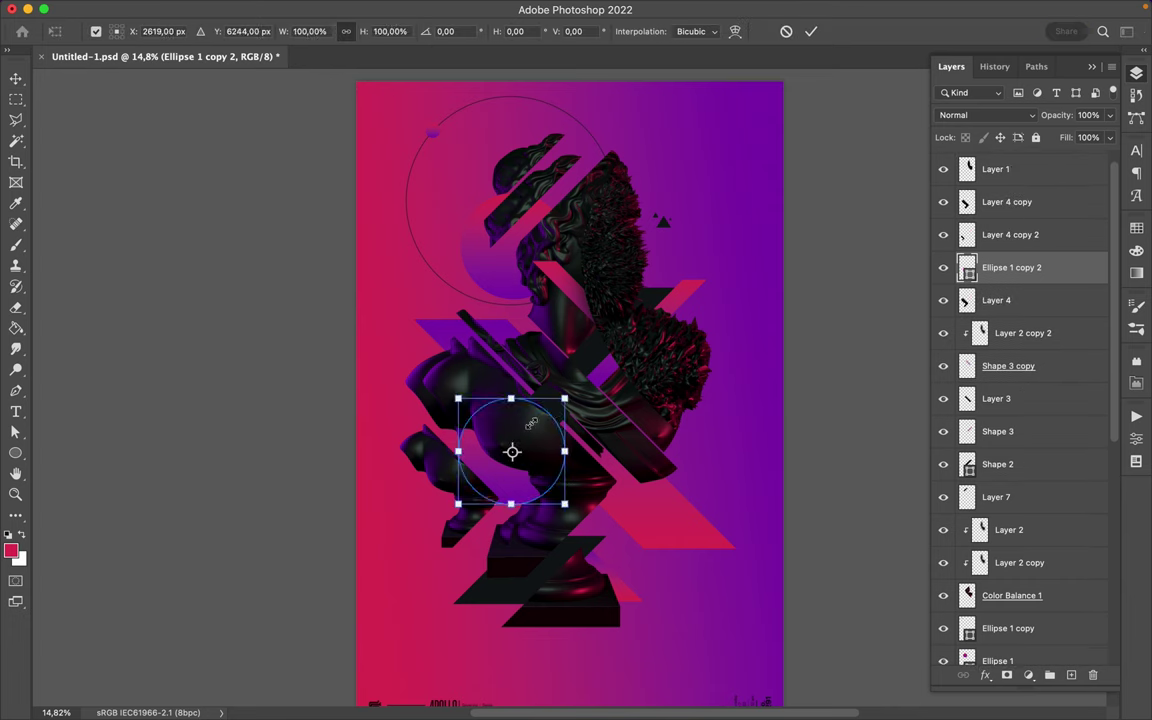
{"action": "key", "text": "Return"}
{"action": "left_click_drag", "start_coordinate": [506, 478], "coordinate": [505, 497]}
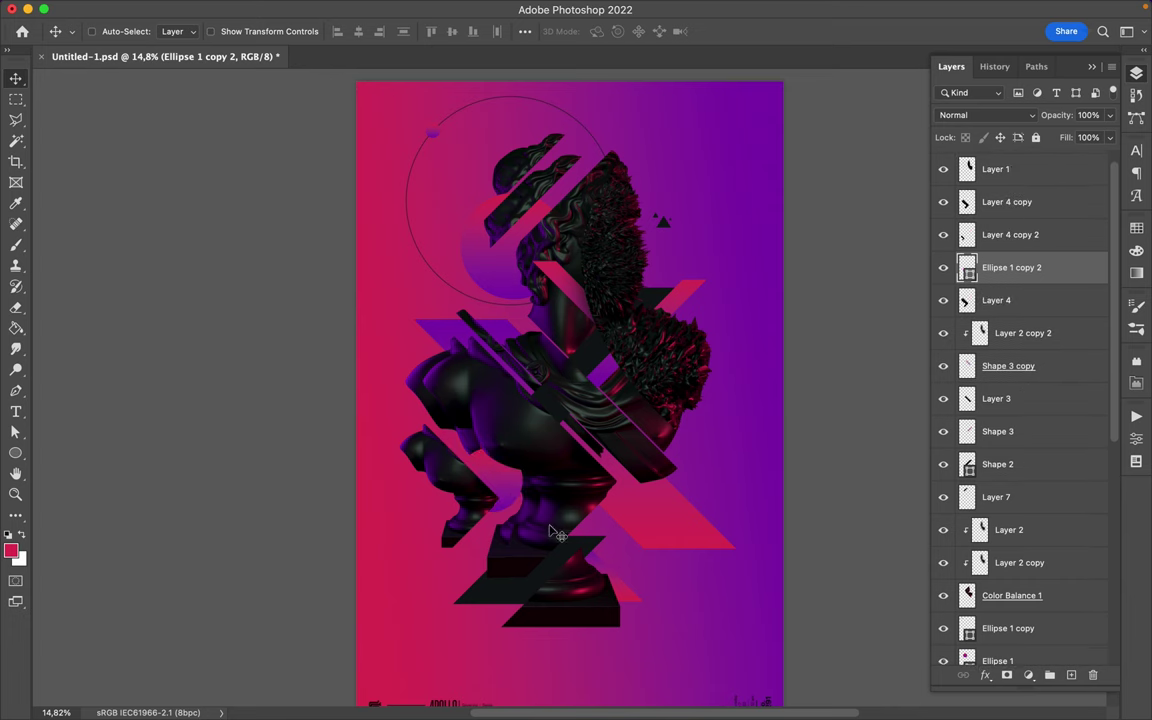
{"action": "left_click_drag", "start_coordinate": [556, 533], "coordinate": [638, 546]}
{"action": "scroll", "coordinate": [580, 490], "scroll_direction": "down", "scroll_amount": 1}
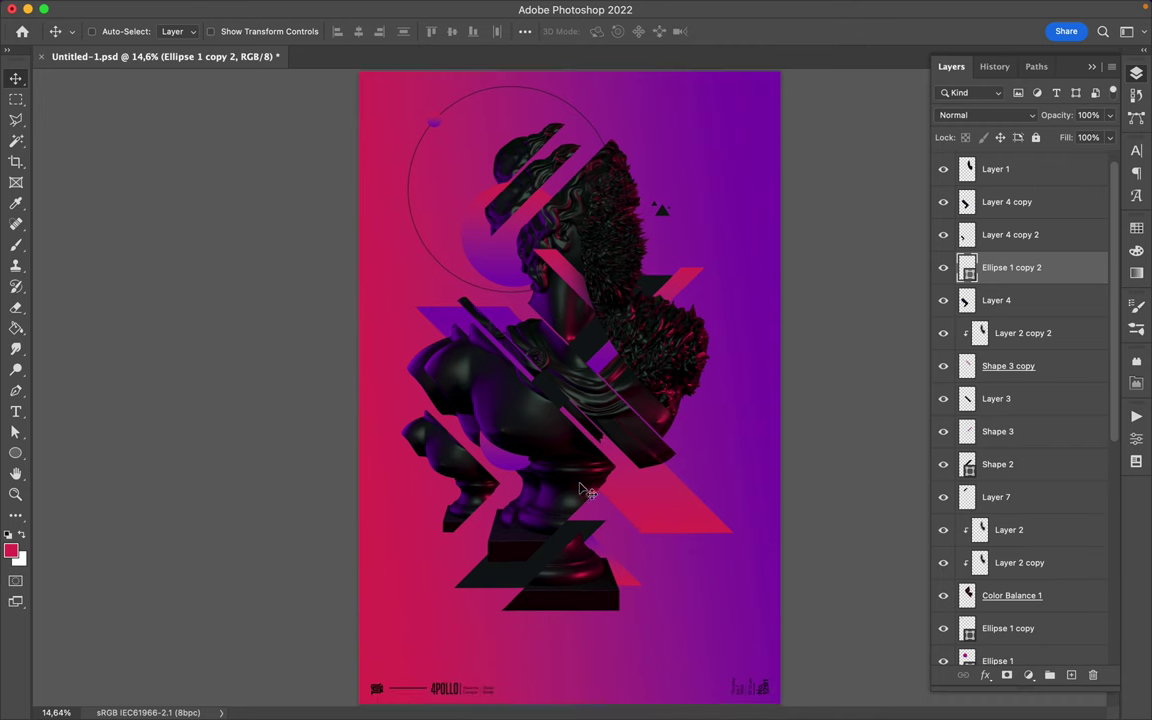
{"action": "key", "text": "a"}
{"action": "left_click", "coordinate": [414, 198]}
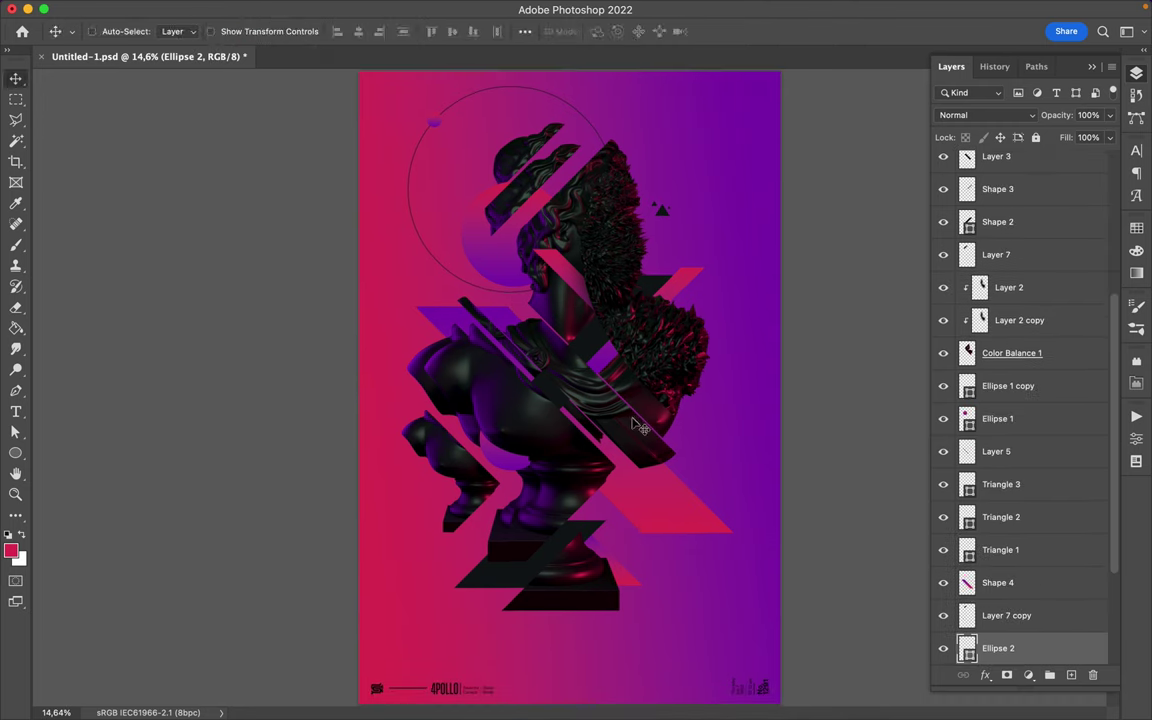
Step: Draw the outline triangle Shape 6 and move it up above Shape 4 in the layer stack
{"action": "key", "text": "p"}
{"action": "left_click", "coordinate": [546, 515]}
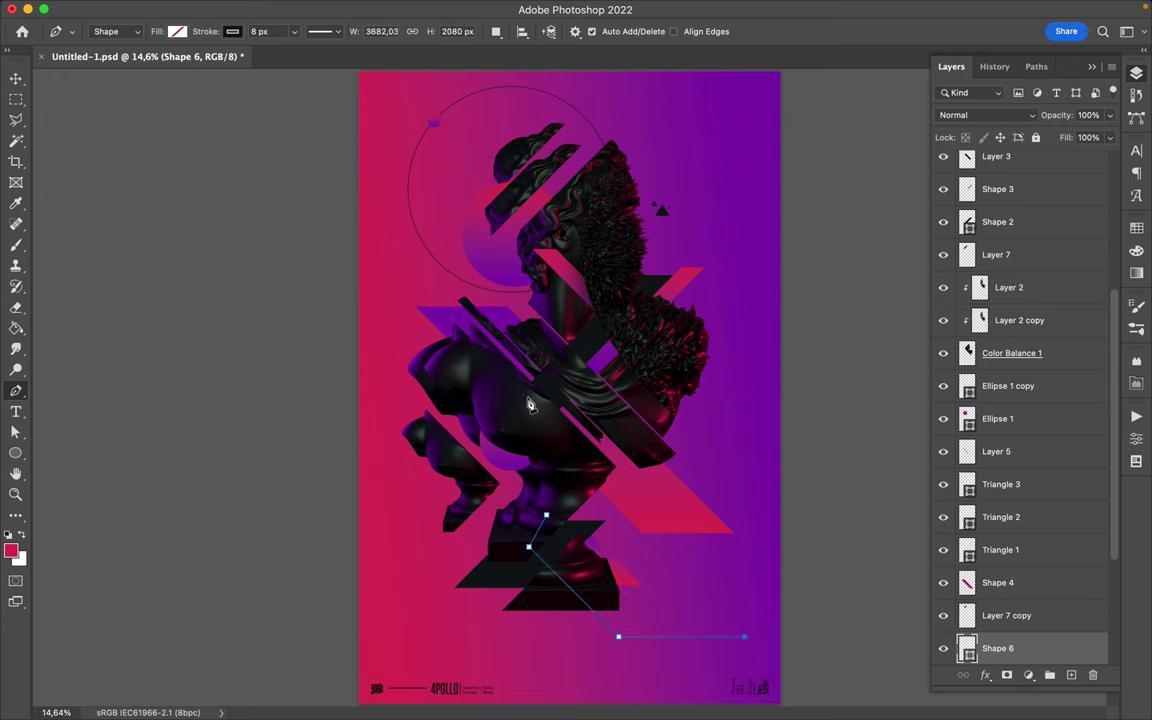
{"action": "key", "text": "a"}
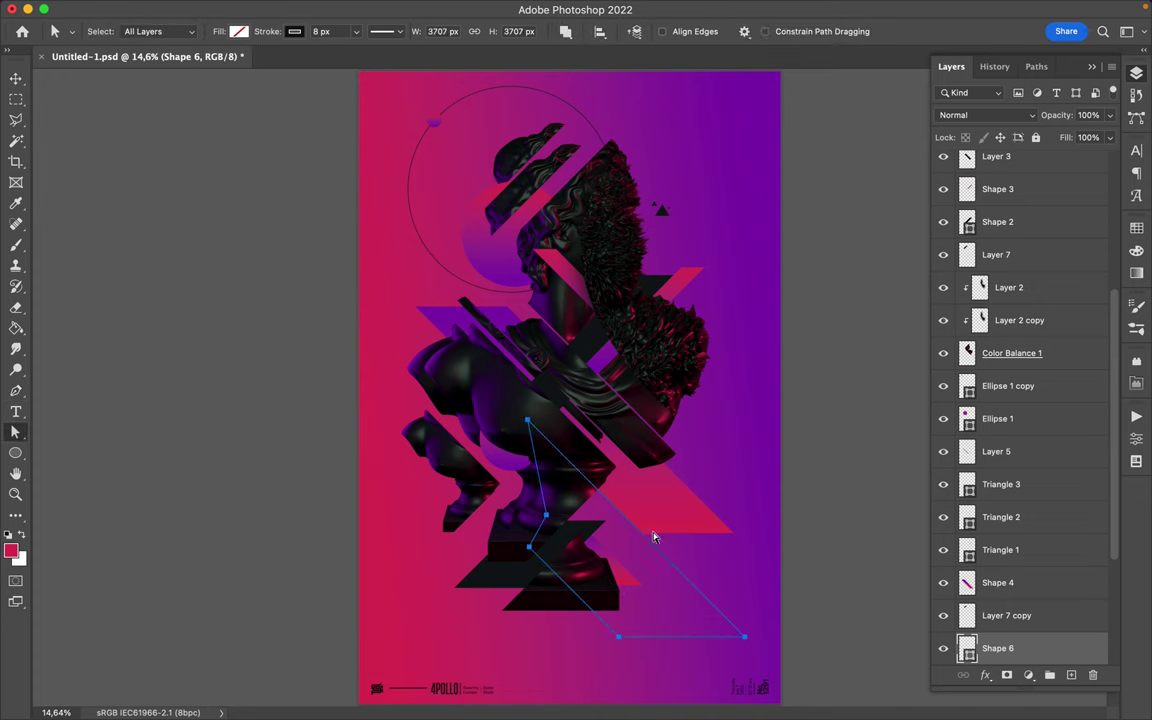
{"action": "left_click", "coordinate": [653, 537]}
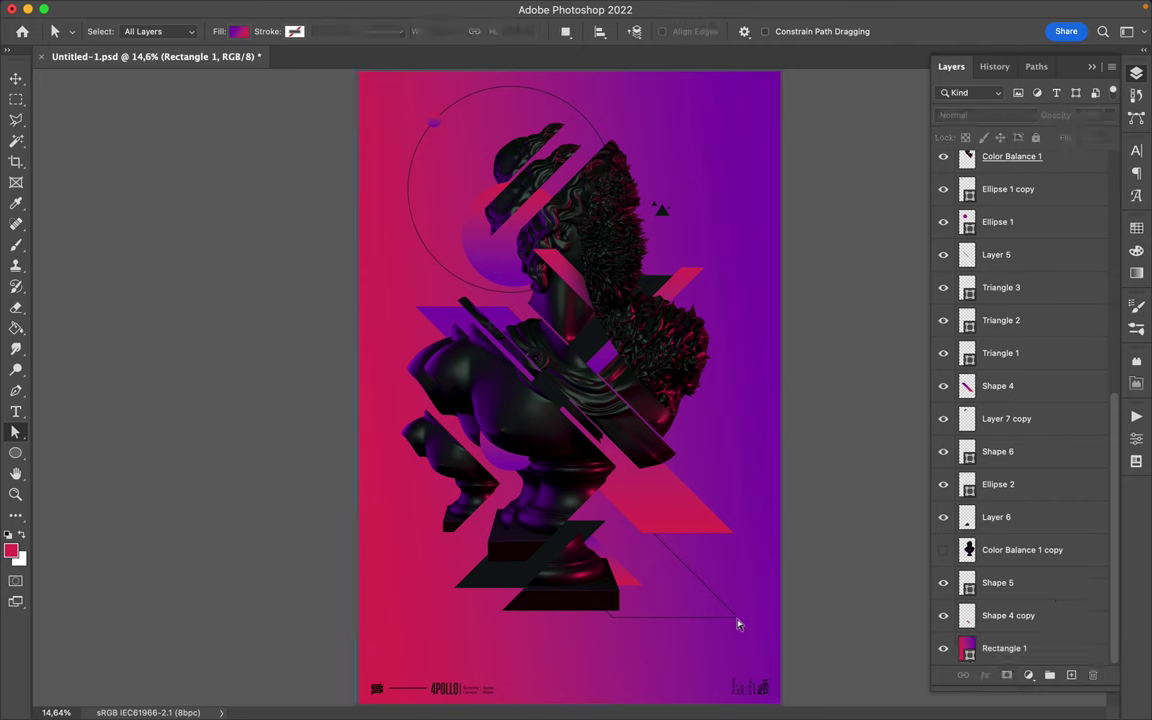
{"action": "left_click", "coordinate": [738, 620]}
{"action": "mouse_move", "coordinate": [1000, 451]}
{"action": "left_mouse_down"}
{"action": "mouse_move", "coordinate": [1040, 368]}
{"action": "mouse_move", "coordinate": [1020, 272]}
{"action": "left_mouse_up"}
Step: Shift the triangle's lower corners right, then save the poster
{"action": "left_click", "coordinate": [811, 508]}
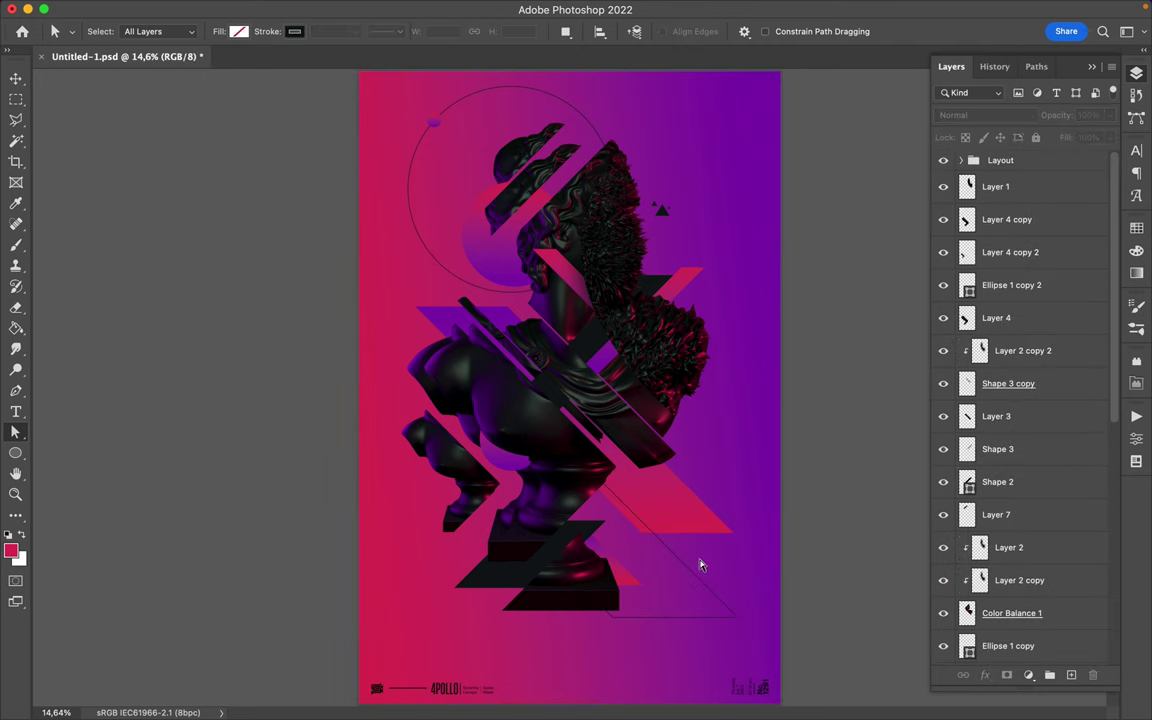
{"action": "left_click", "coordinate": [530, 545]}
{"action": "mouse_move", "coordinate": [632, 619]}
{"action": "left_mouse_down"}
{"action": "mouse_move", "coordinate": [655, 617]}
{"action": "mouse_move", "coordinate": [635, 617]}
{"action": "left_mouse_up"}
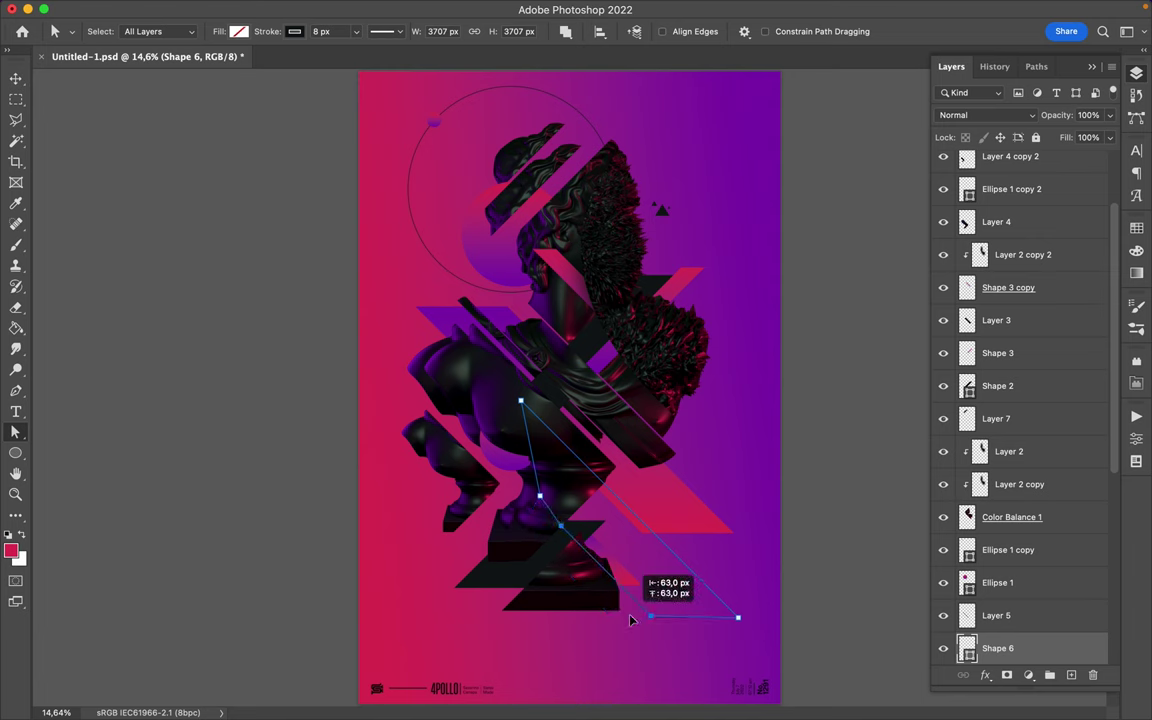
{"action": "left_click", "coordinate": [637, 627]}
{"action": "left_click", "coordinate": [751, 535]}
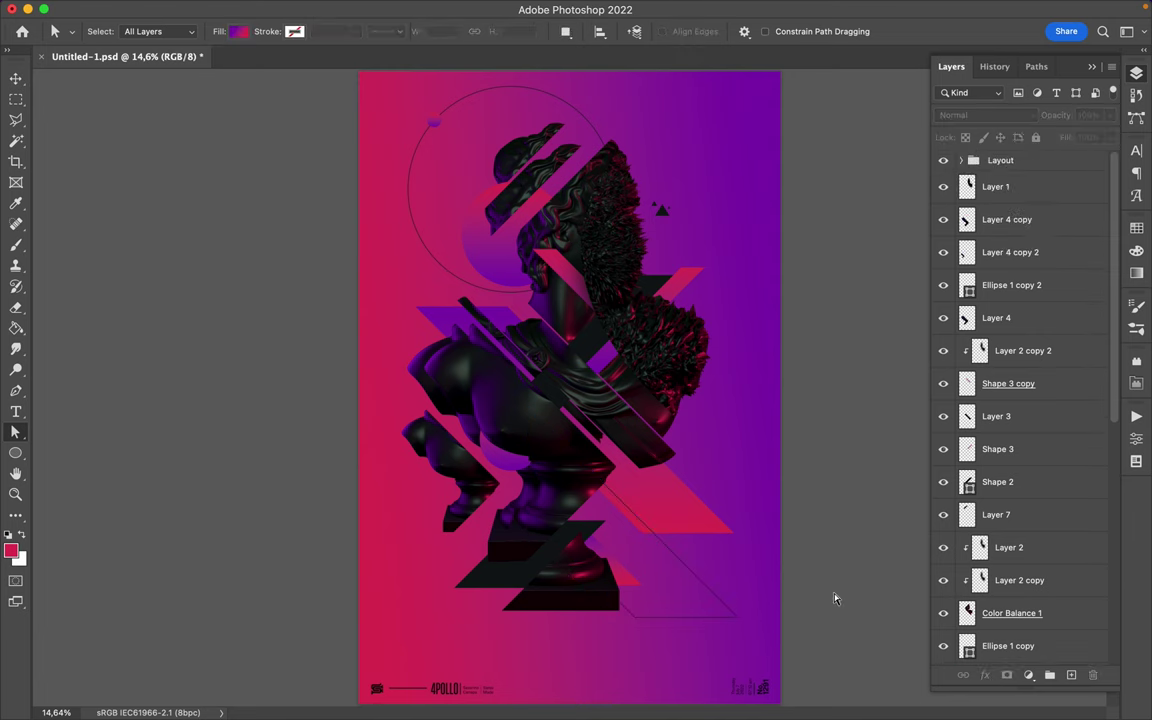
{"action": "key", "text": "ctrl+s"}
{"action": "left_click", "coordinate": [759, 9]}
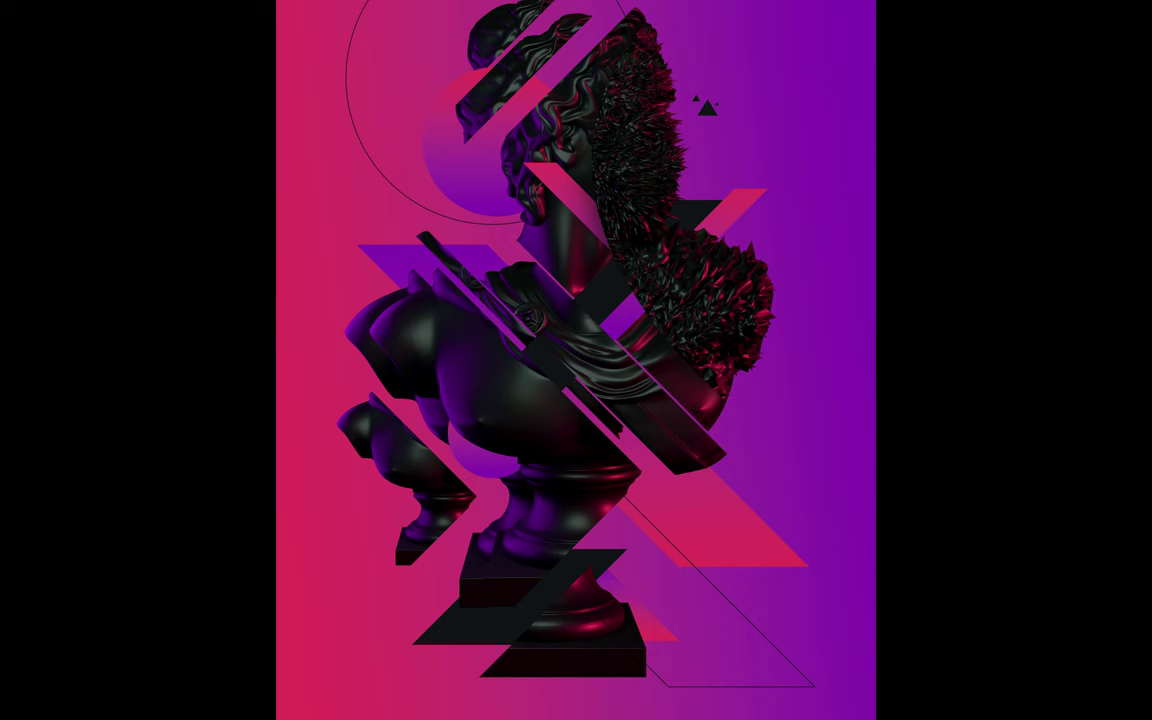